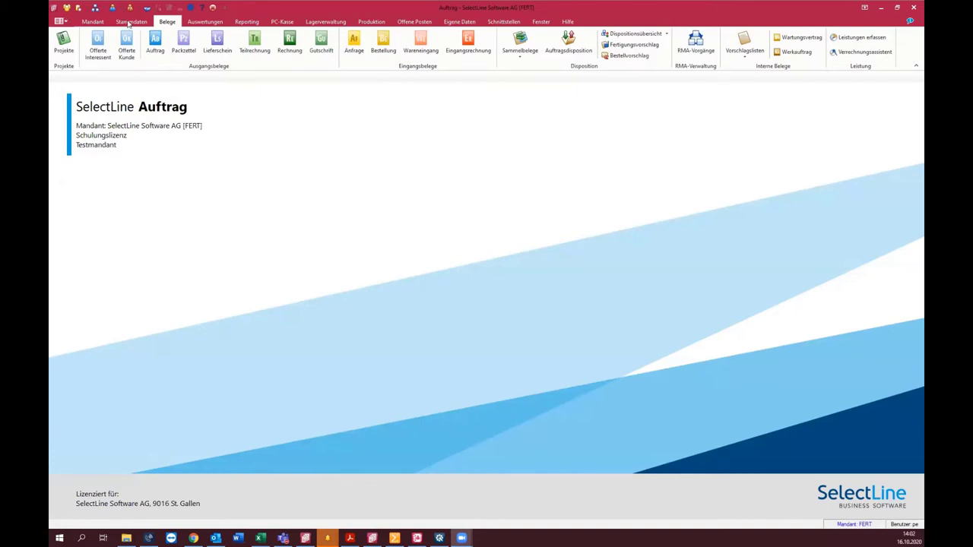
Step: Open the customer records and add a page 'Neue Seite' in the Toolbox-Editor
left_click(129, 22)
left_click(82, 41)
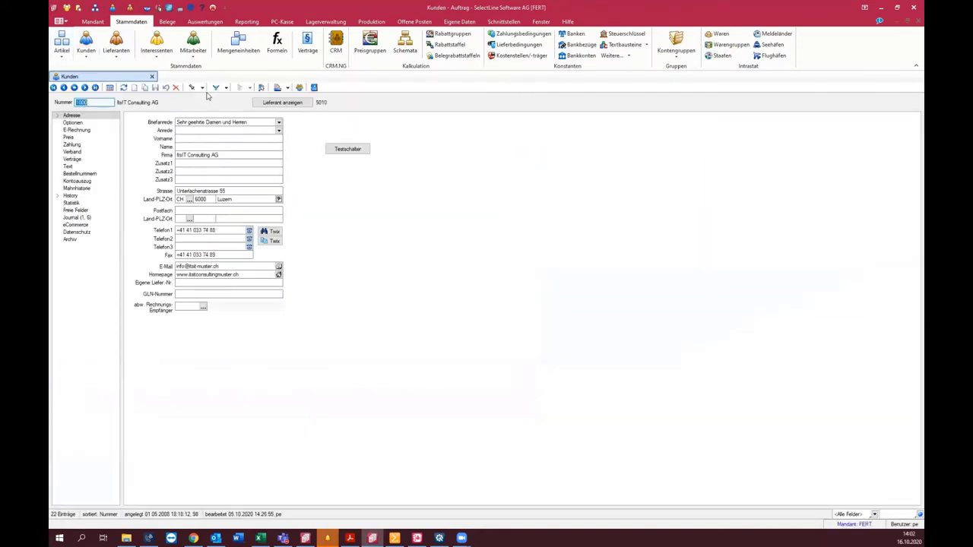
left_click(260, 87)
left_click(296, 111)
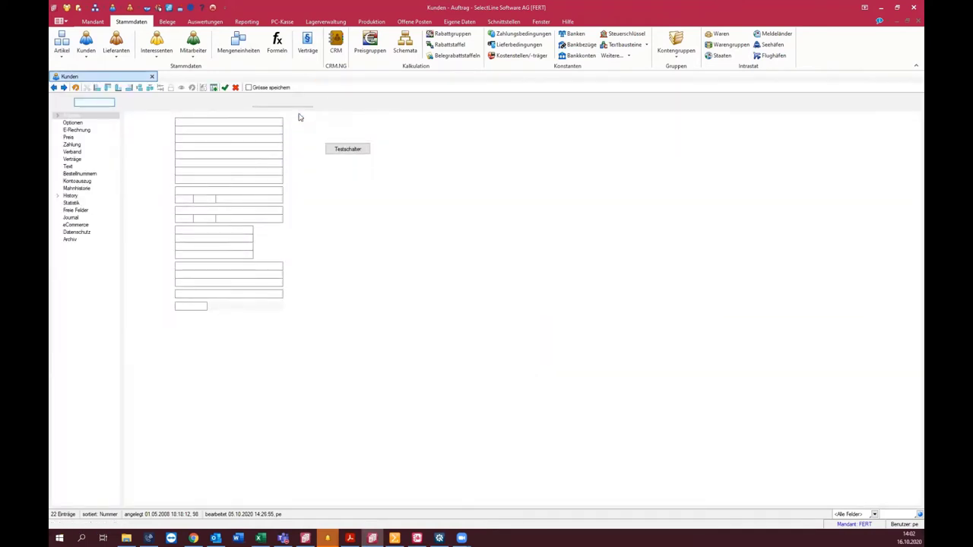
right_click(99, 117)
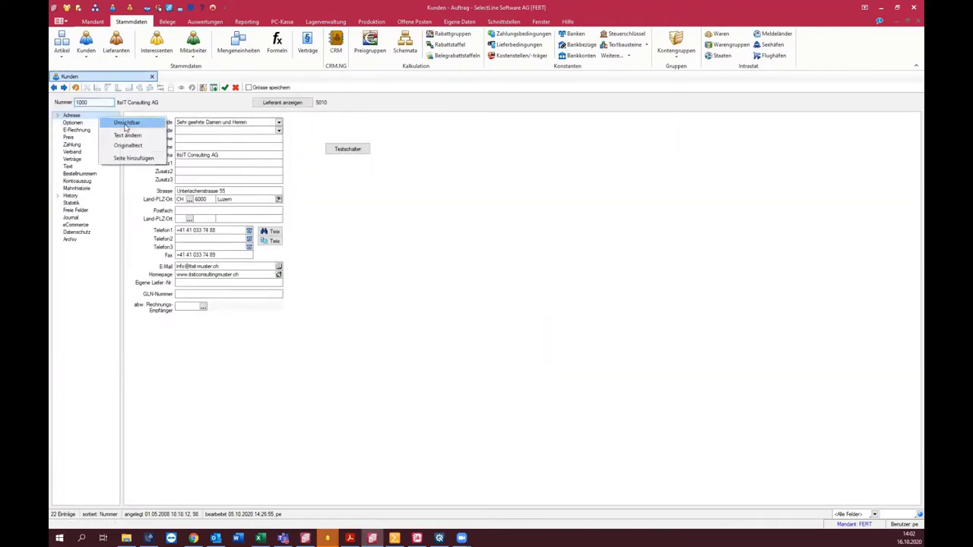
left_click(133, 157)
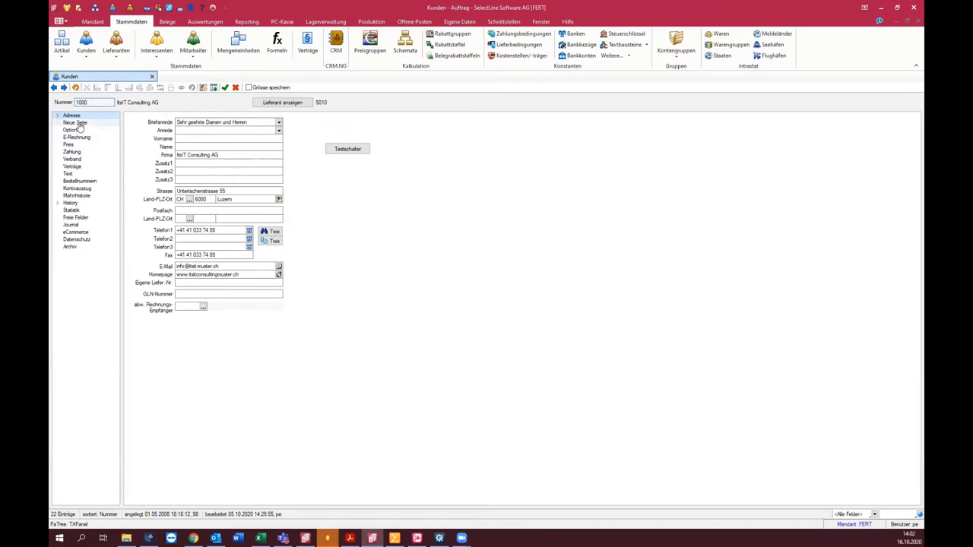
Step: Check the empty Neue Seite page, end the editor and confirm closing the mask with Ja
left_click(77, 123)
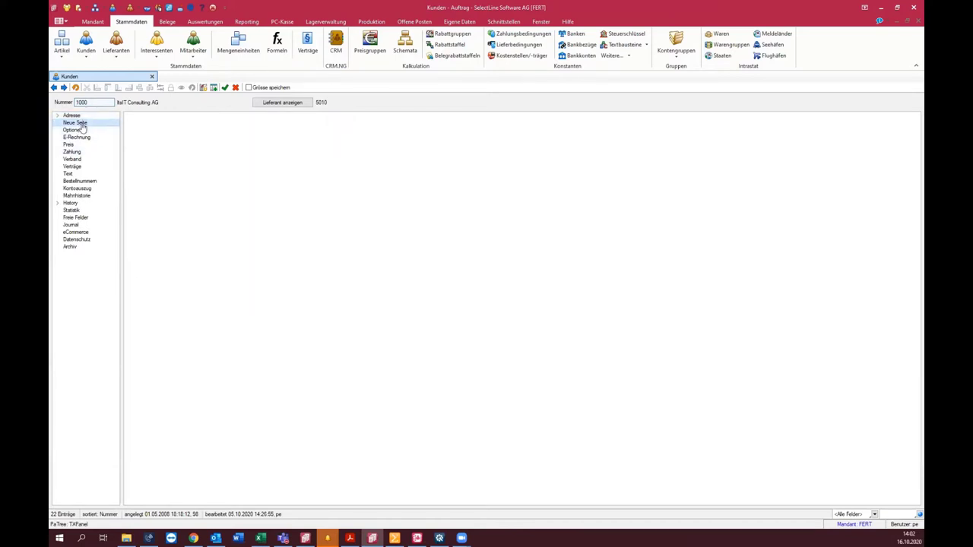
right_click(82, 124)
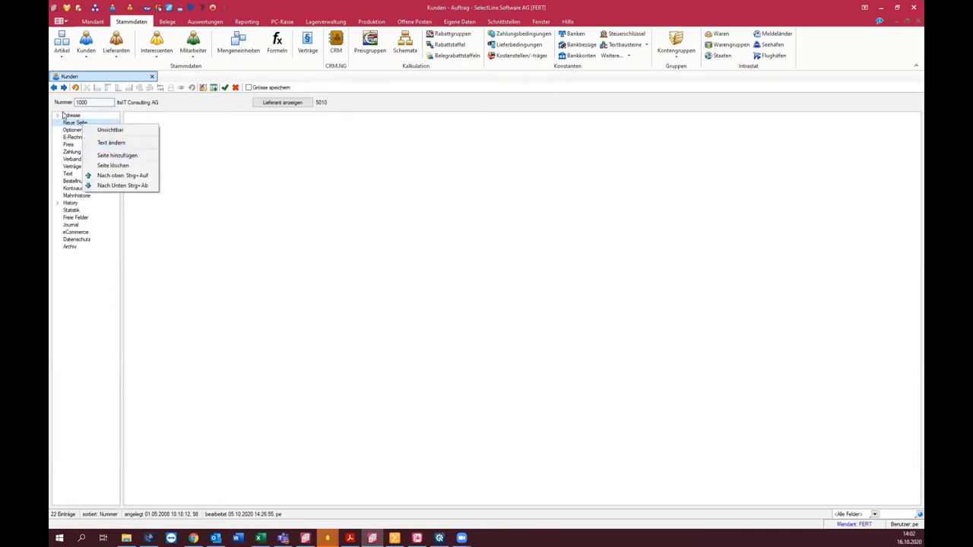
left_click(72, 115)
left_click(176, 139)
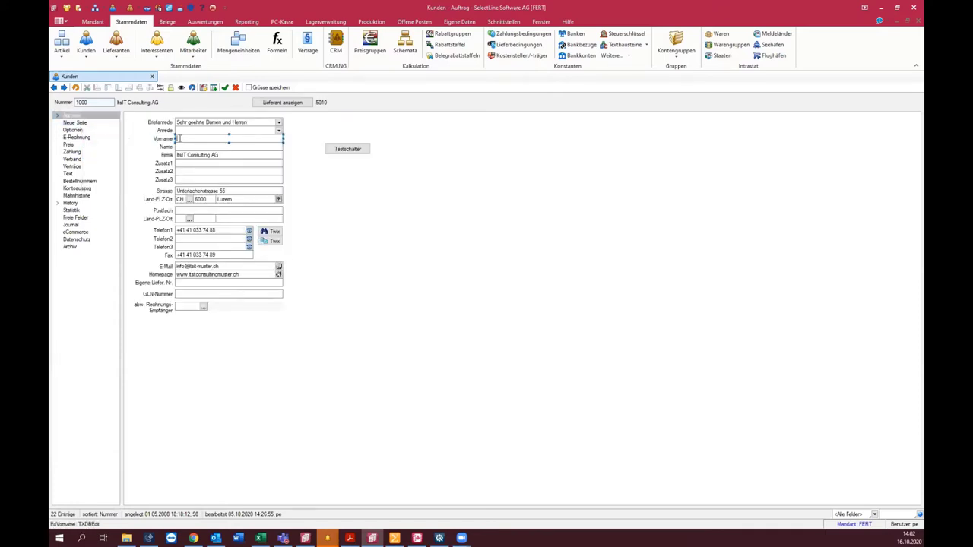
left_click(84, 125)
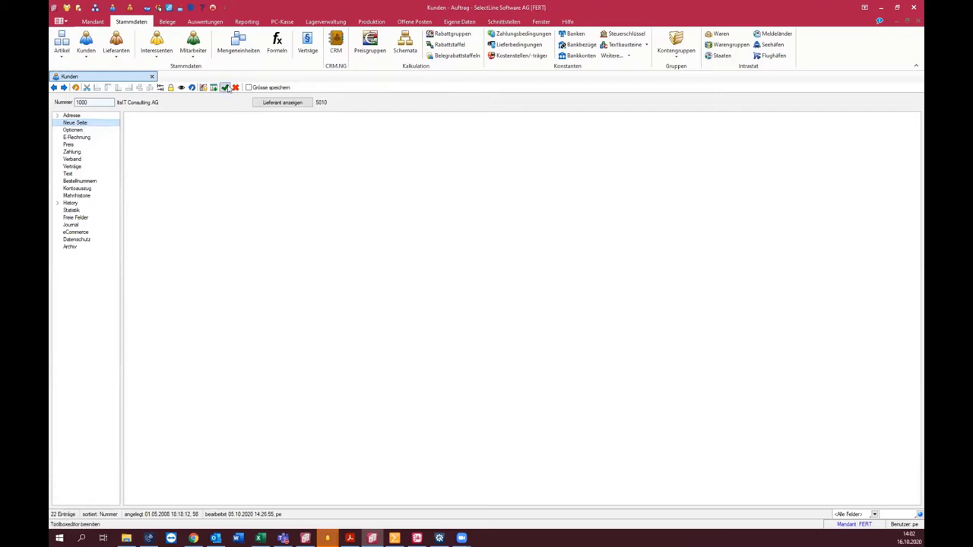
left_click(226, 89)
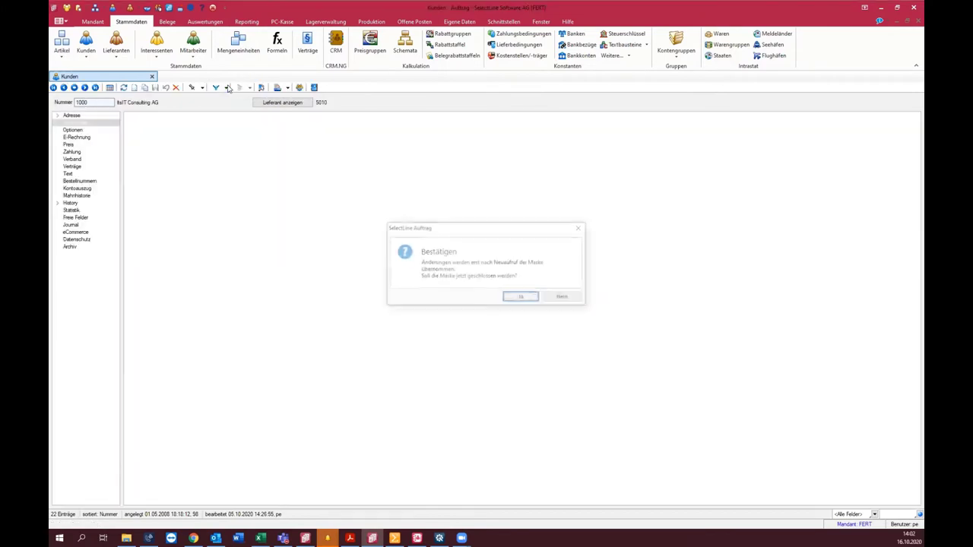
left_click(510, 298)
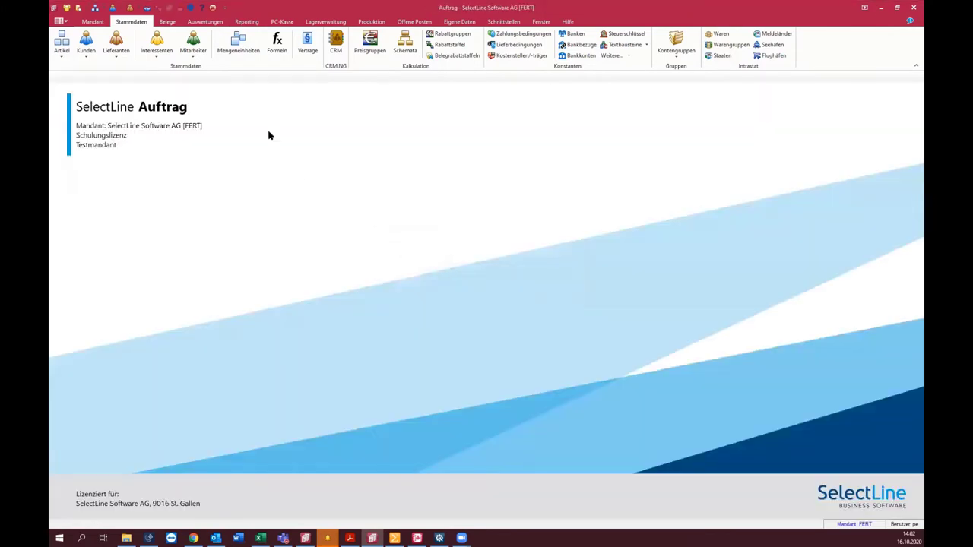
Step: Review employee 001's Zuständig für Kunde pages and Neue Seite, then reopen the customer records
left_click(193, 42)
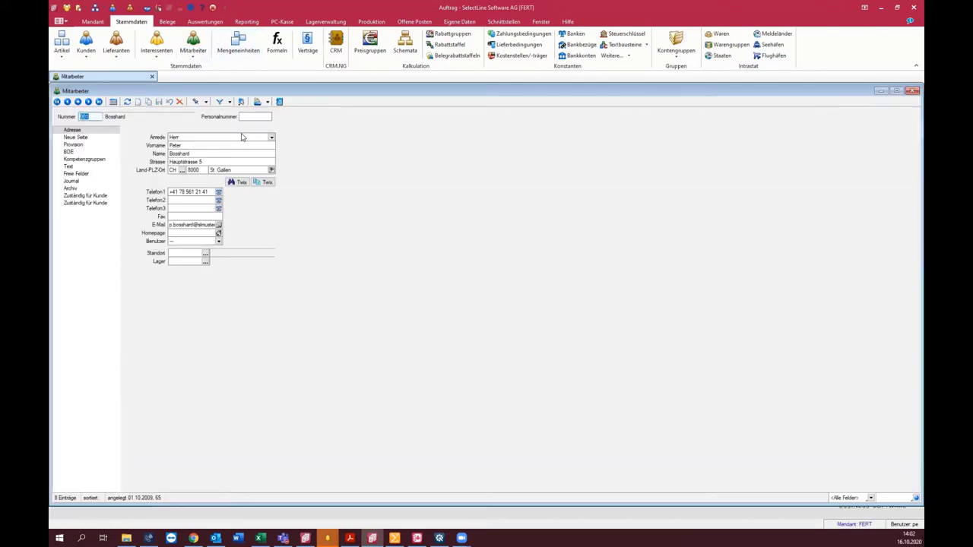
left_click(105, 204)
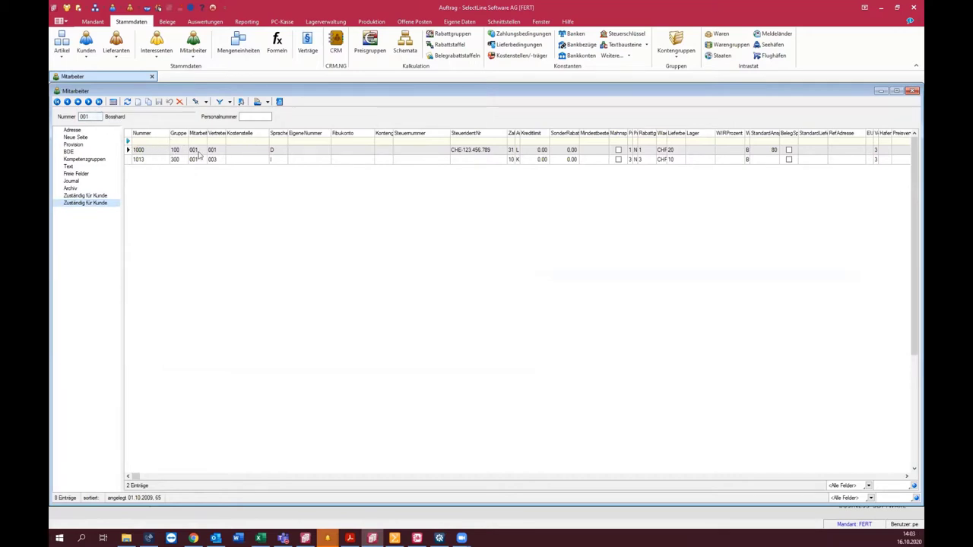
left_click(162, 160)
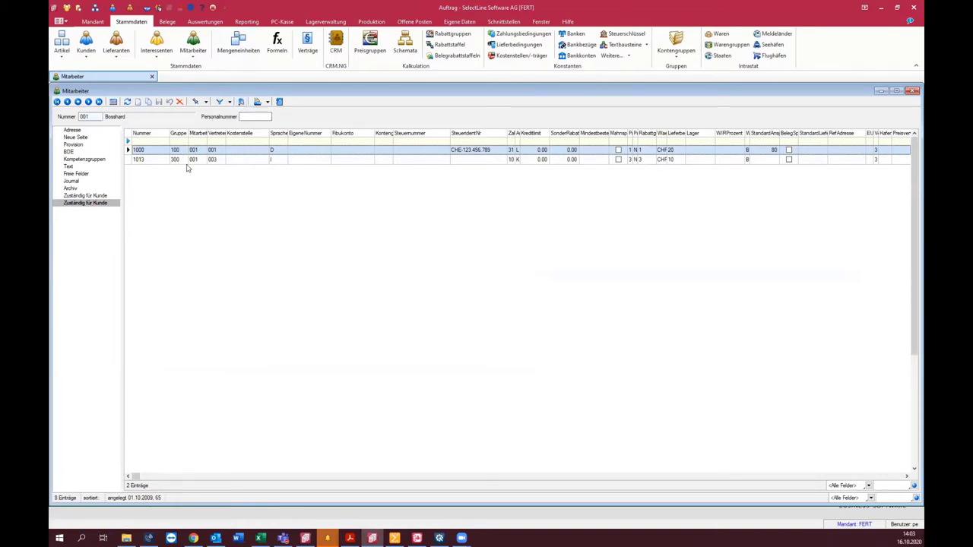
left_click(107, 199)
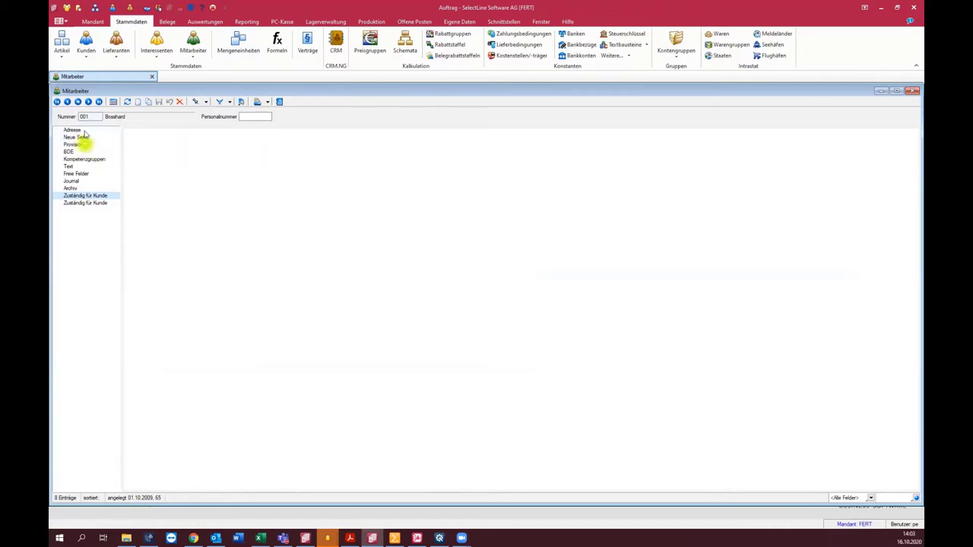
left_click(82, 137)
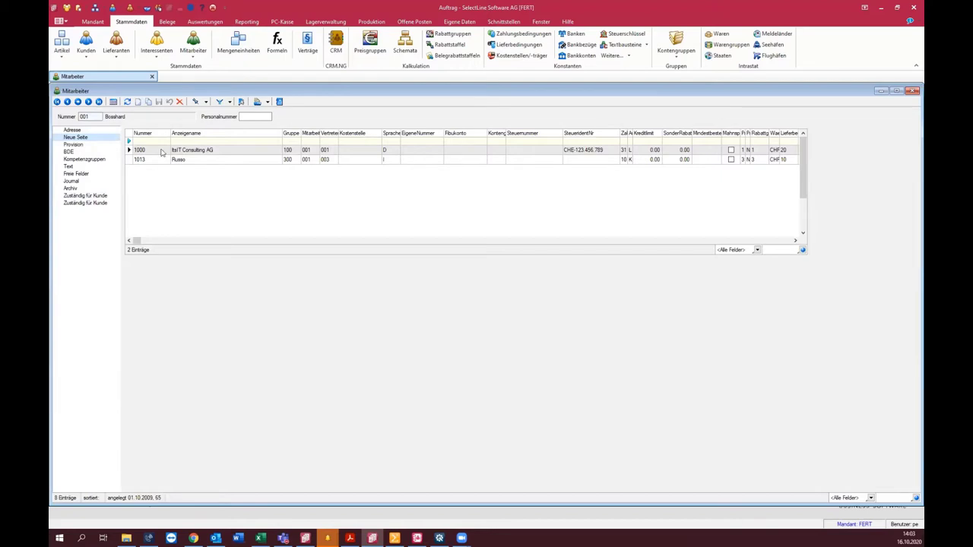
left_click(79, 129)
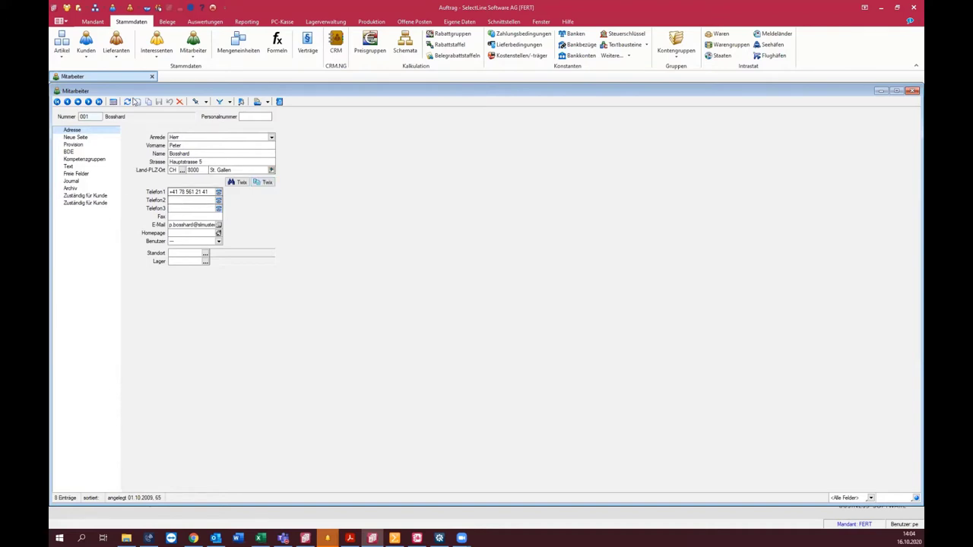
left_click(86, 42)
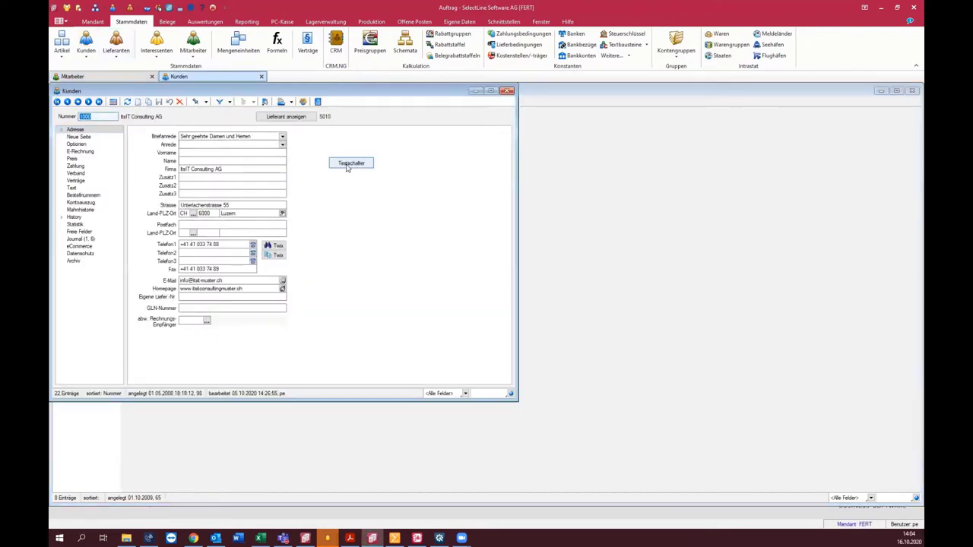
Step: Try the Testschalter button on the customer form
left_click(354, 164)
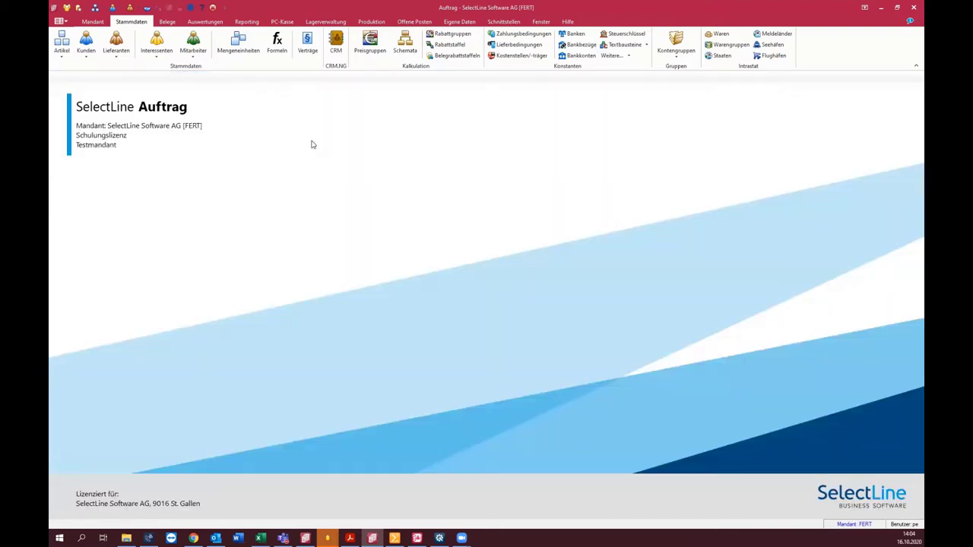
left_click(167, 22)
Step: Create order 7300116 with one HP Compaq dc7900 at 1'000.00 as quantity 1
left_click(155, 44)
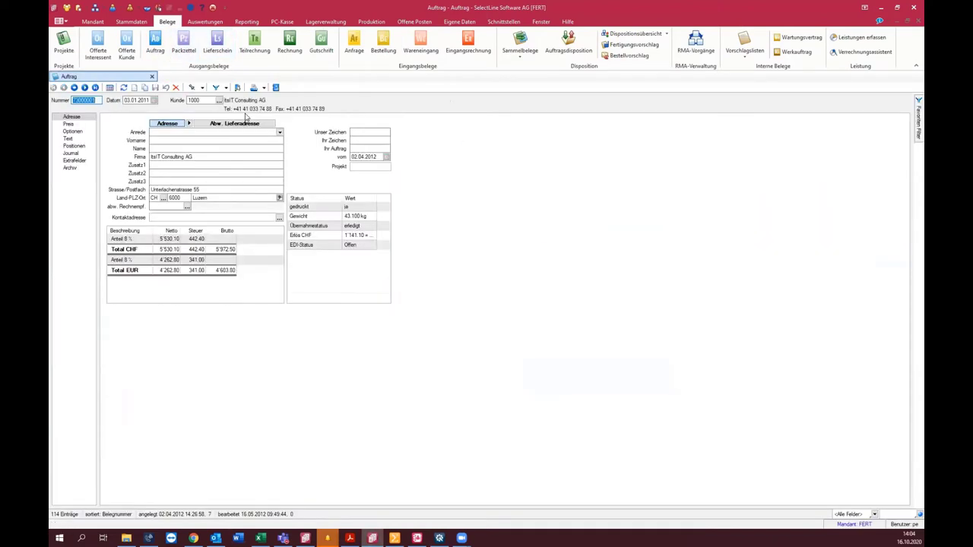
key("F10")
key("Return")
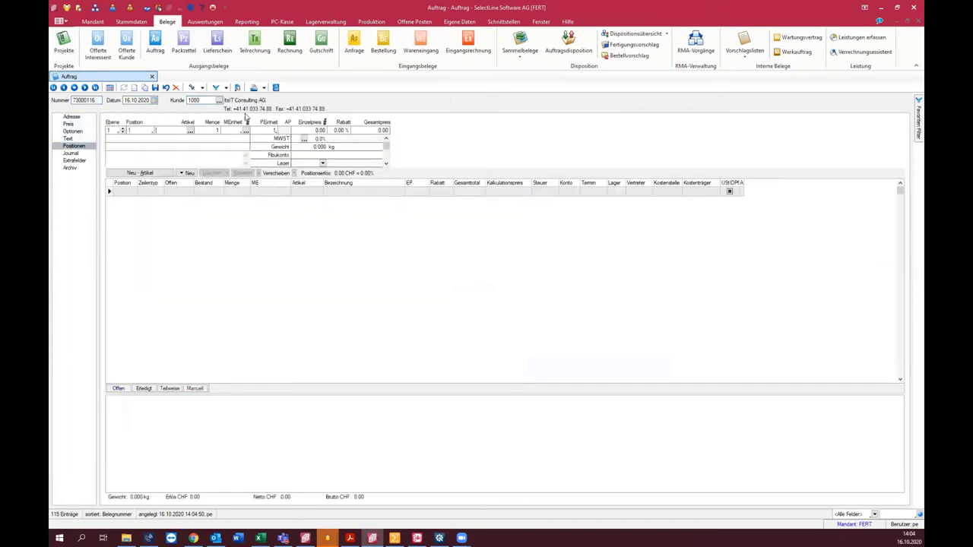
key("F4")
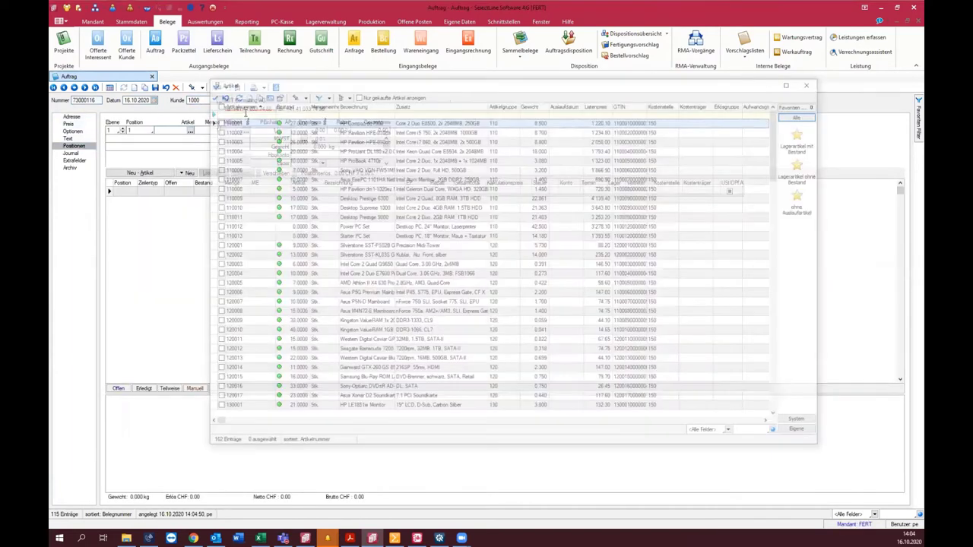
key("Return")
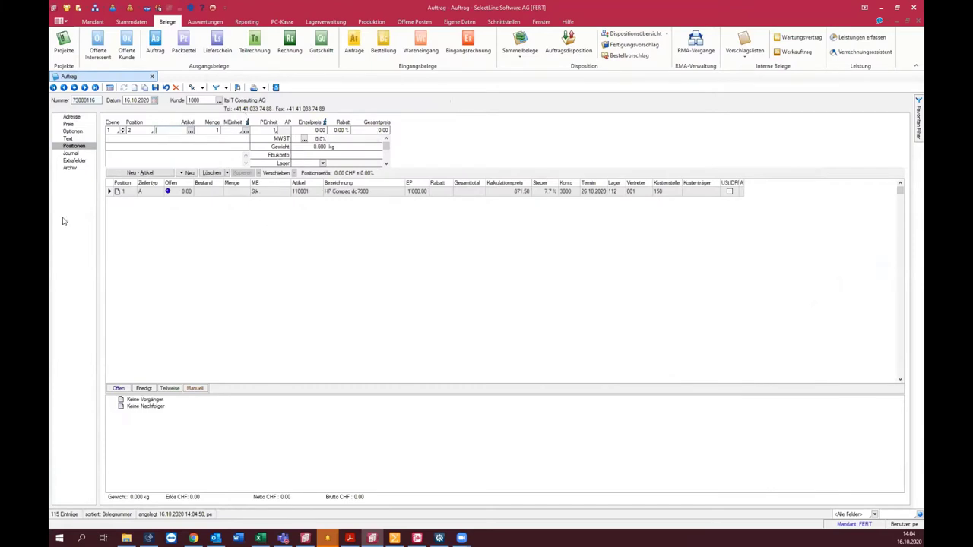
left_click(256, 192)
left_click(210, 135)
key("Return")
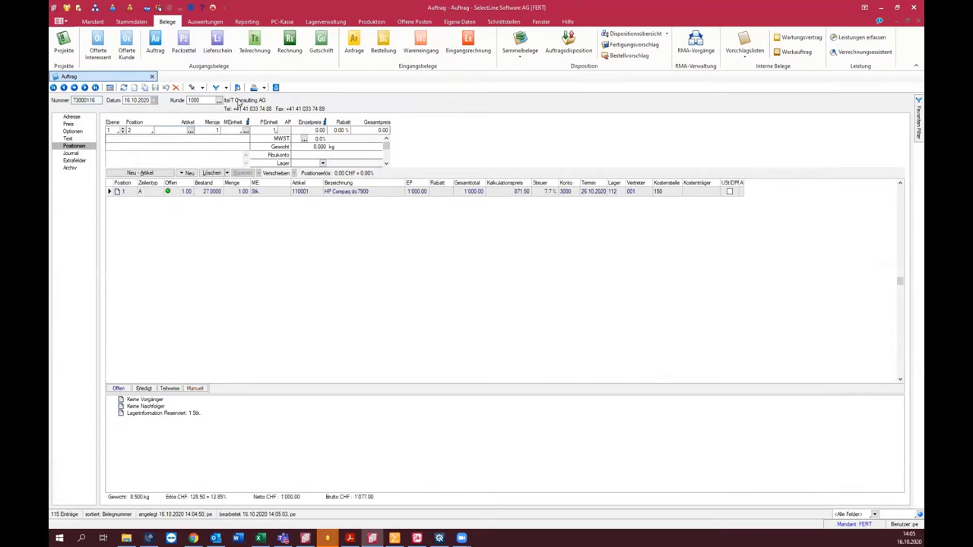
Step: Start transferring the order to a Packzettel, then cancel the transfer
left_click(237, 87)
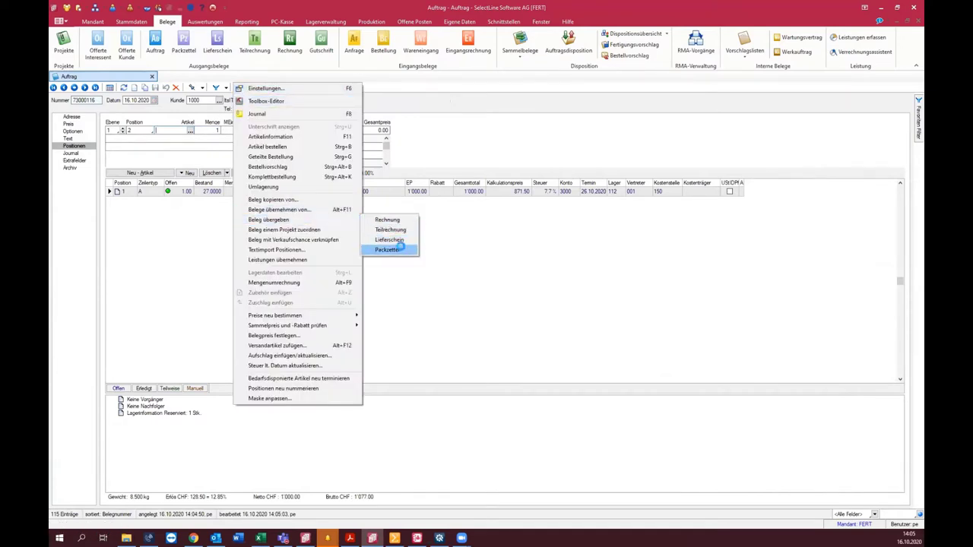
left_click(402, 250)
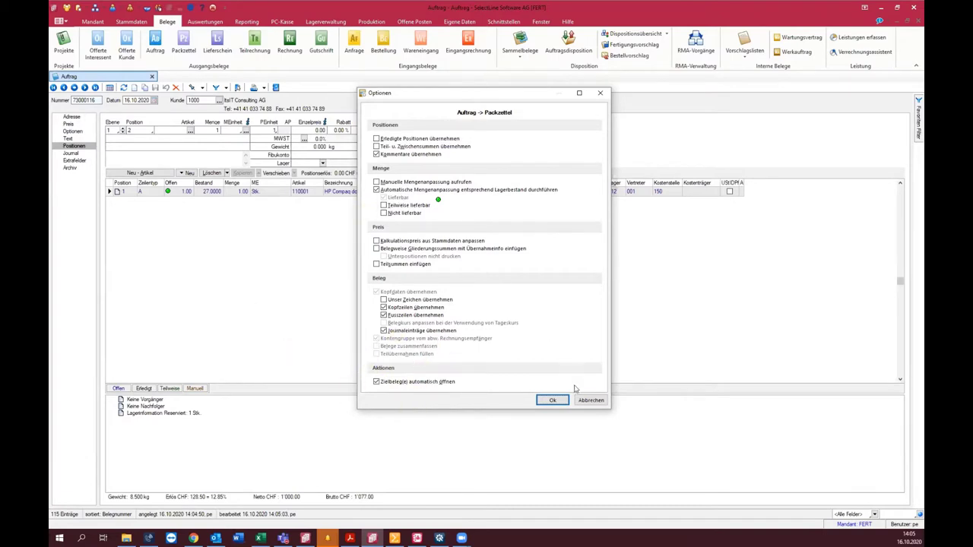
left_click(591, 400)
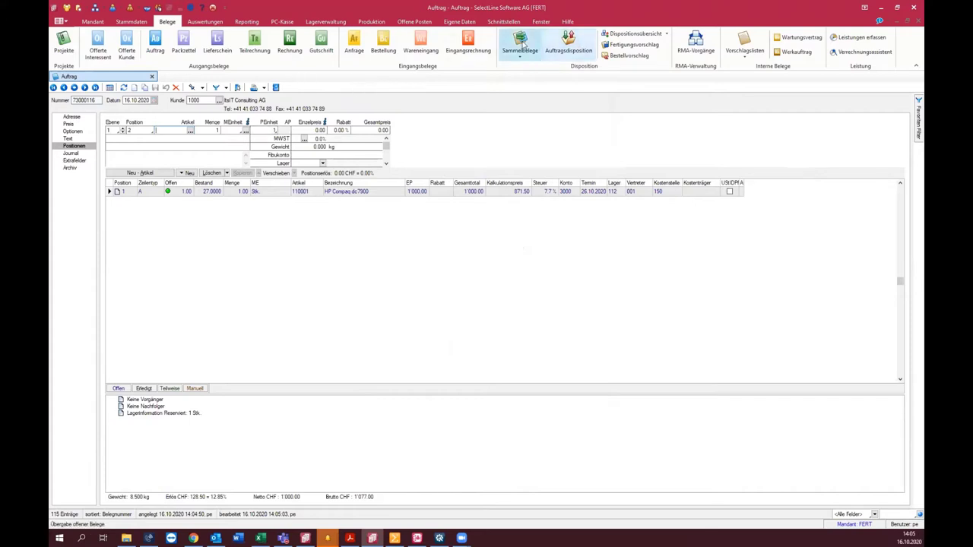
Step: Check orders 73000113 and 73000112 for a collective document
left_click(522, 46)
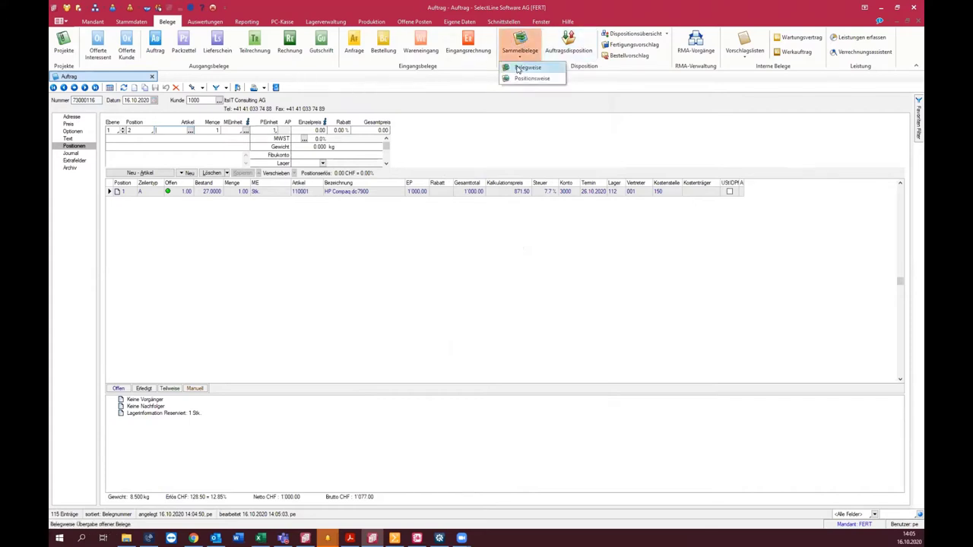
left_click(517, 67)
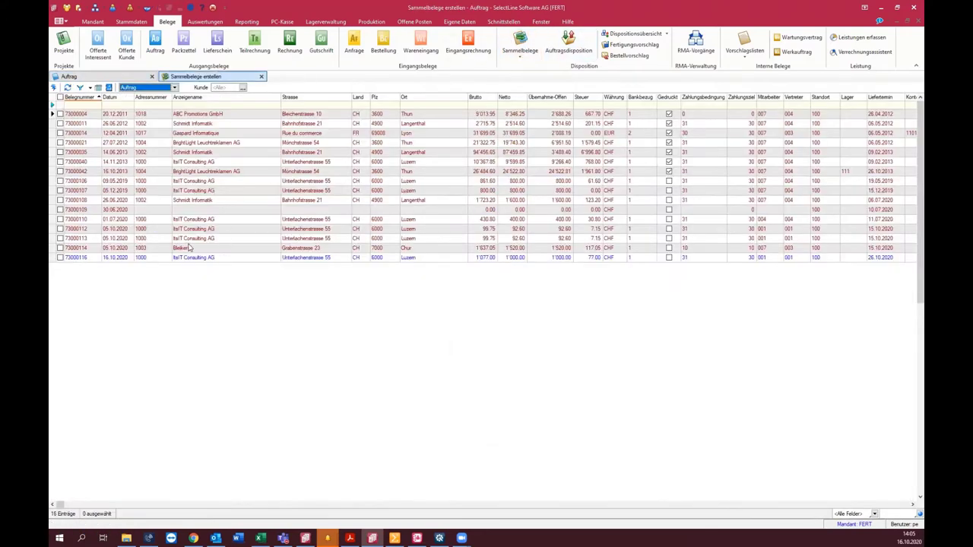
left_click(203, 248)
key("Up")
key("space")
key("Up")
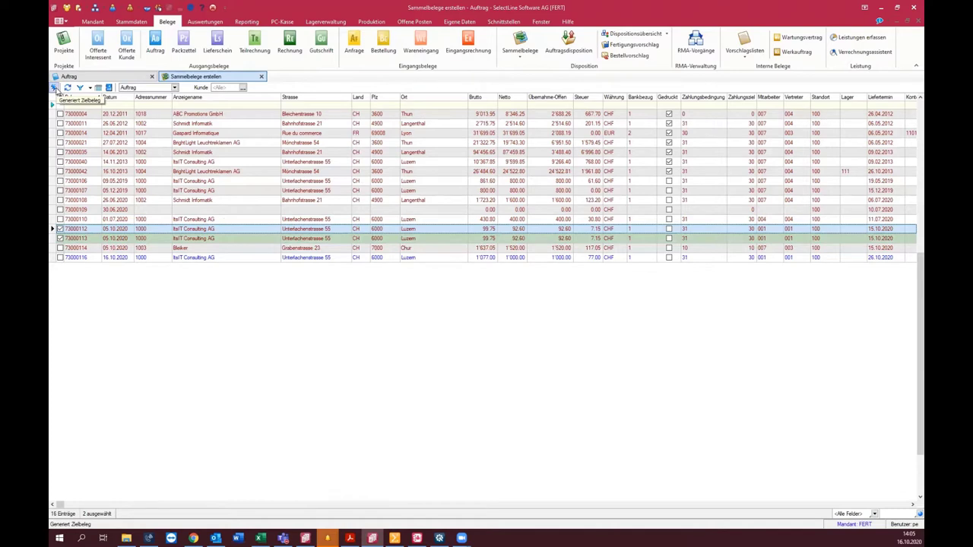
Step: Generate the collective Rechnung from them and open invoice 77000110
left_click(55, 89)
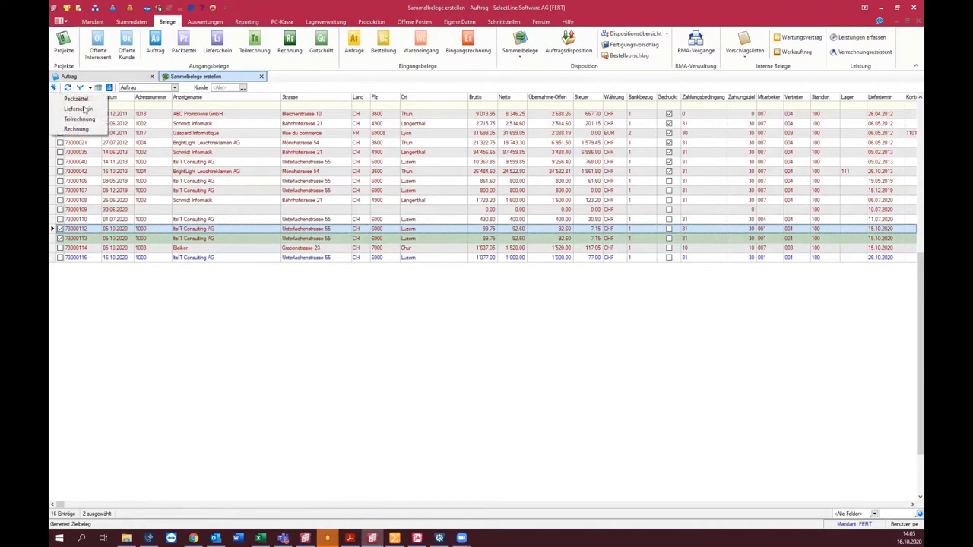
left_click(76, 129)
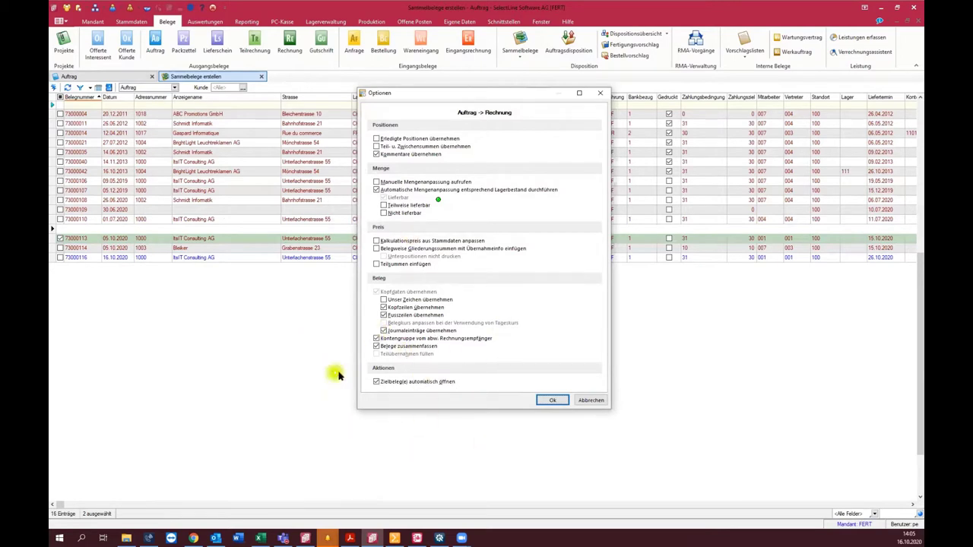
left_click(553, 400)
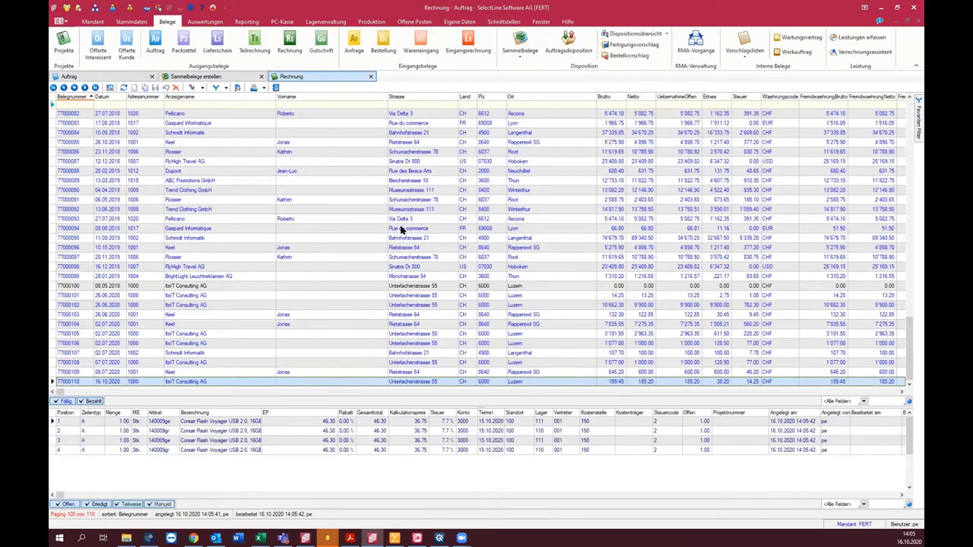
key("Return")
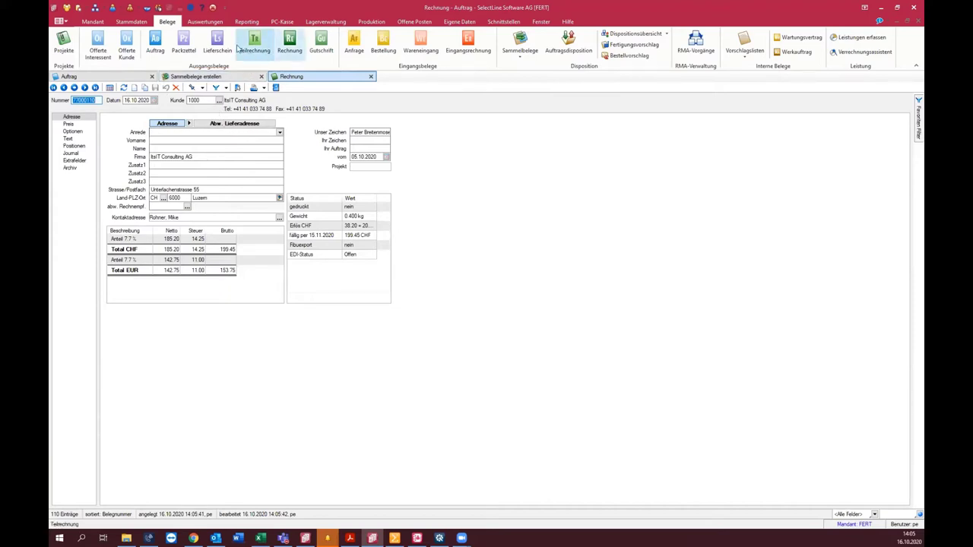
Step: Create a delivery note for customer 1004 BrightLight Leuchtreklamen AG with an HP ProBook 4710s
left_click(215, 47)
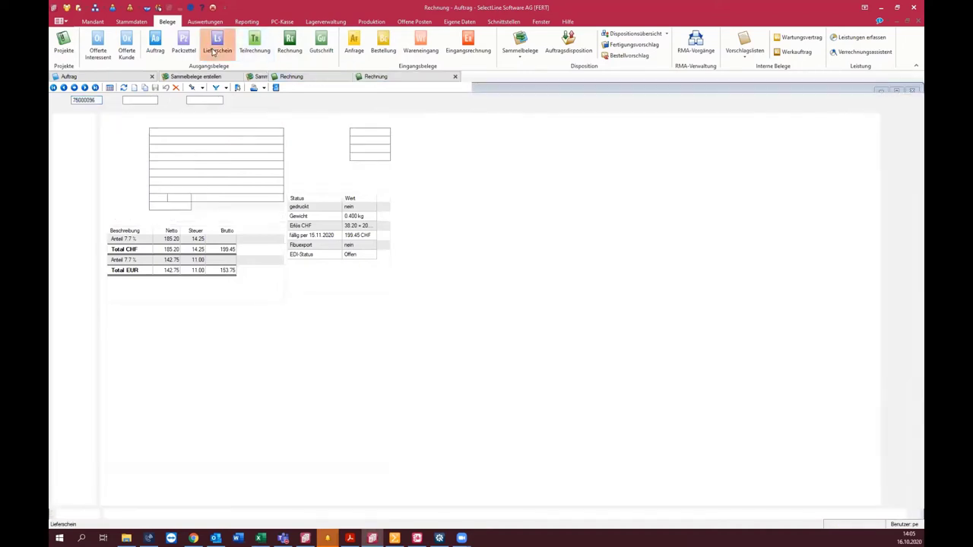
key("Insert")
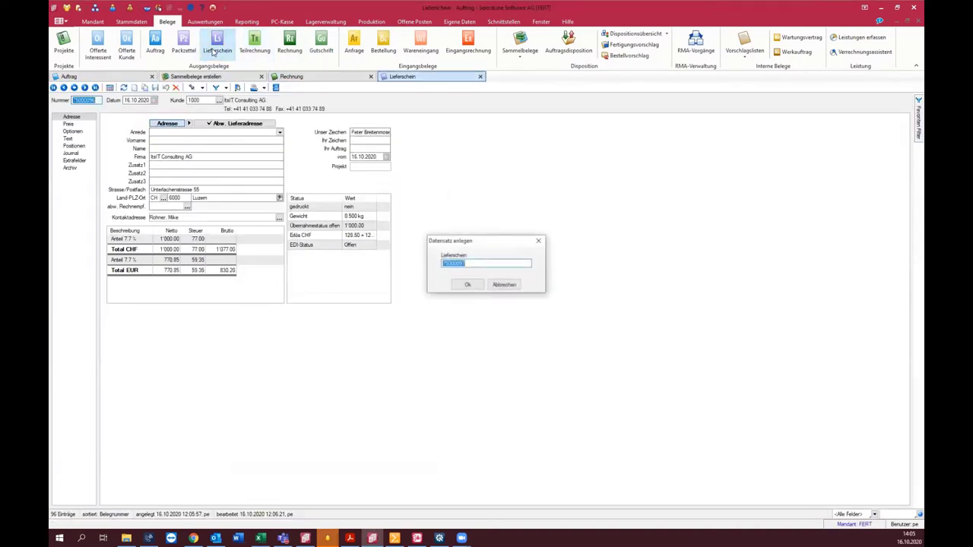
key("Return")
type("1004")
key("Return")
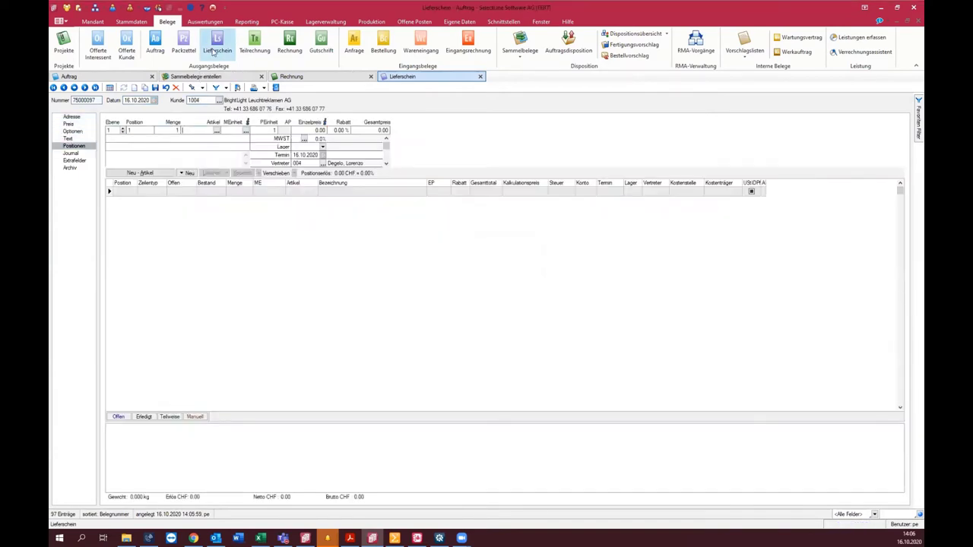
key("F4")
key("Down")
key("Return")
key("Return")
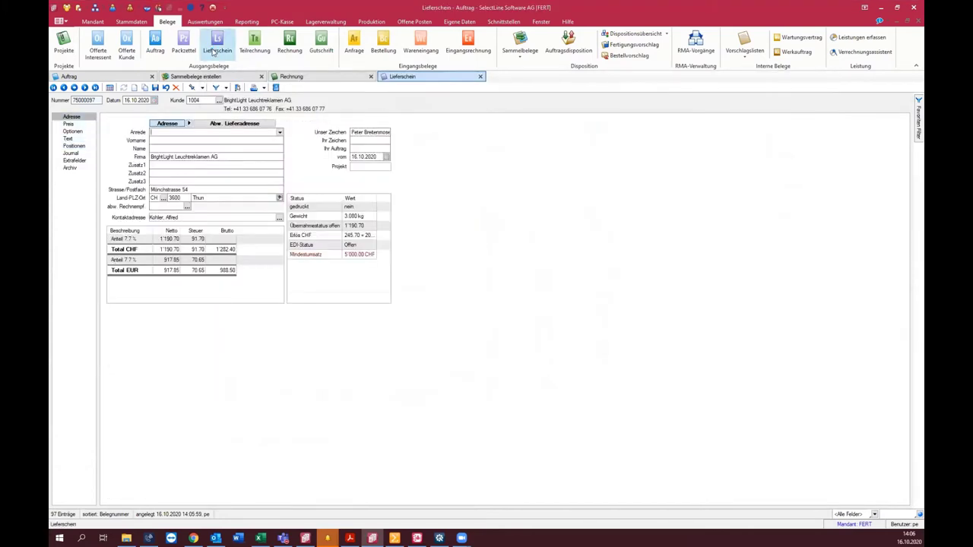
Step: Enter the alternative delivery address SelectLine Muster, 9016 St. Gallen
left_click(224, 125)
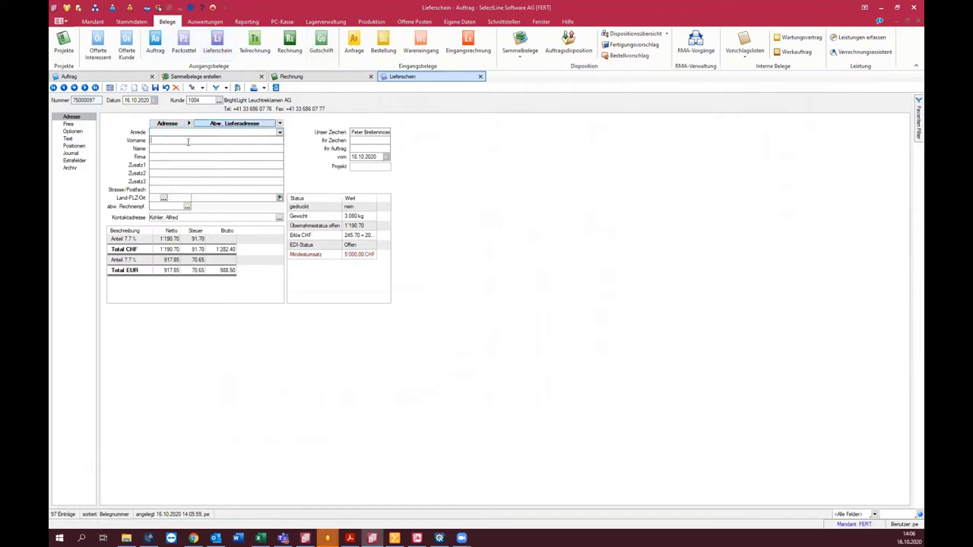
key("Tab")
key("Tab")
key("Tab")
key("Tab")
key("Tab")
type("A")
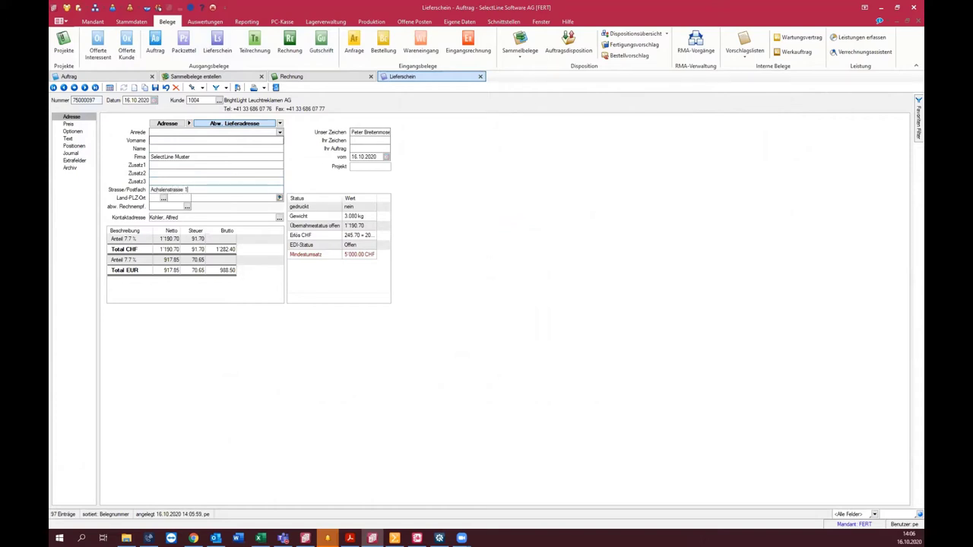
key("Tab")
type("9016")
key("Tab")
key("Return")
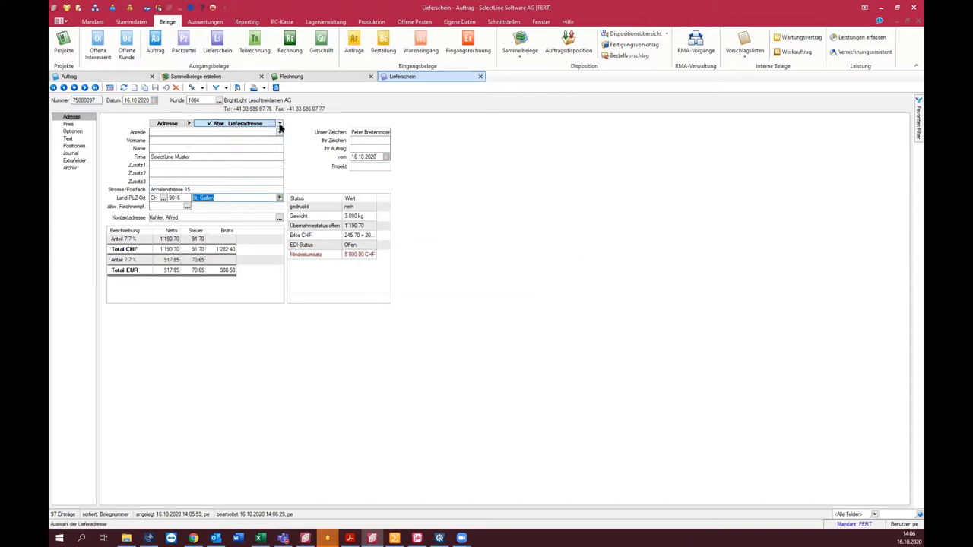
Step: Save this delivery address to the BrightLight customer record
left_click(280, 124)
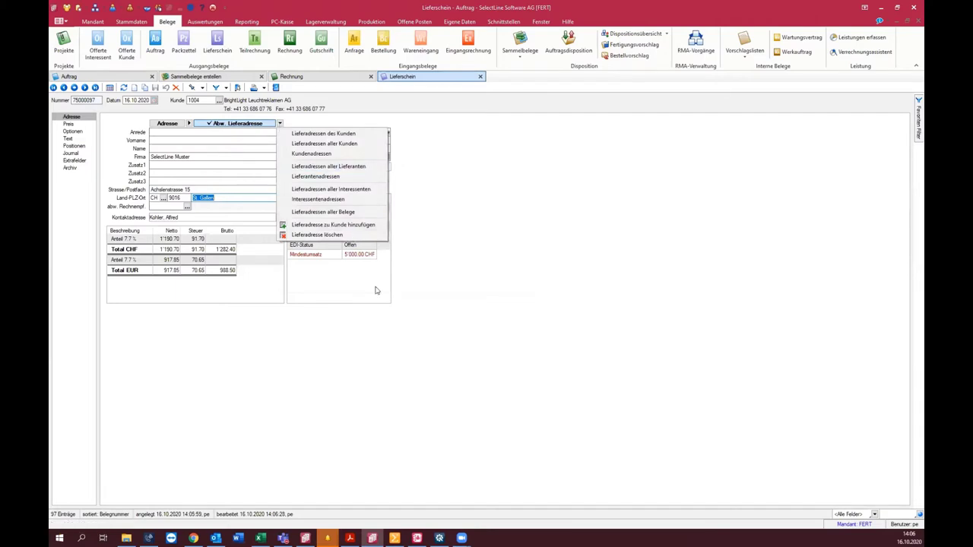
left_click(361, 225)
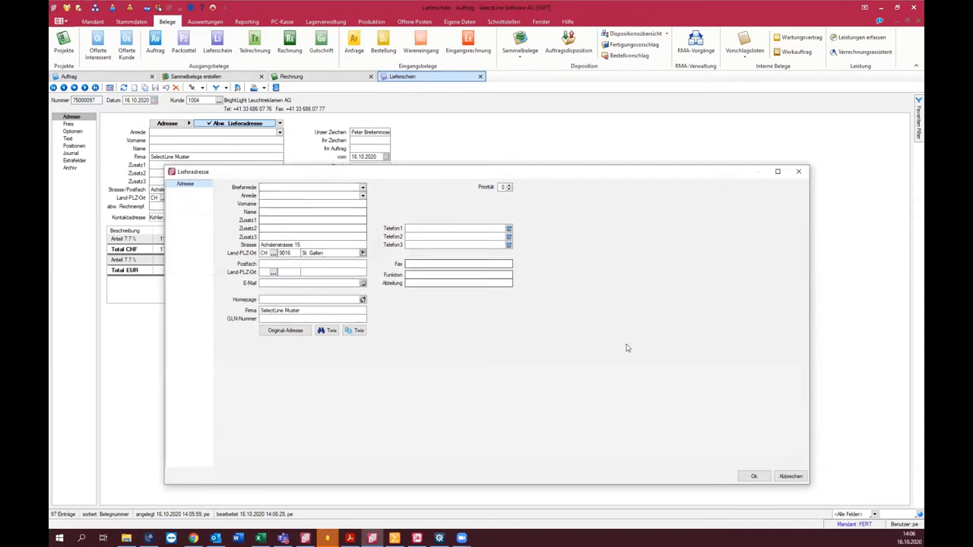
left_click(752, 476)
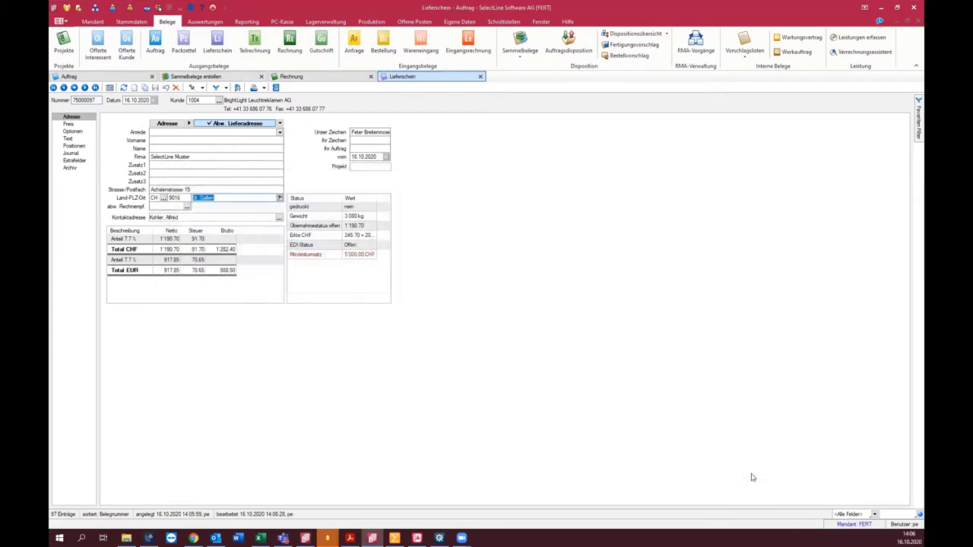
left_click(200, 100)
left_click(131, 22)
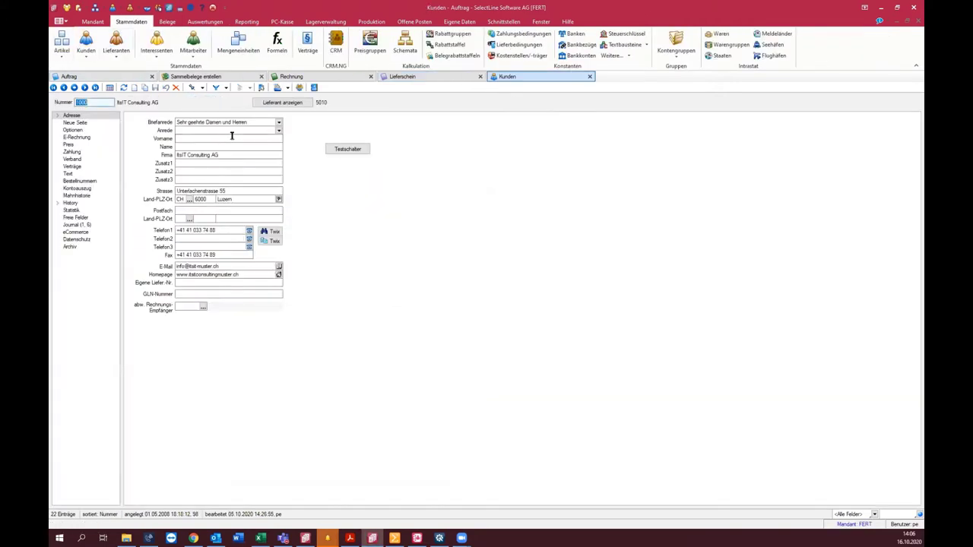
Step: Verify BrightLight's Lieferadressen list the Achslenstrasse 15, St. Gallen address, then return to the delivery note
left_click(58, 118)
left_click(80, 130)
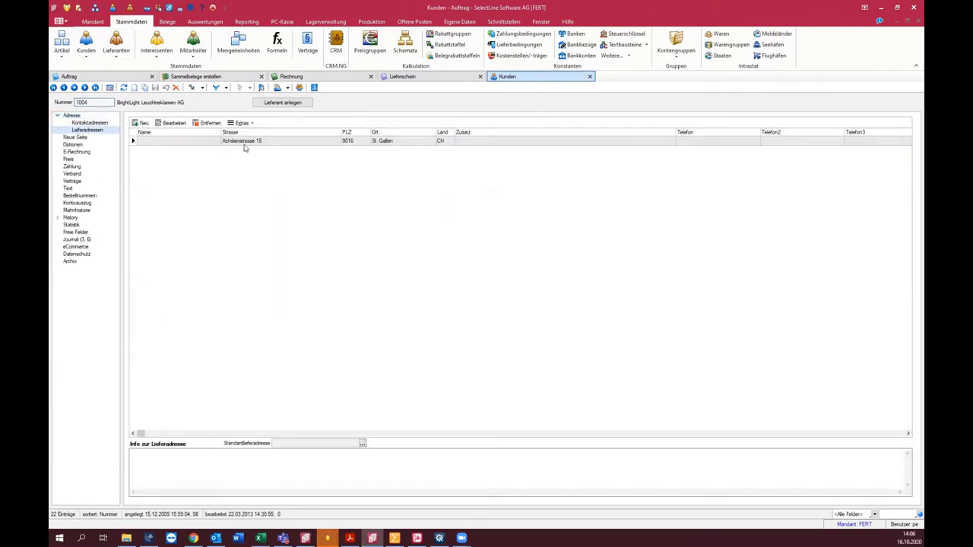
double_click(239, 141)
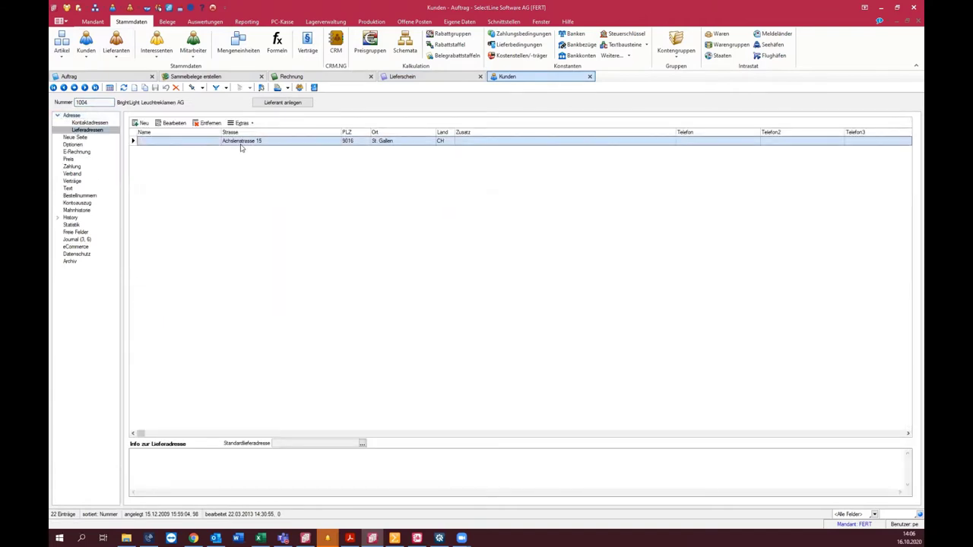
left_click(801, 173)
left_click(410, 78)
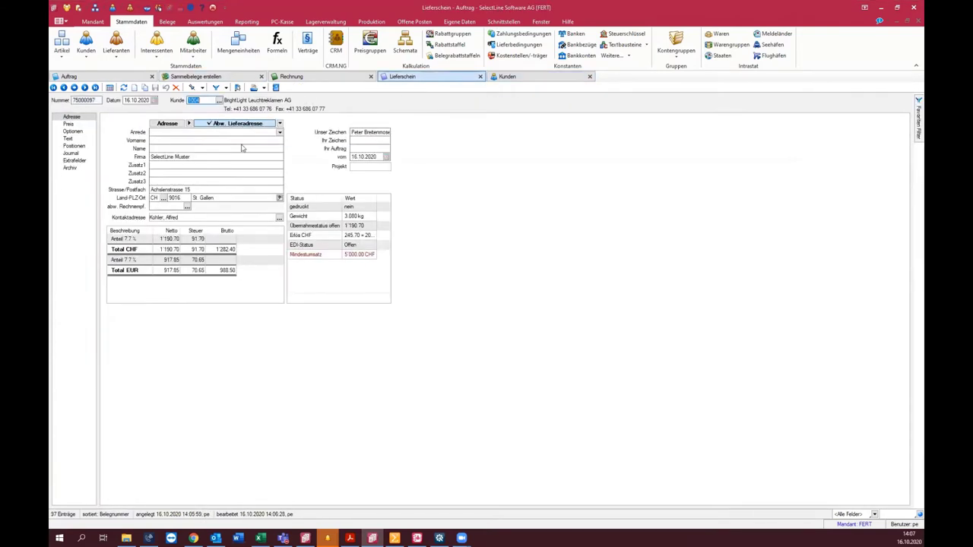
left_click(280, 124)
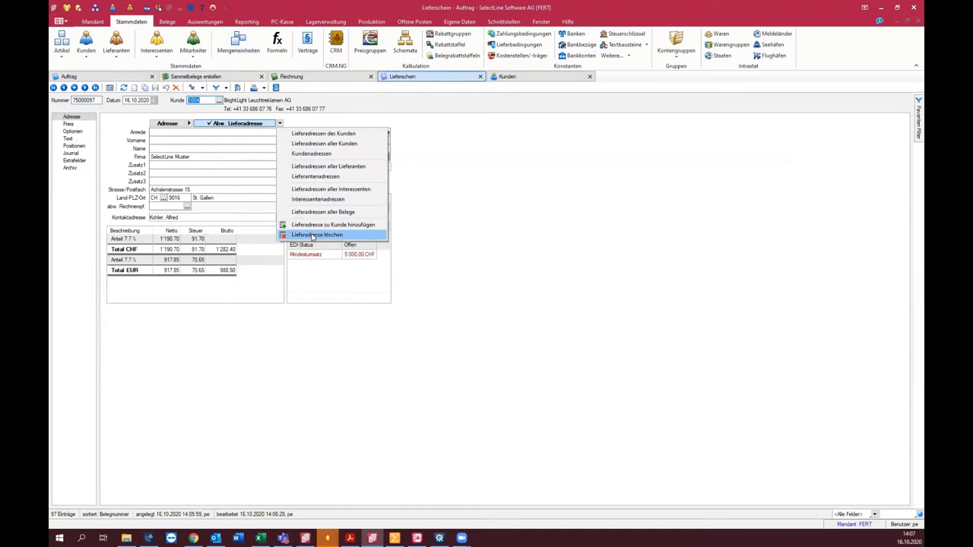
left_click(171, 22)
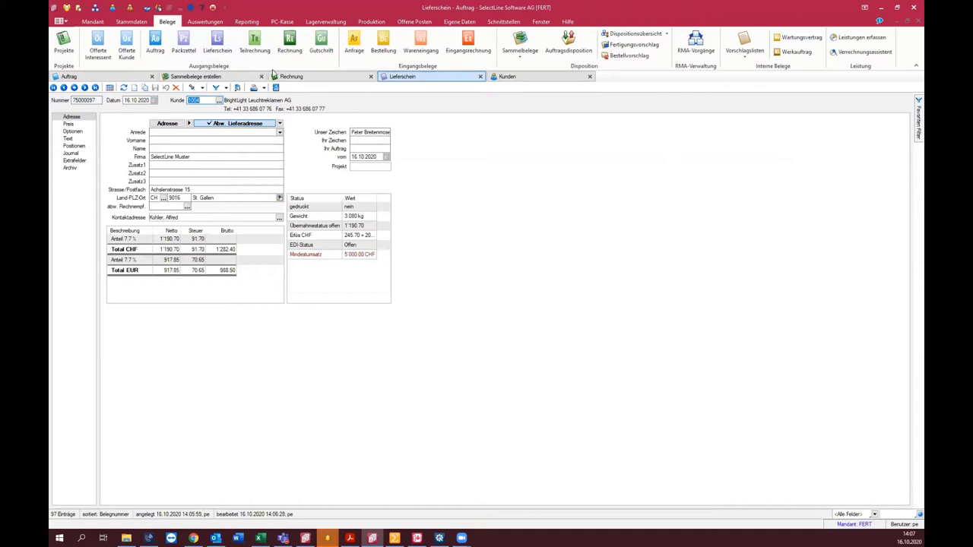
Step: Create a new customer quote for customer 1005
left_click(155, 46)
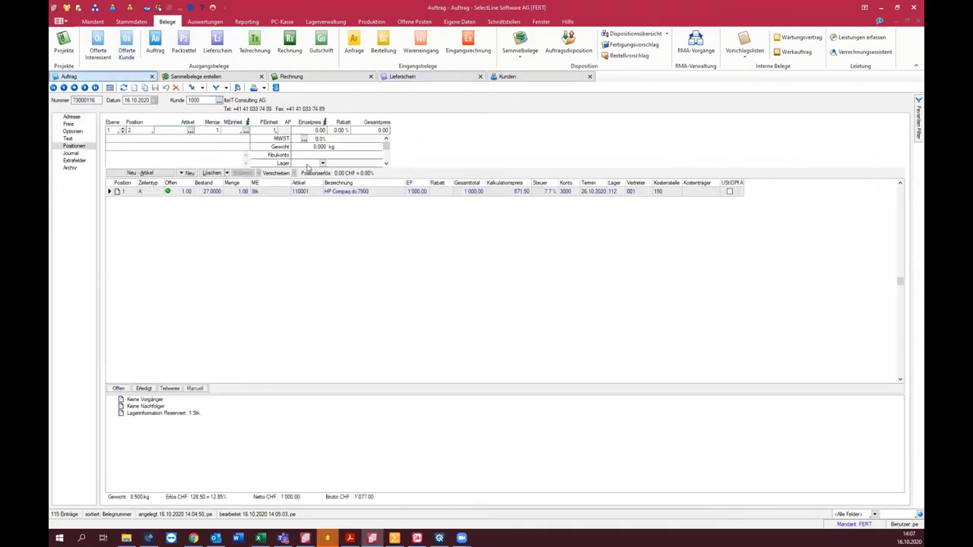
left_click(127, 45)
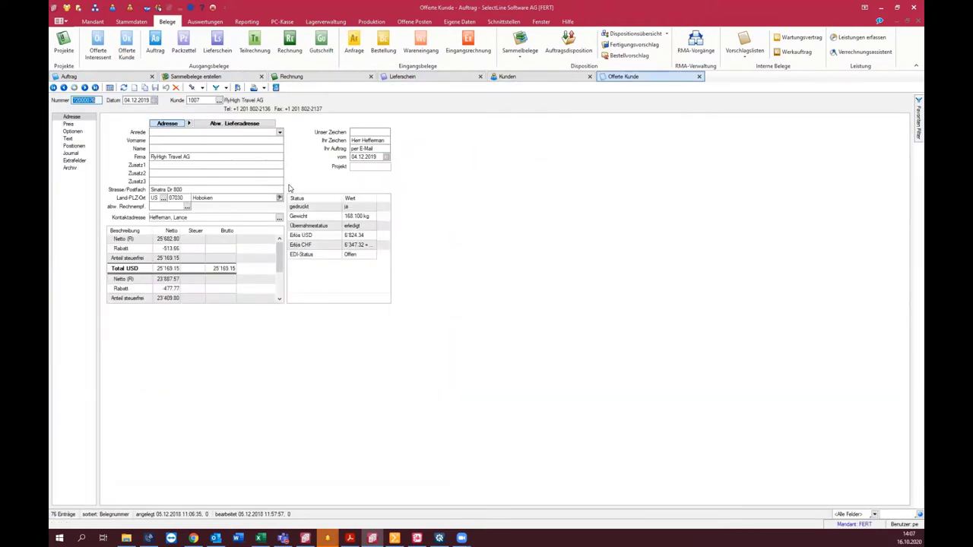
key("Insert")
key("Return")
type("1005")
key("Return")
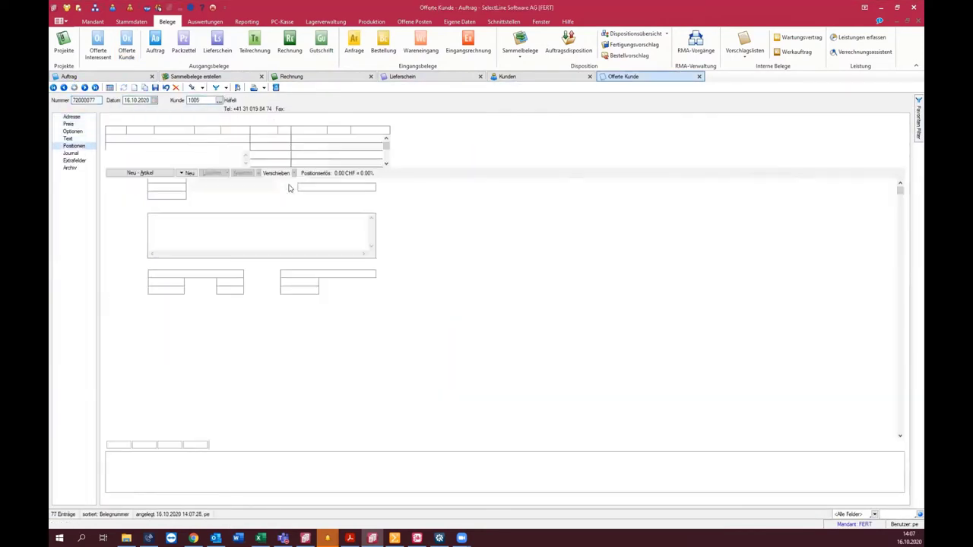
Step: Add Asus P5N-D, Asus M4N72-E and Kingston ValueRAM 1GB as quote positions
key("F4")
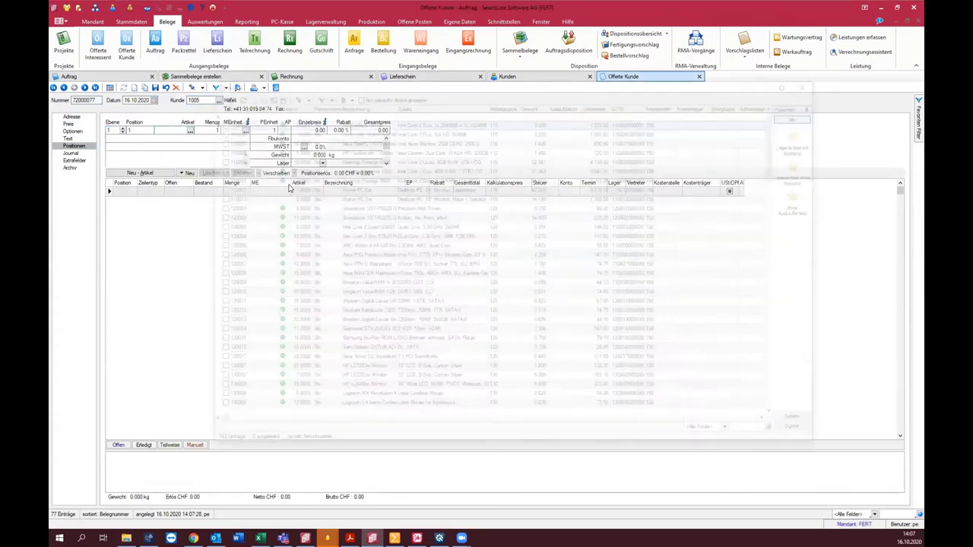
key("Down")
key("Down")
key("Down")
key("space")
key("Down")
key("space")
key("Down")
key("Down")
key("space")
key("Return")
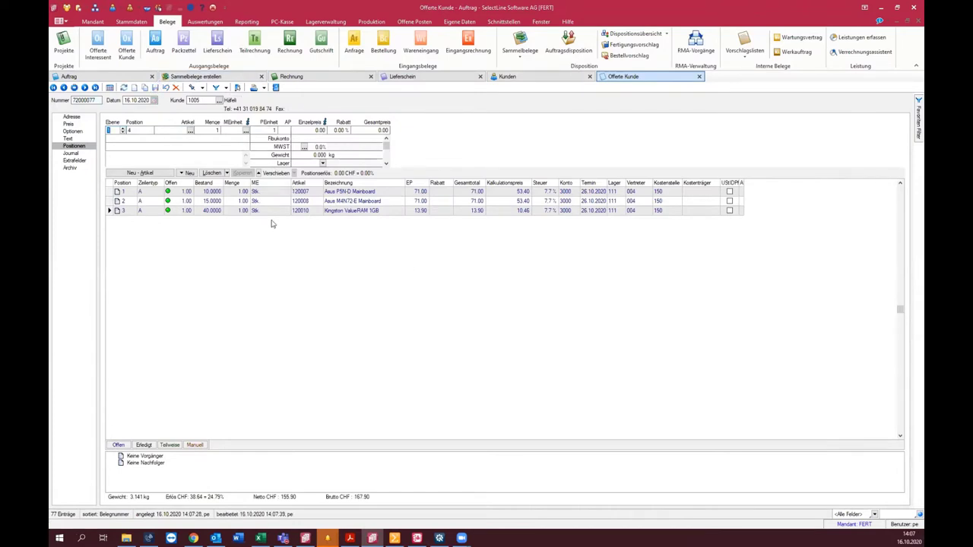
left_click(348, 215)
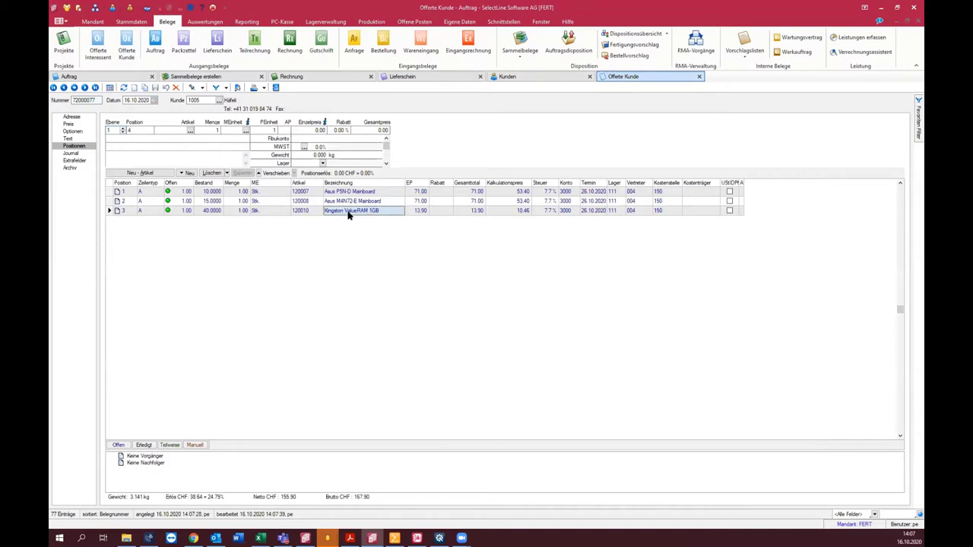
right_click(348, 215)
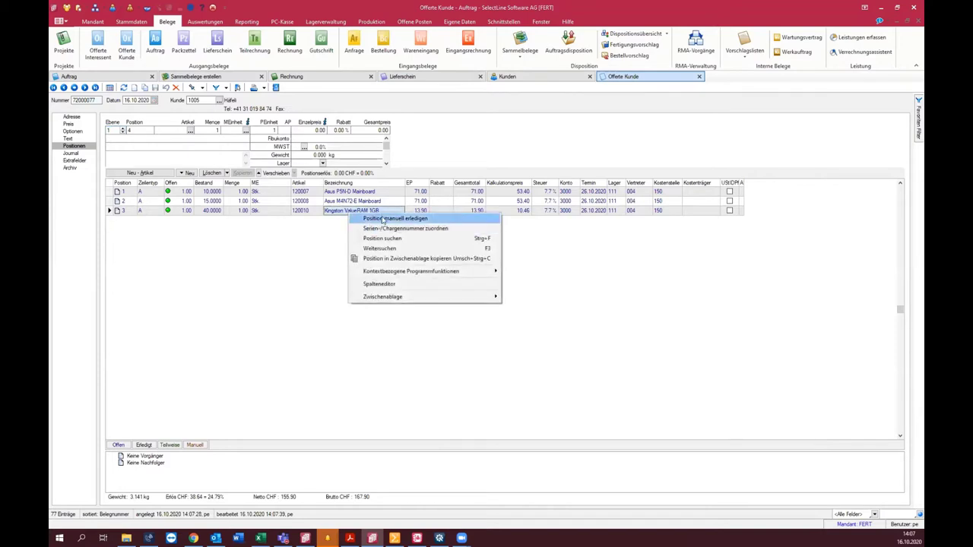
left_click(323, 246)
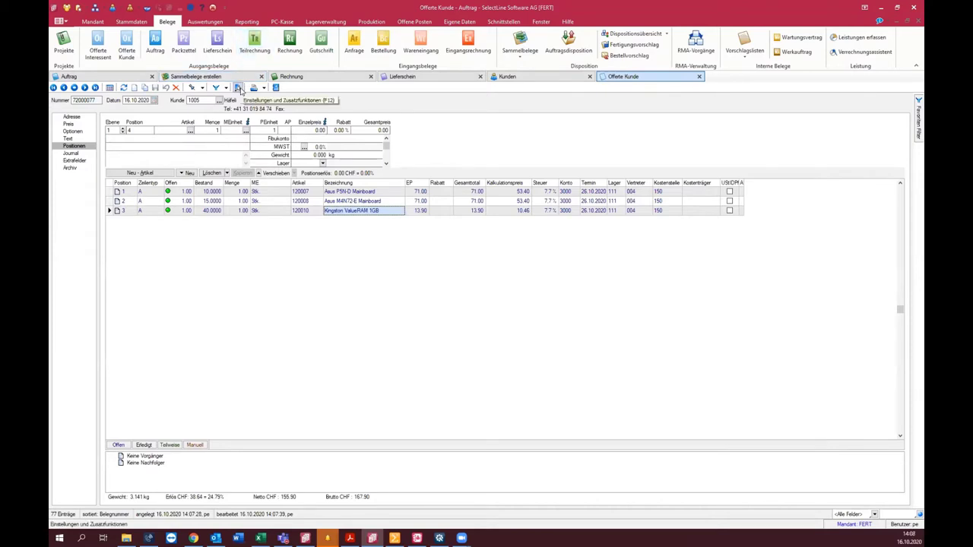
Step: In Belegmaske anpassen options, tick both 'manuellen Erledigen … Grund erfragen (Journal-Notiz)' boxes
left_click(238, 88)
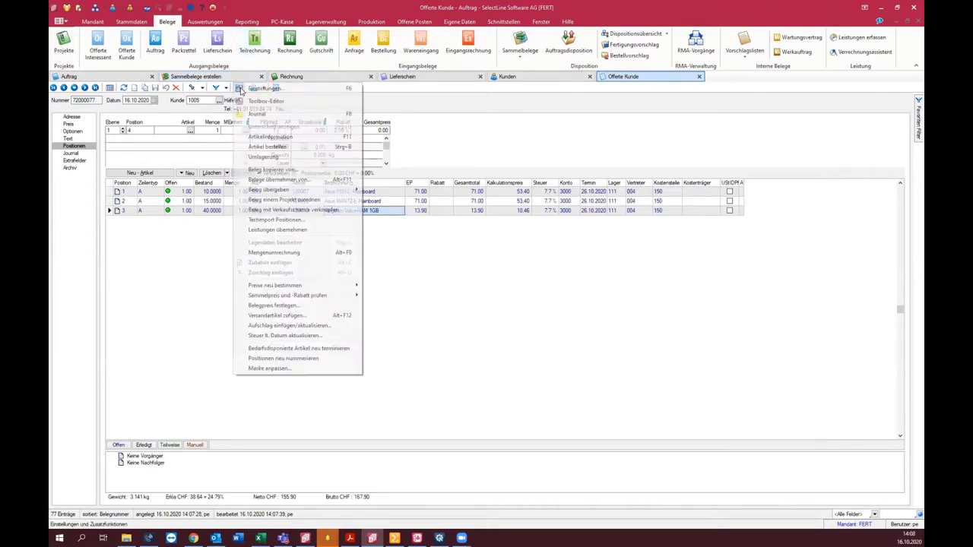
left_click(307, 368)
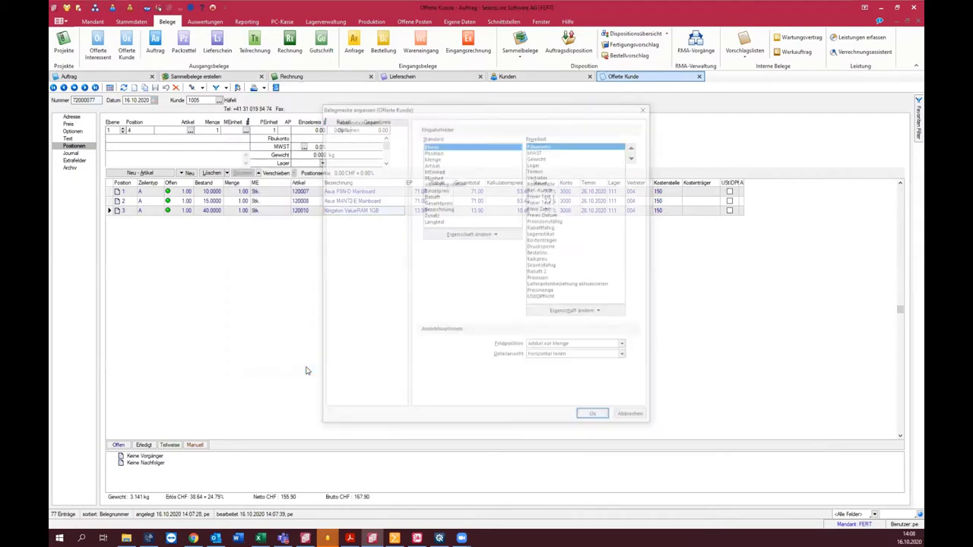
left_click(344, 127)
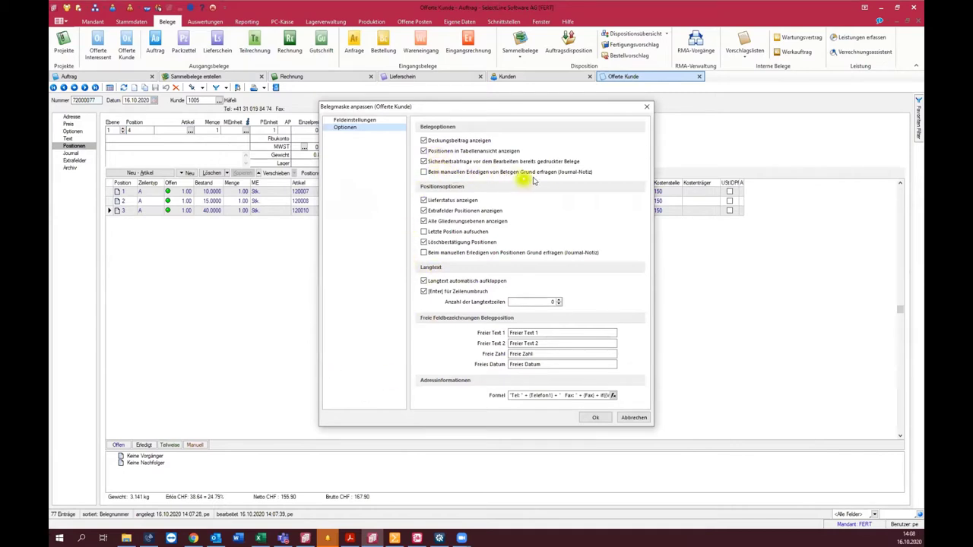
left_click(424, 173)
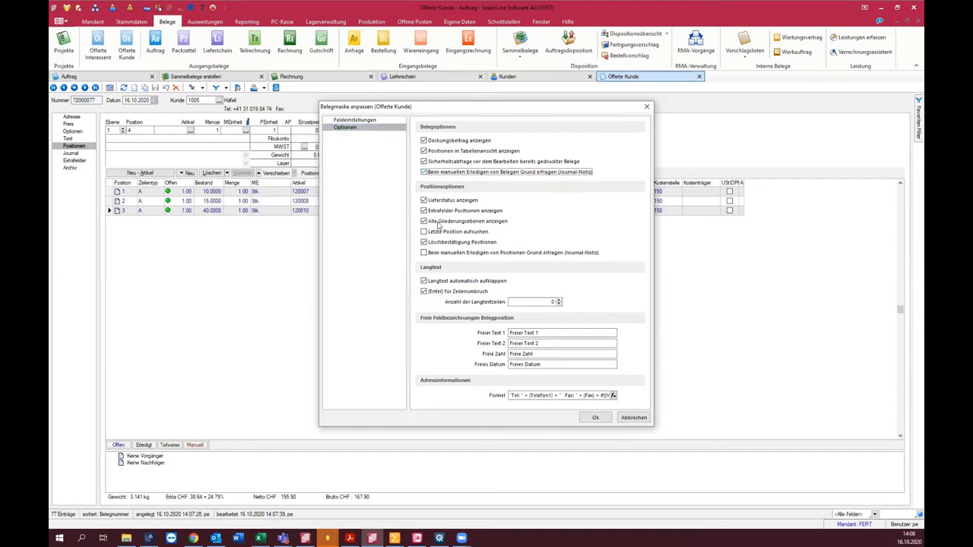
left_click(424, 253)
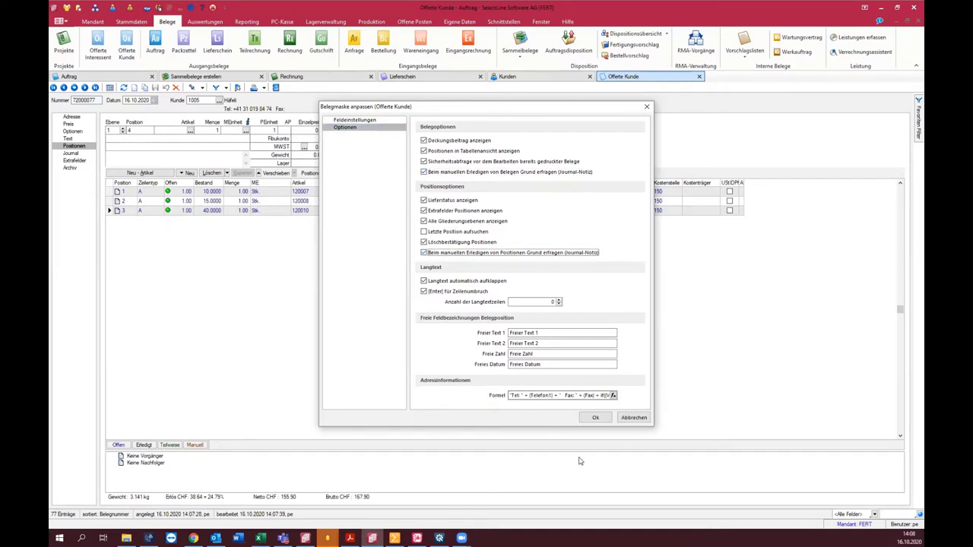
left_click(596, 418)
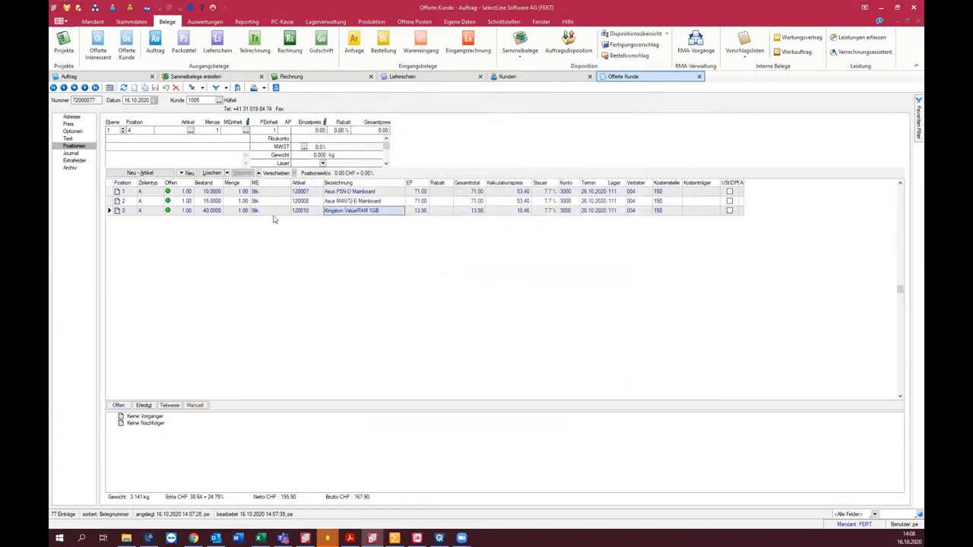
Step: Manually complete position 3 with reason 'Kunde möchte den Artikel nicht.' and view the Journal
right_click(346, 214)
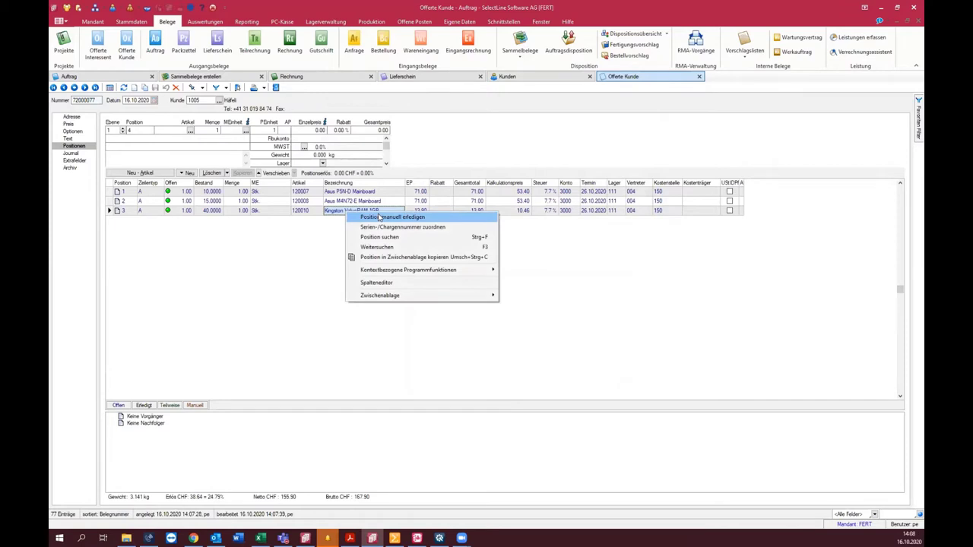
left_click(379, 218)
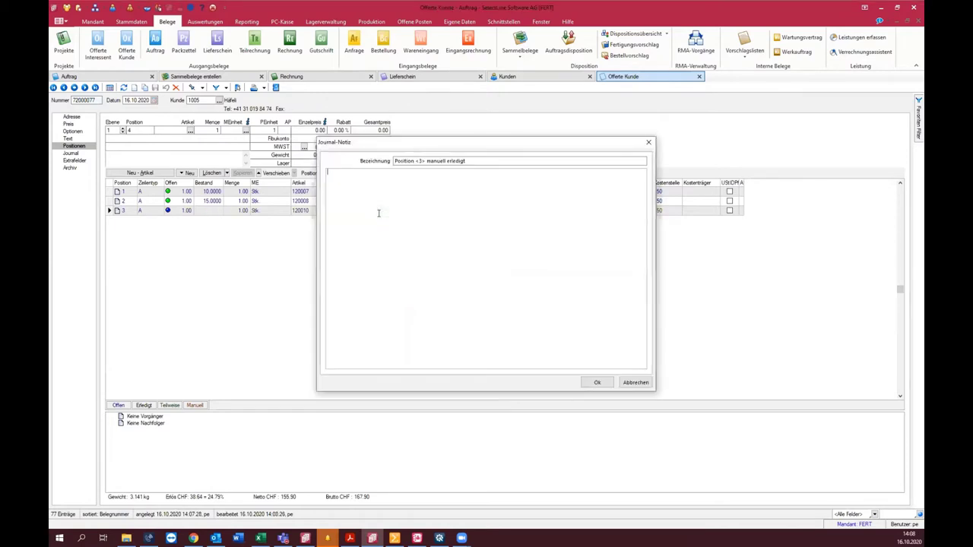
type("Kunde möchte den Artikel nicht.")
left_click(596, 382)
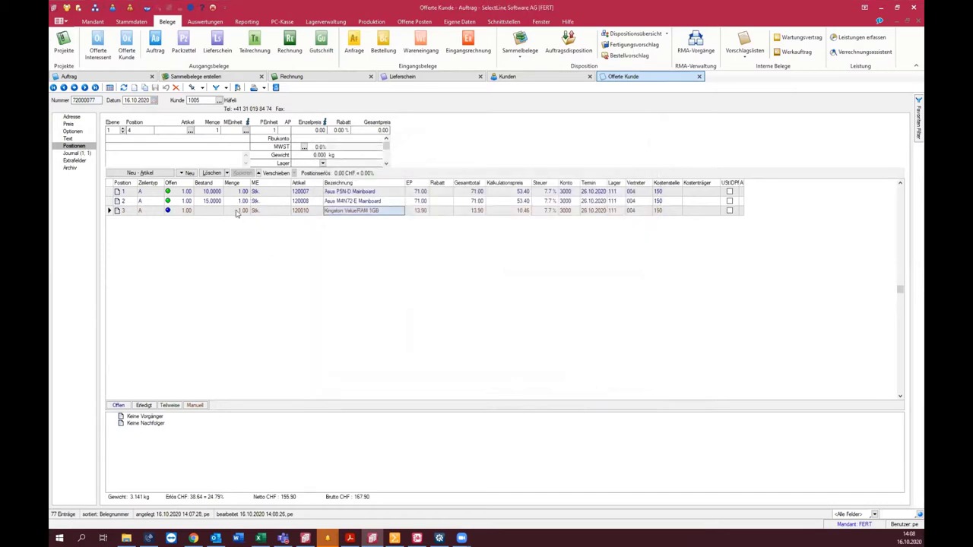
left_click(76, 152)
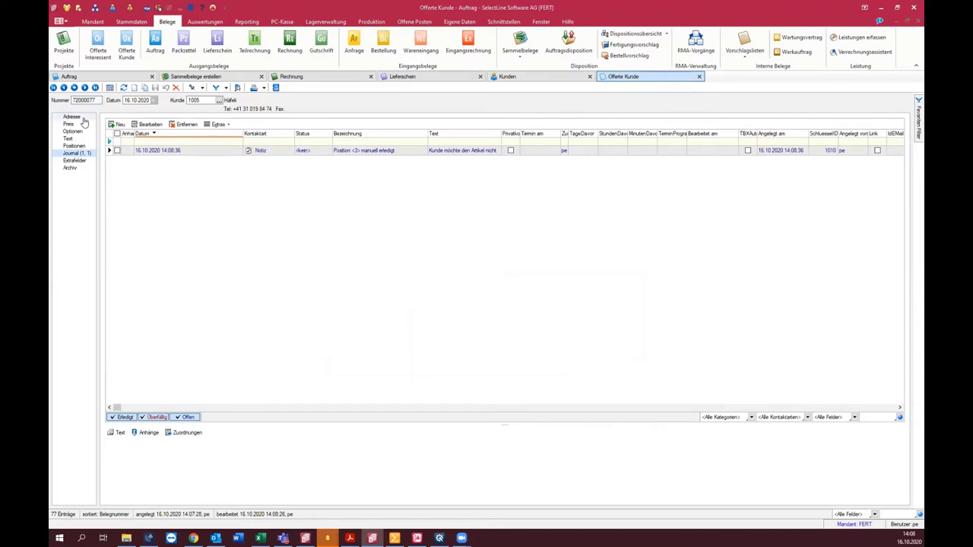
Step: Manually complete the whole quote with the journal-note reason 'Grund', then view its journal notes
left_click(73, 117)
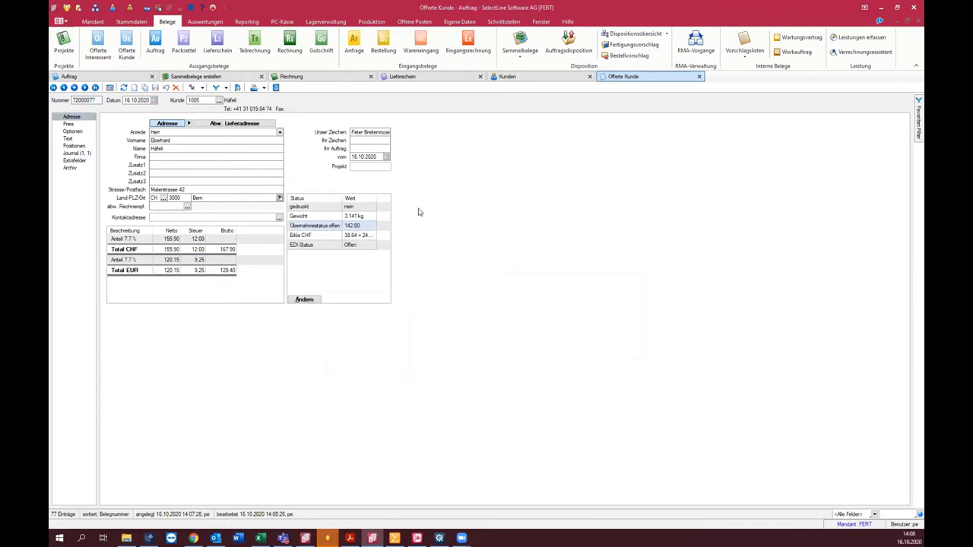
left_click(308, 299)
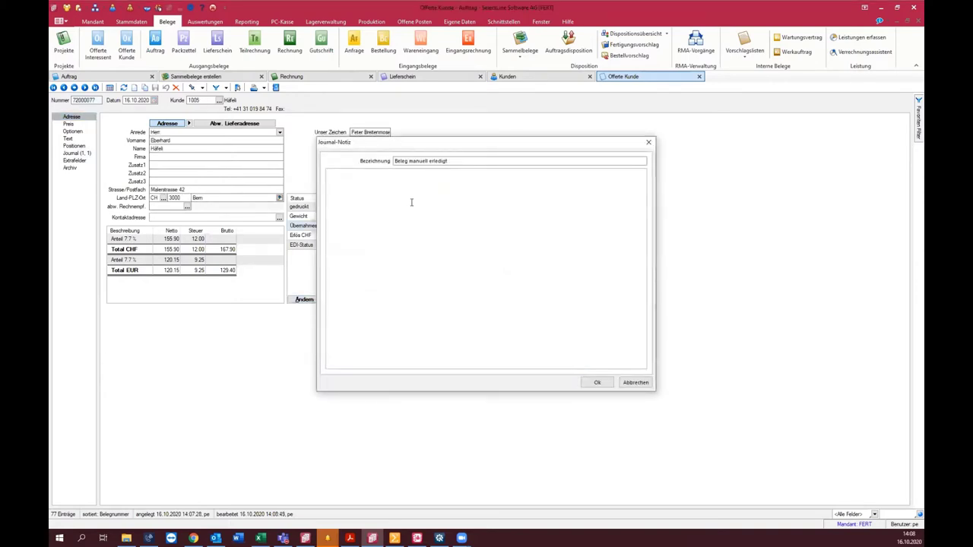
type("Grund")
left_click(597, 382)
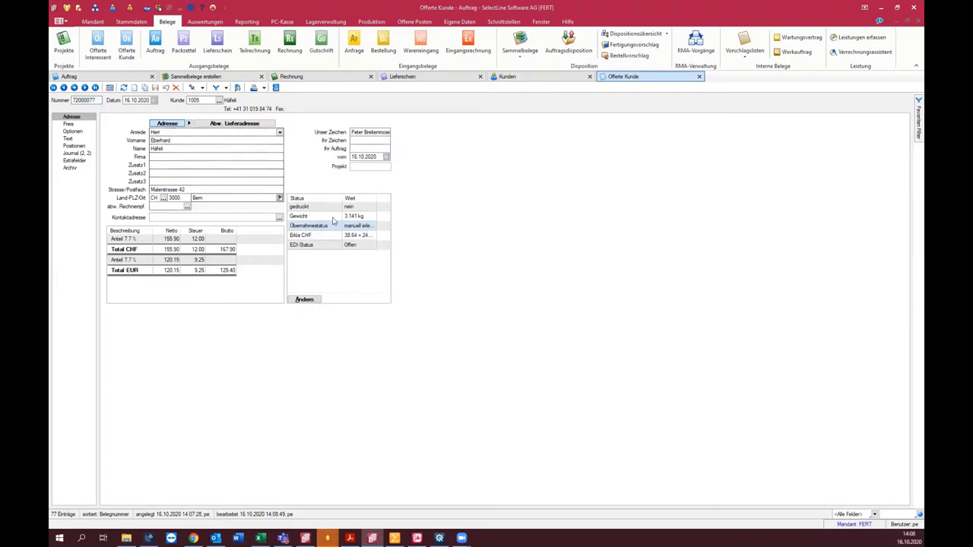
left_click(76, 154)
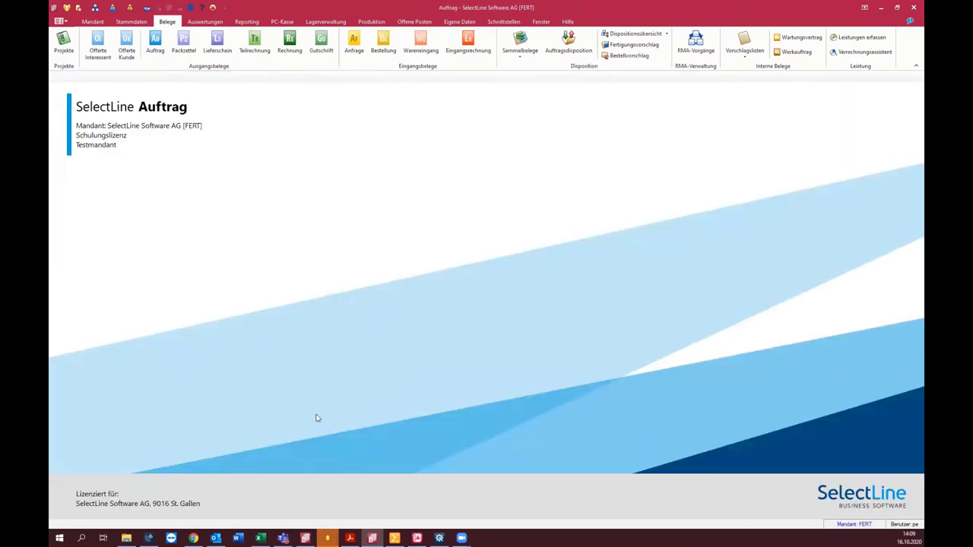
Step: Switch from SelectLine Auftrag over to the CRM application
left_click(418, 537)
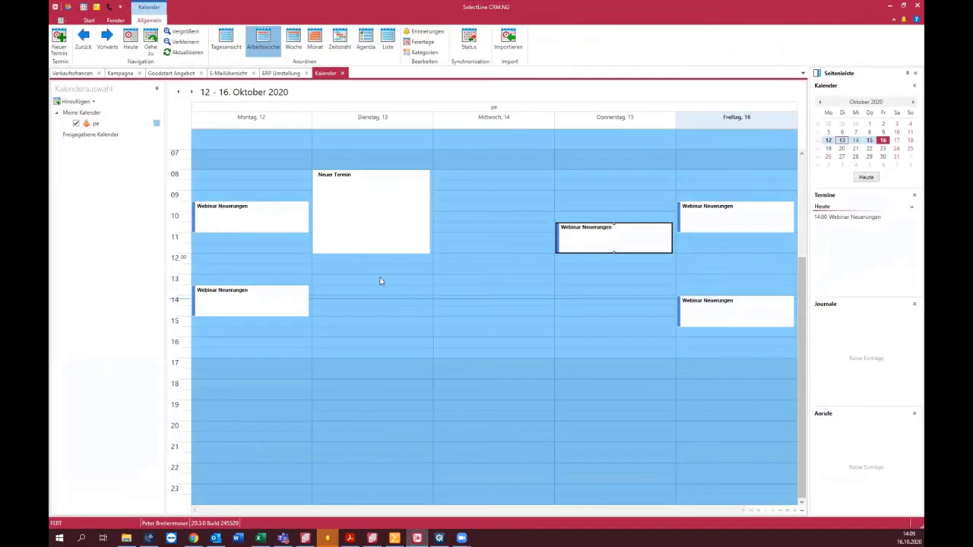
Step: Close the seven open tabs, including campaigns, e-mail overview and calendar, and list Verkaufschancen
left_click(98, 73)
left_click(96, 74)
left_click(85, 73)
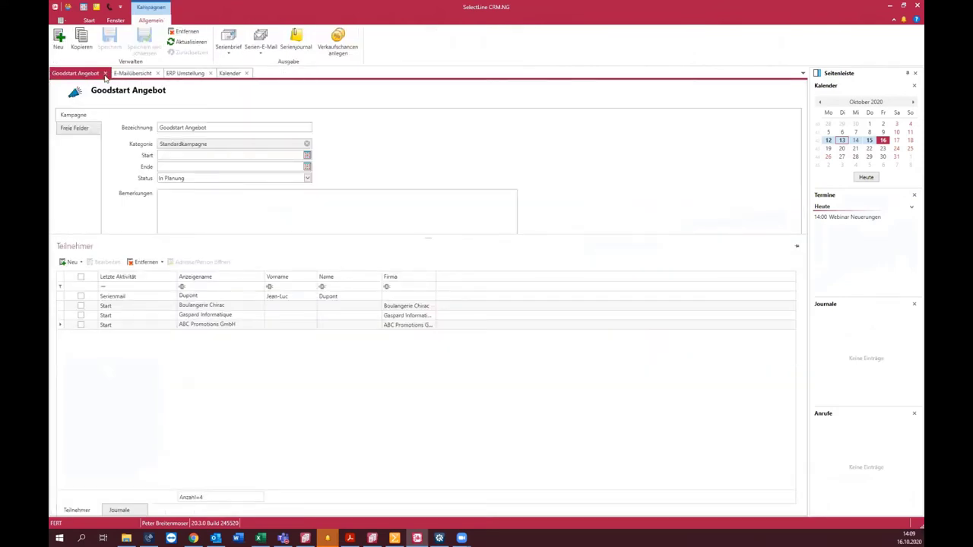
left_click(105, 73)
left_click(95, 73)
left_click(95, 73)
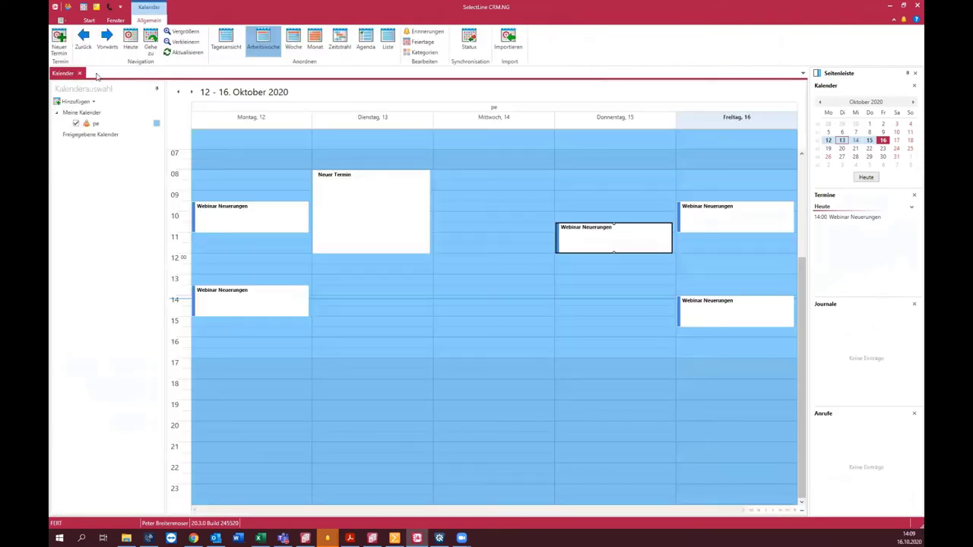
left_click(81, 74)
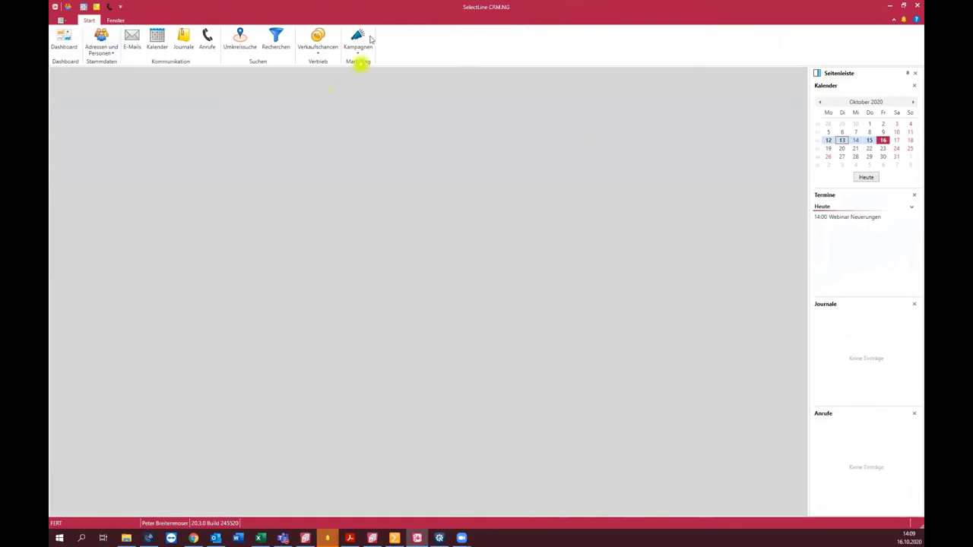
left_click(320, 38)
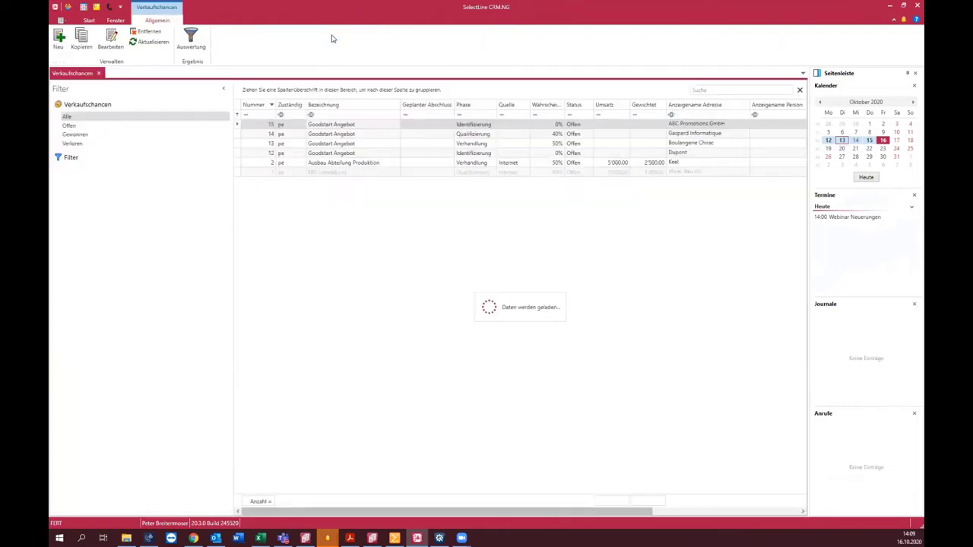
Step: Open the Ausbau Abteilung Produktion opportunity and leave its Quelle set to Internet
double_click(323, 165)
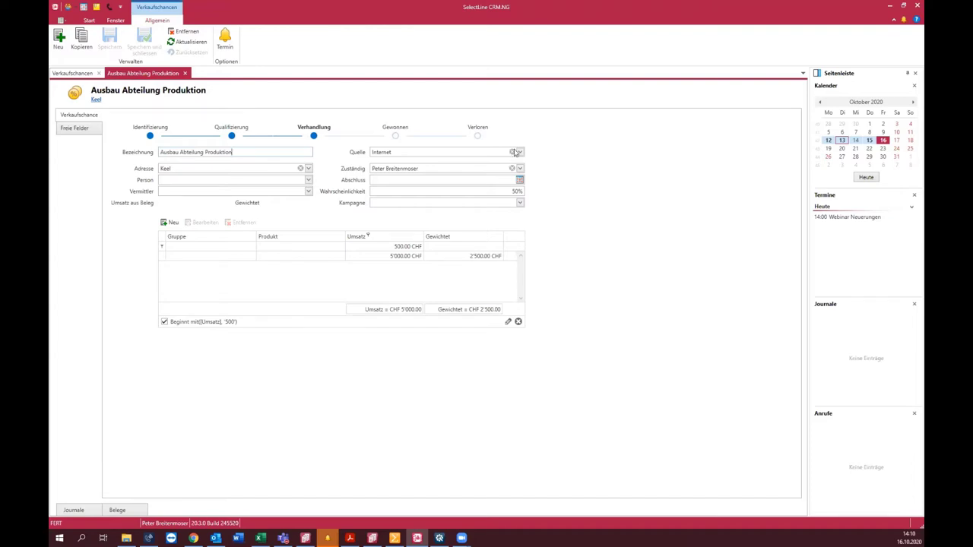
left_click(520, 152)
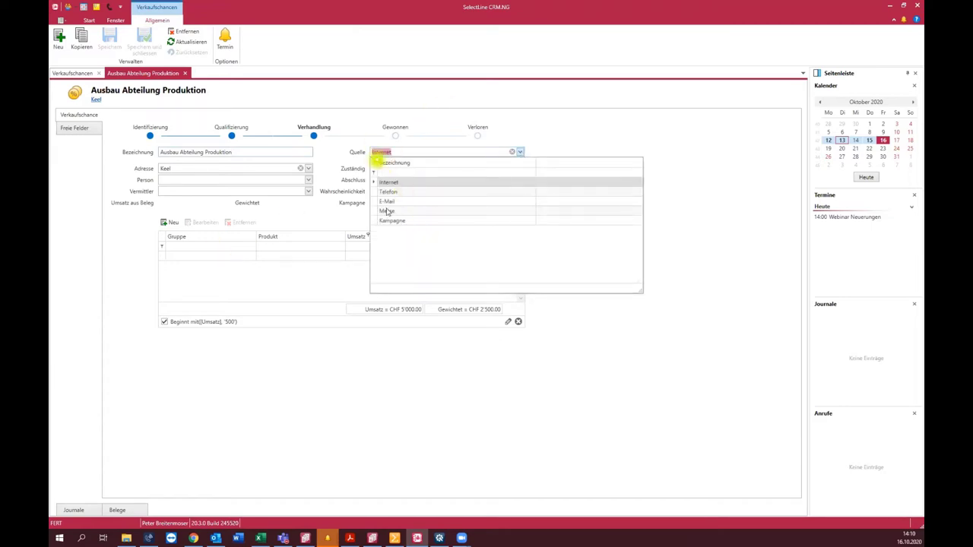
left_click(250, 173)
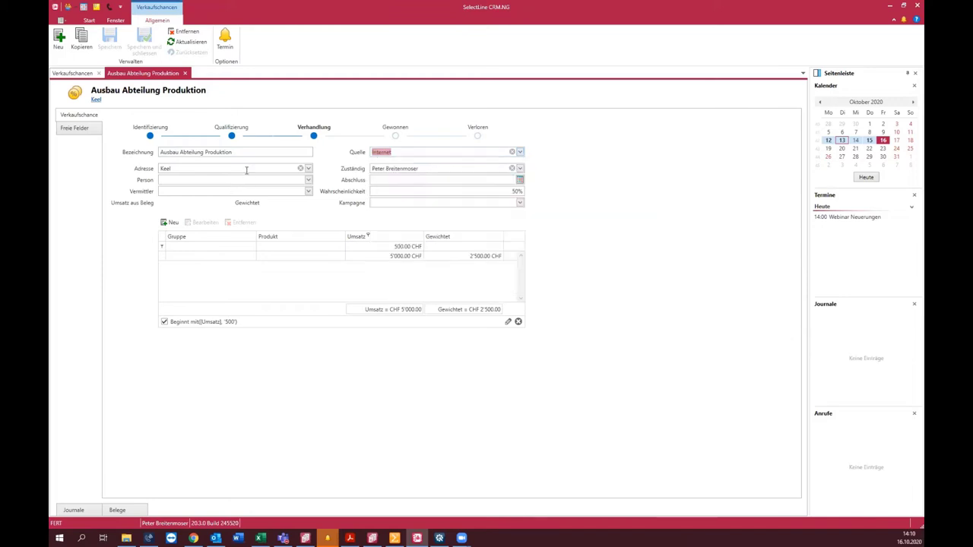
mouse_move(278, 167)
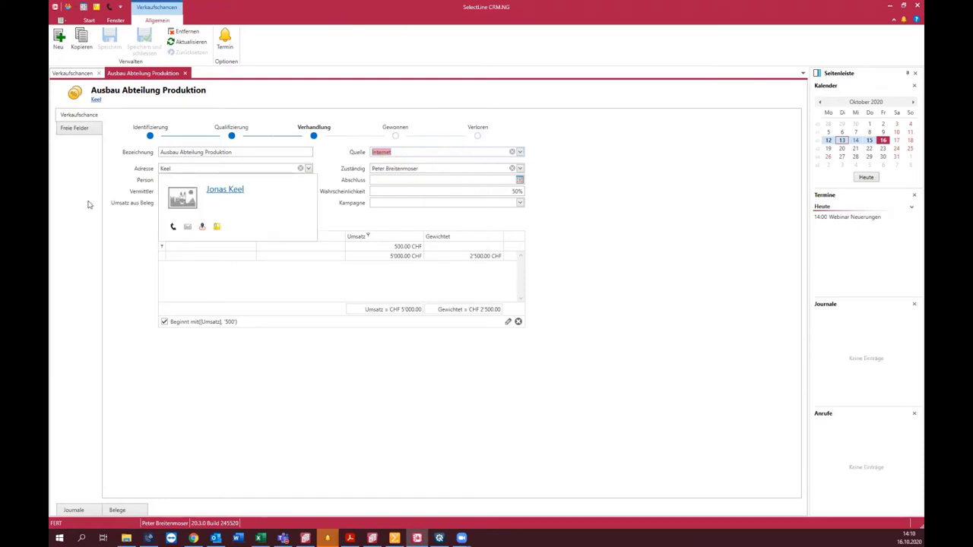
left_click(175, 180)
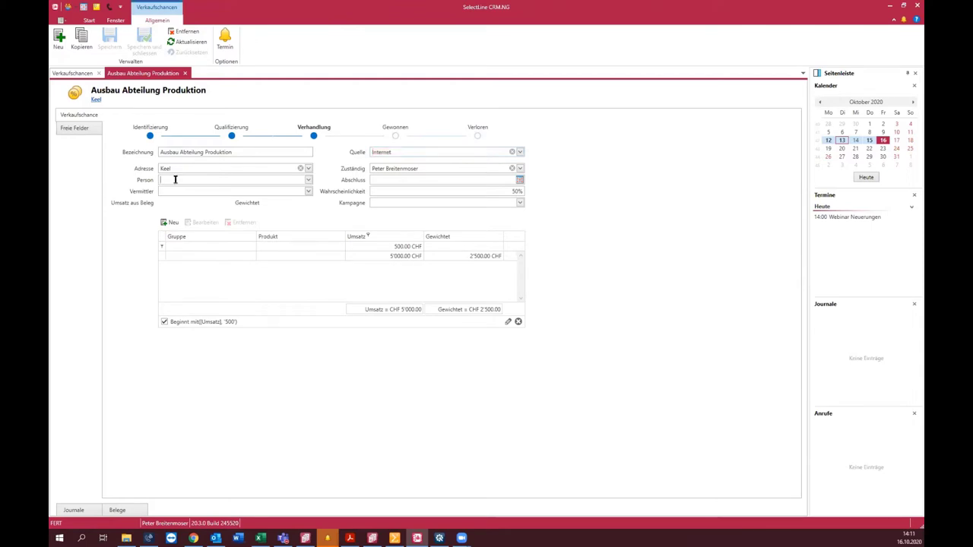
left_click(184, 191)
left_click(506, 192)
left_click(383, 307)
Step: Move the opportunity back to Qualifizierung, then mark it Gewonnen with a chosen reason
left_click(233, 137)
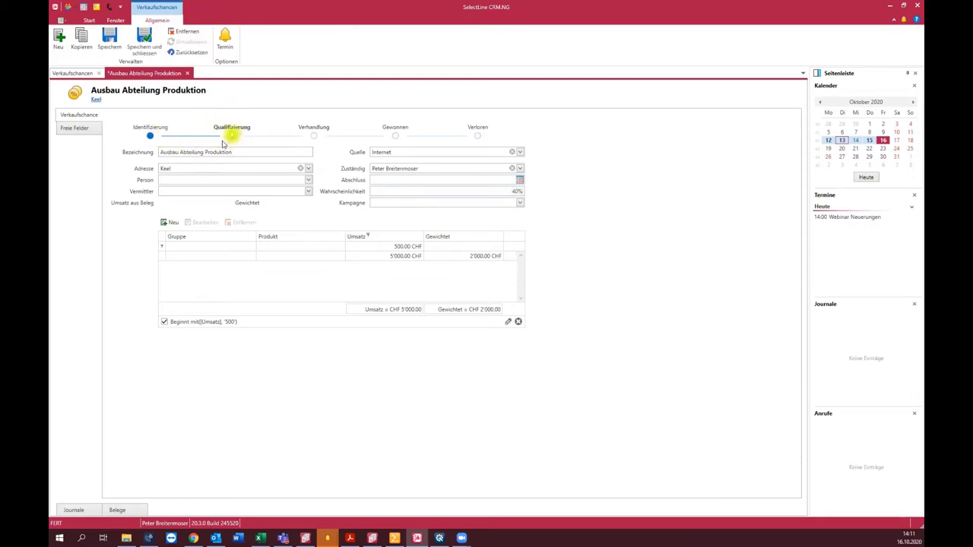
left_click(513, 193)
left_click(393, 138)
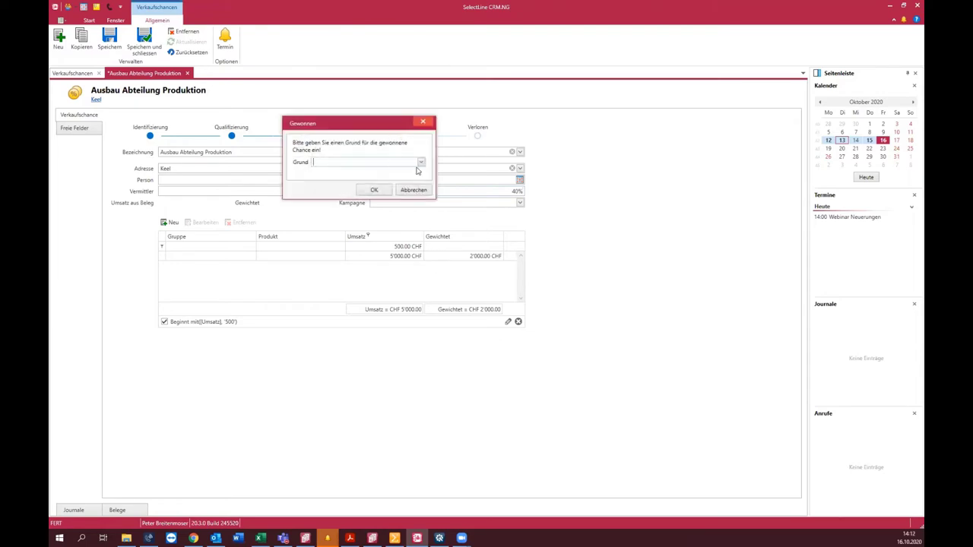
left_click(420, 164)
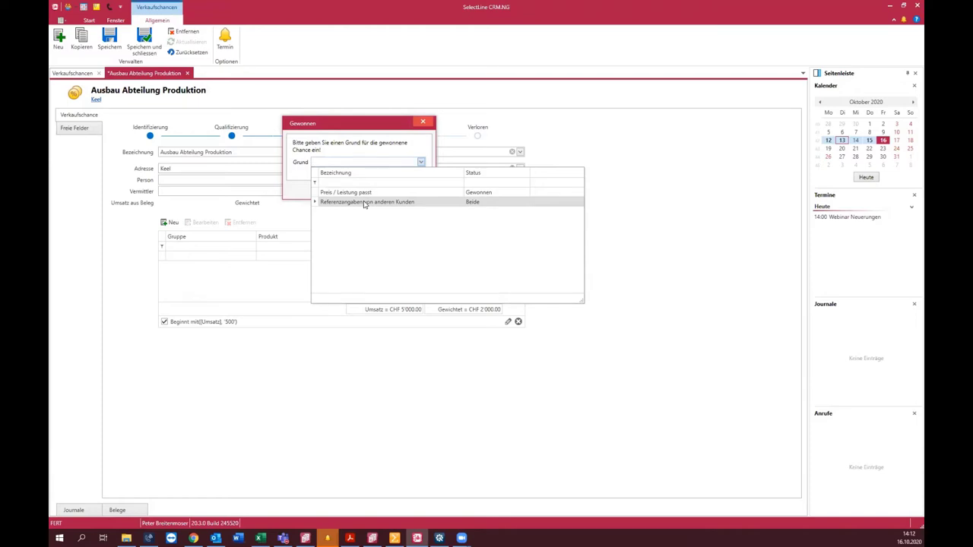
left_click(422, 123)
left_click(421, 124)
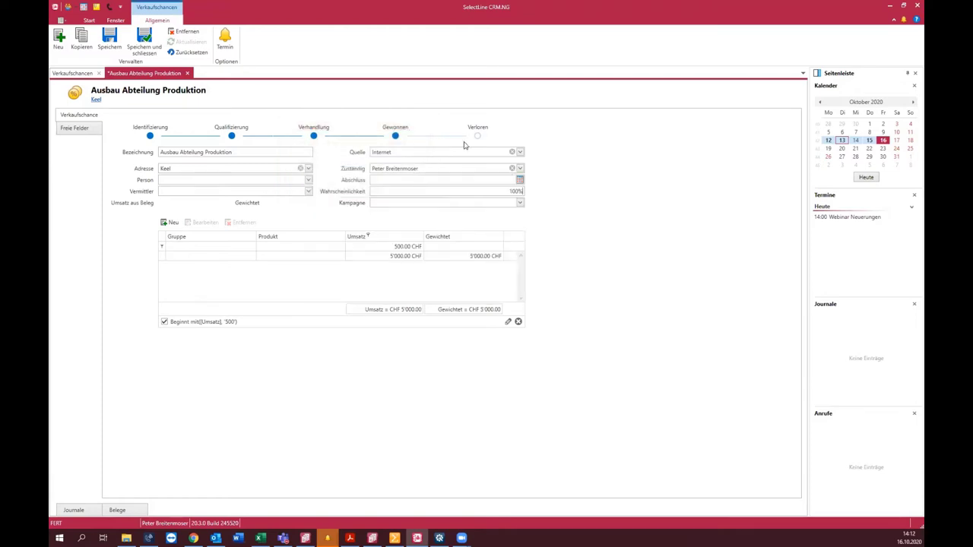
Step: Mark the opportunity Verloren, cancelling the lost-reason prompt without picking a reason
left_click(477, 135)
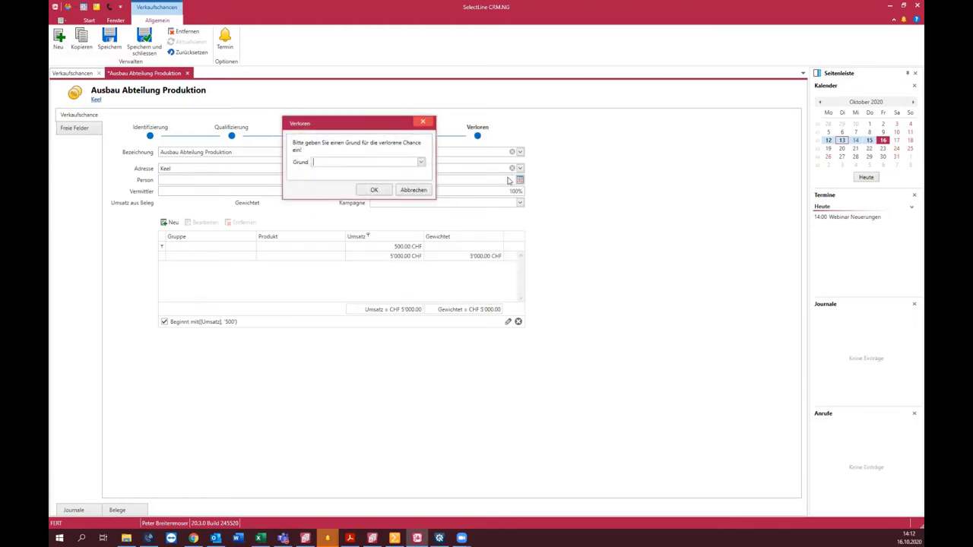
left_click(421, 162)
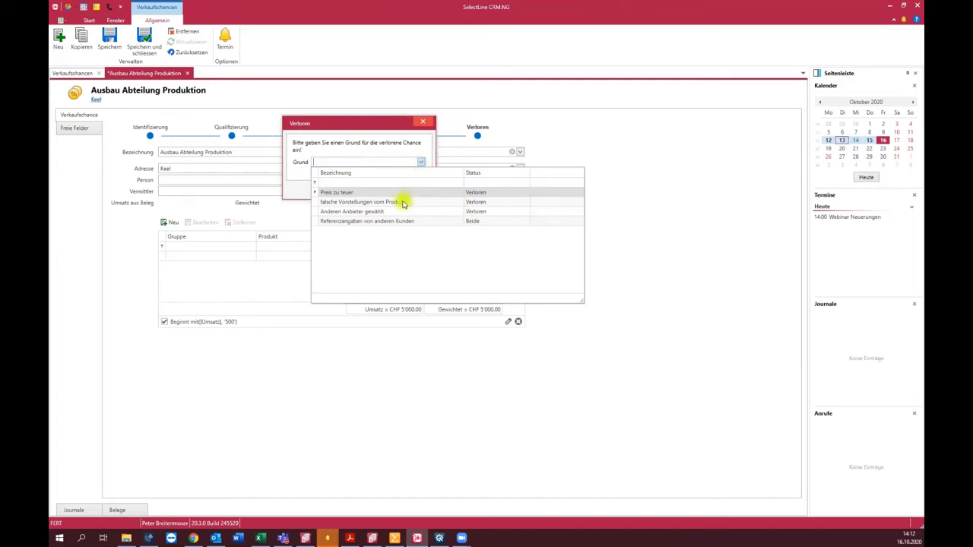
left_click(380, 160)
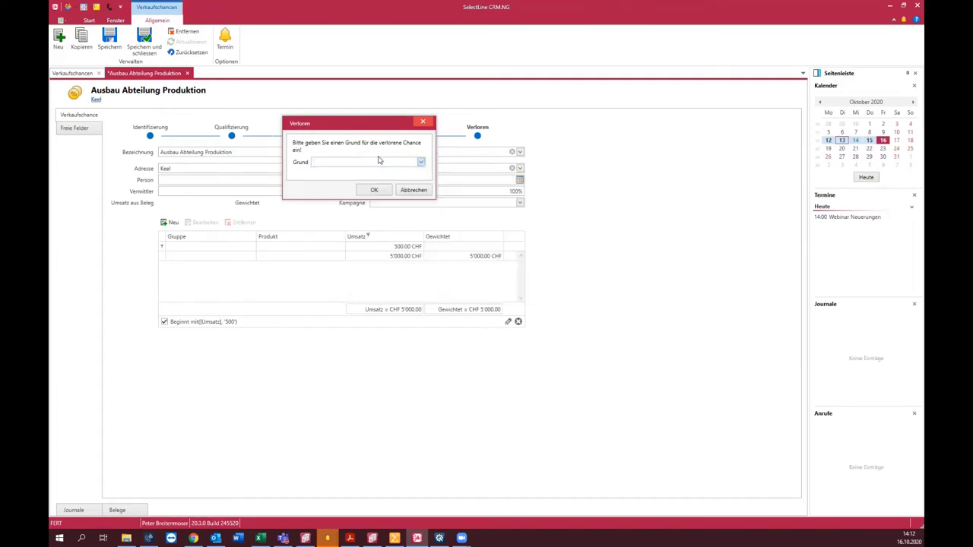
left_click(414, 190)
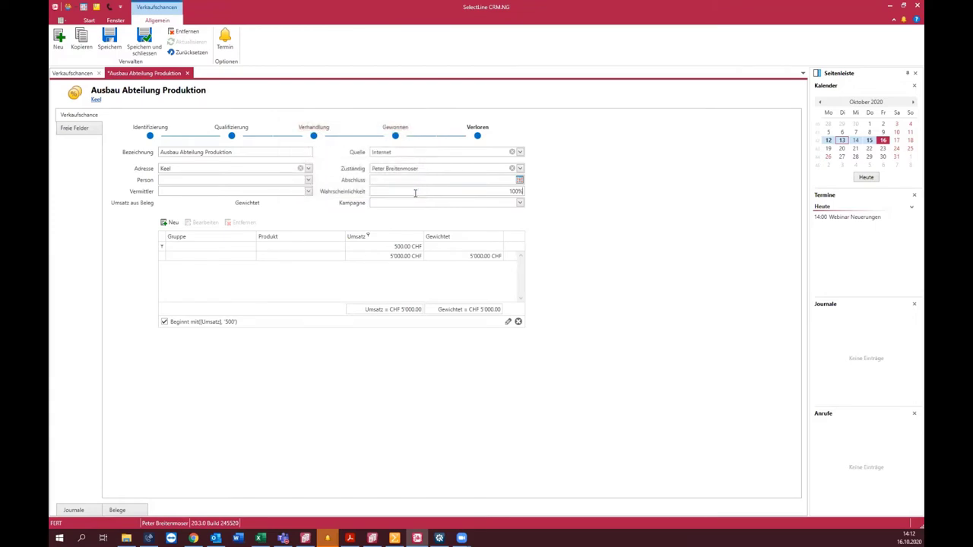
Step: Open the Stammdaten page, view the opportunity Quellen list, and close it with Abbrechen
left_click(61, 21)
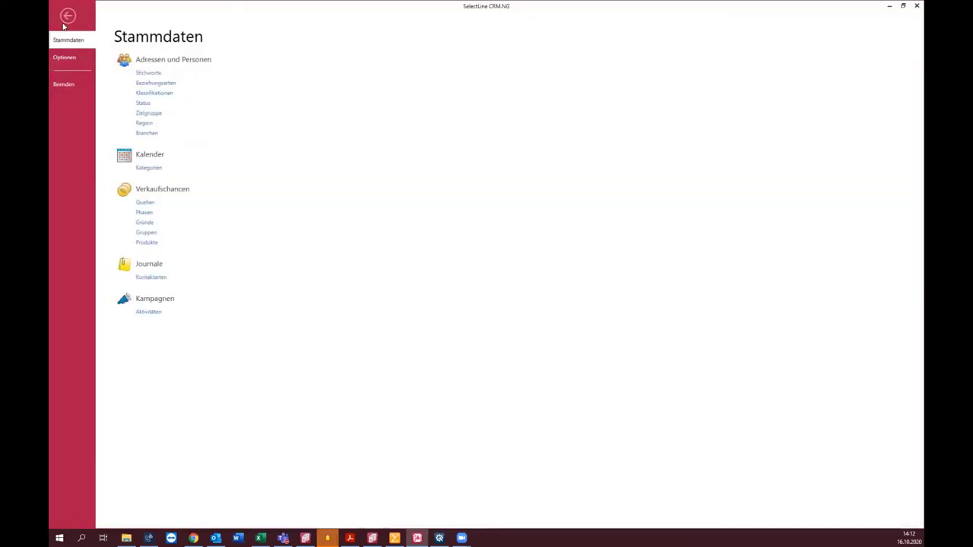
left_click(148, 204)
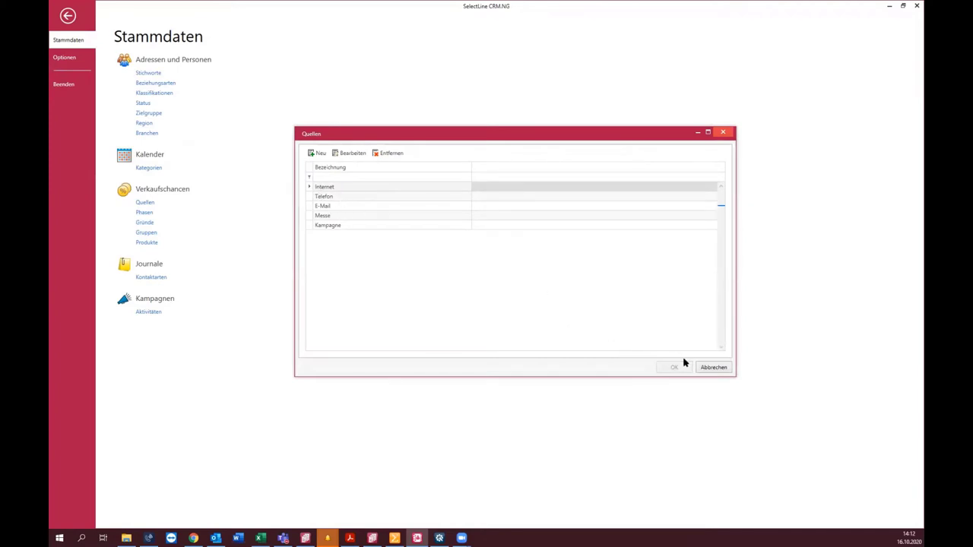
left_click(713, 367)
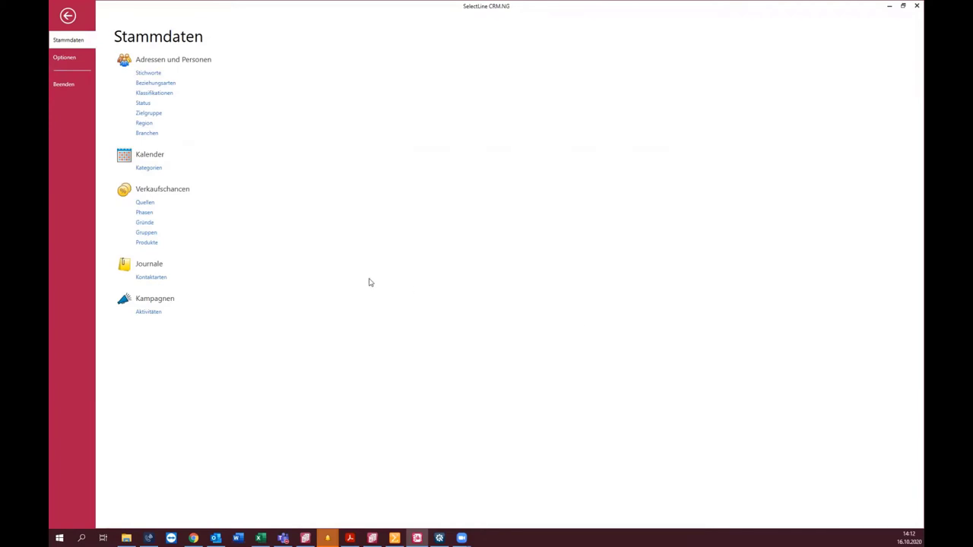
Step: Review the five Phasen, checking Gewonnen's status and 100%, and confirm Verhandlung at 50%
left_click(145, 213)
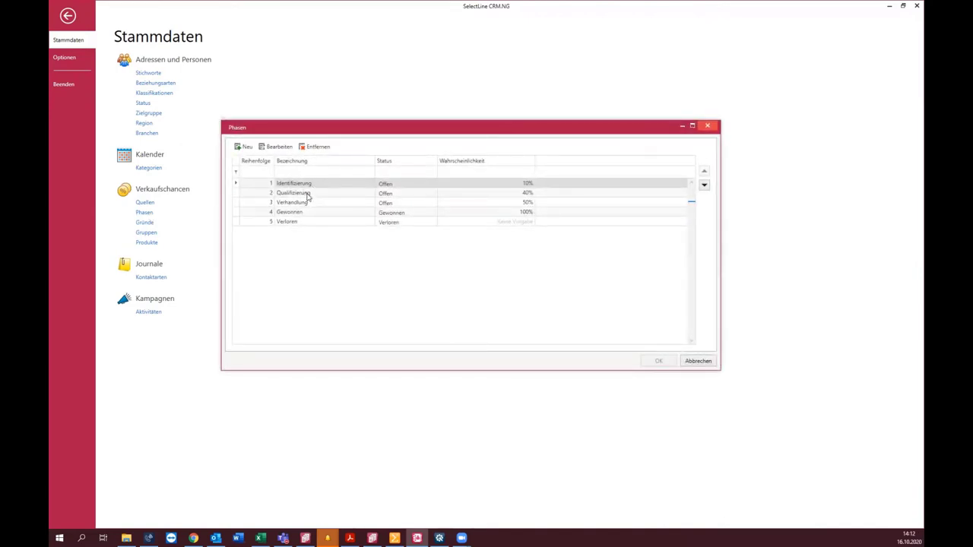
left_click(396, 201)
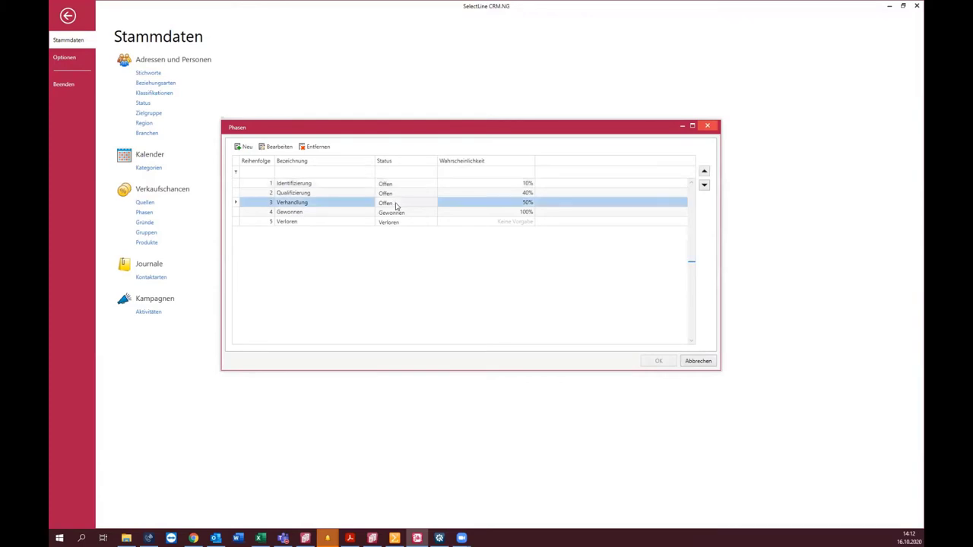
left_click(408, 214)
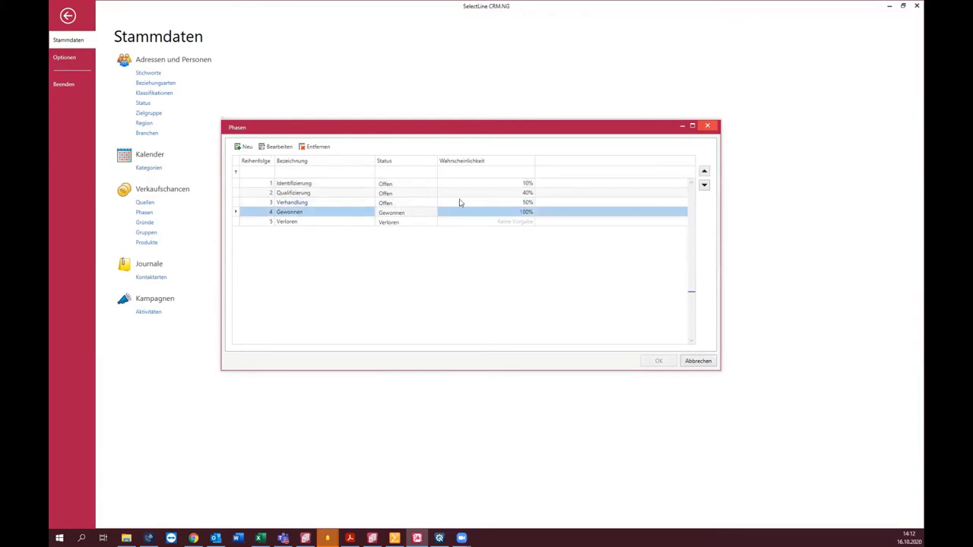
left_click(432, 213)
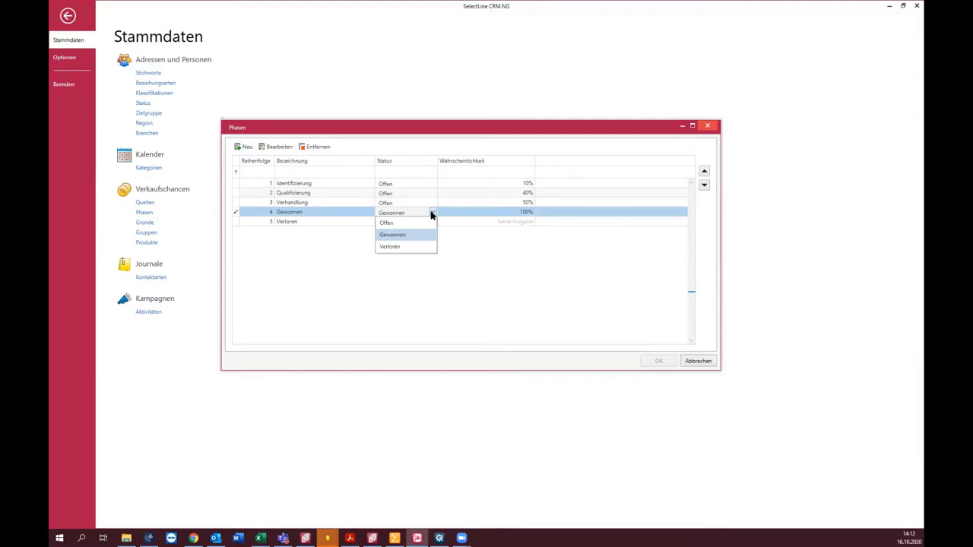
left_click(431, 215)
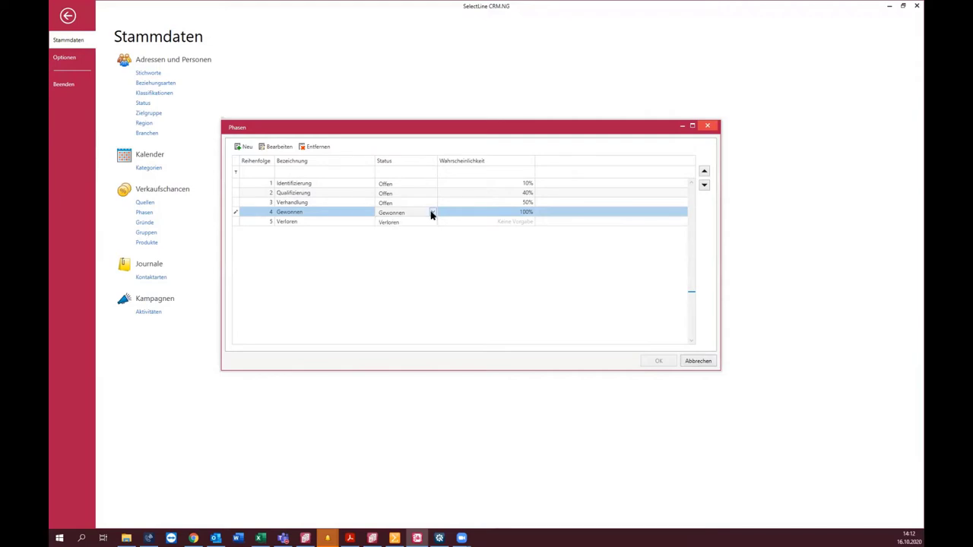
left_click(519, 216)
left_click(526, 202)
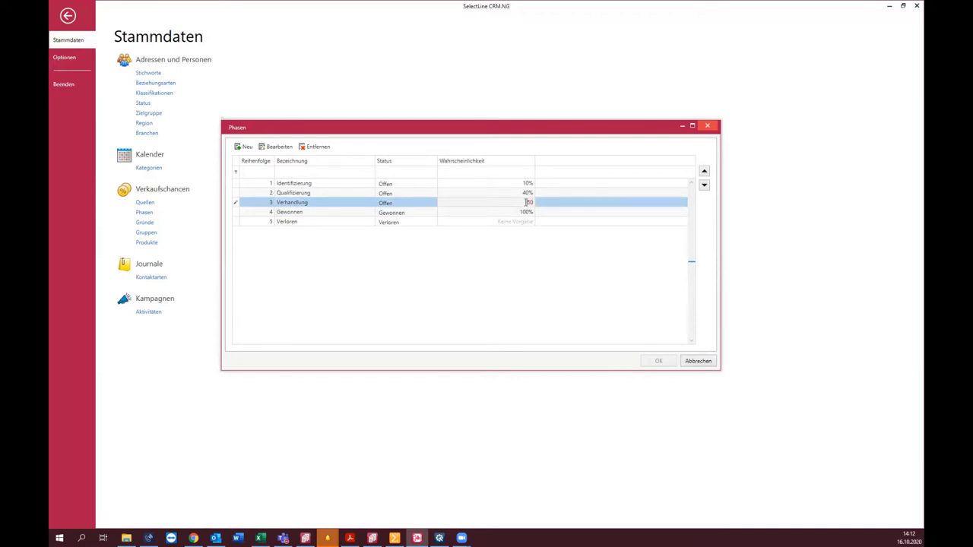
key("Return")
left_click(713, 126)
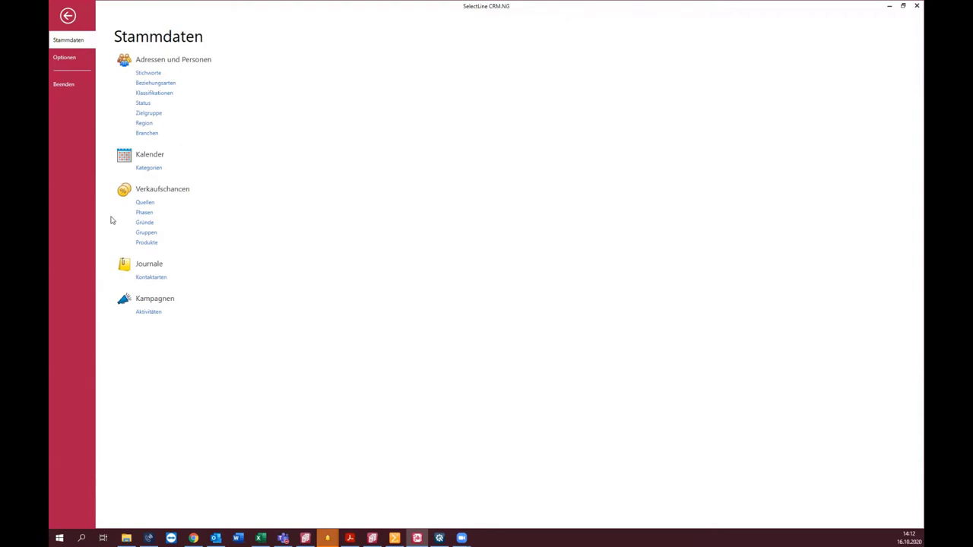
Step: Open the Gründe list and check that Preis zu teuer has status Verloren
left_click(146, 224)
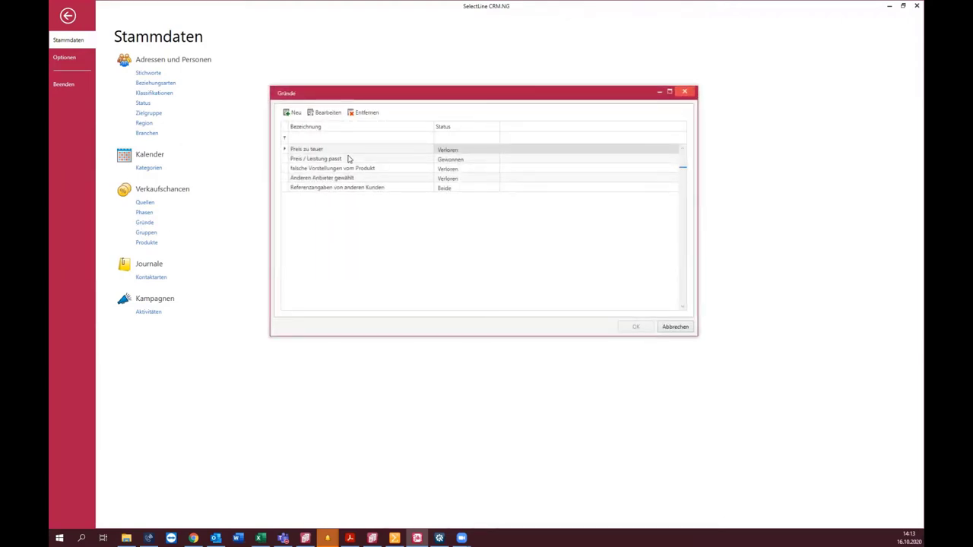
left_click(478, 148)
left_click(479, 149)
left_click(478, 149)
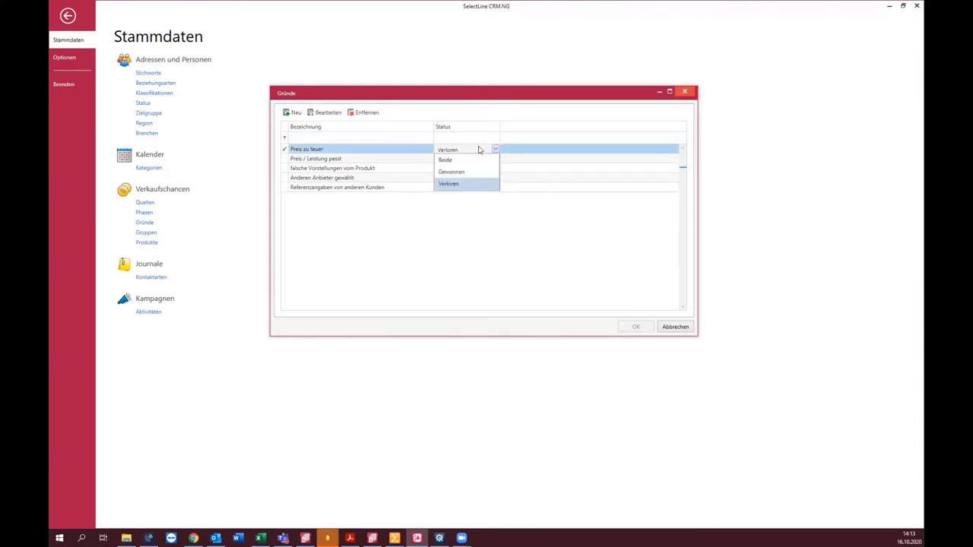
left_click(479, 149)
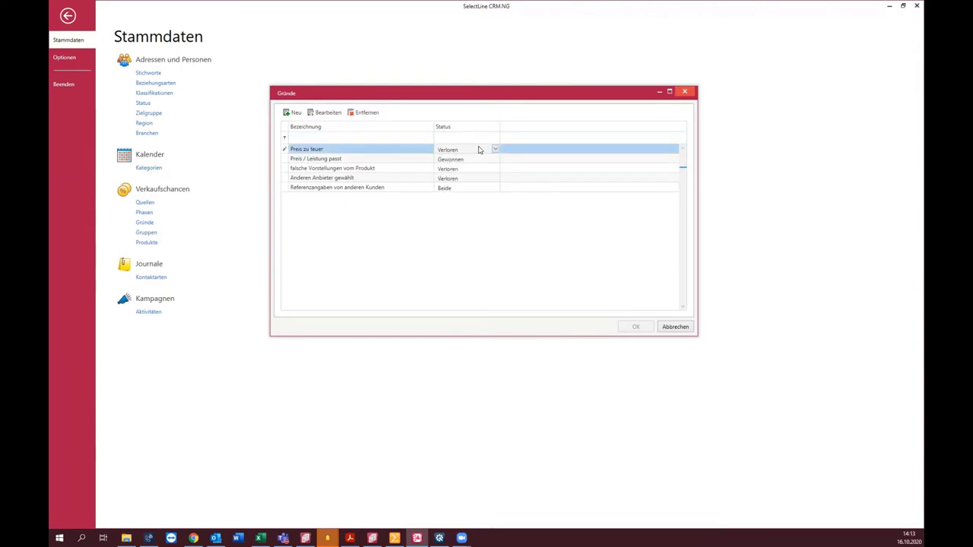
left_click(479, 150)
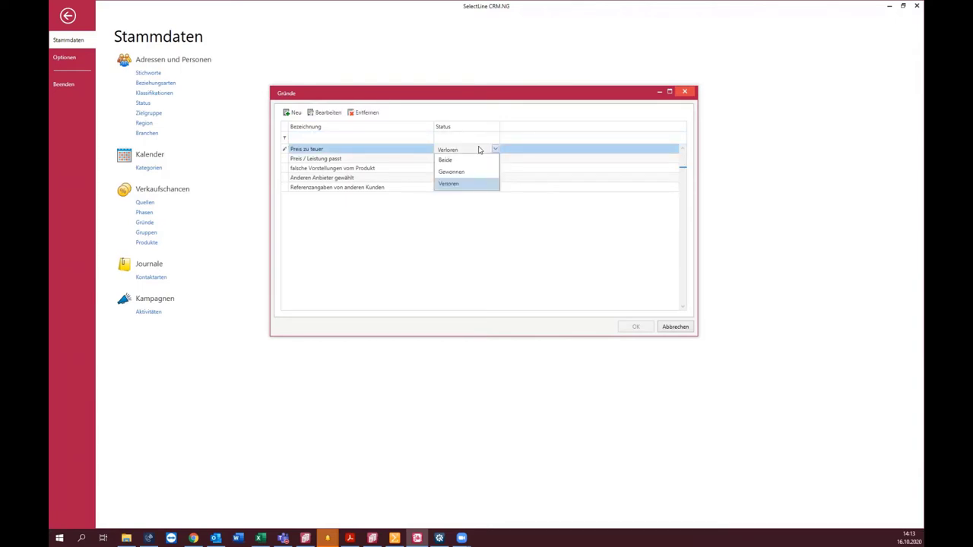
left_click(479, 150)
Step: Check Referenzangaben von anderen Kunden's Beide status, close Gründe unsaved, and return to the opportunity
left_click(392, 191)
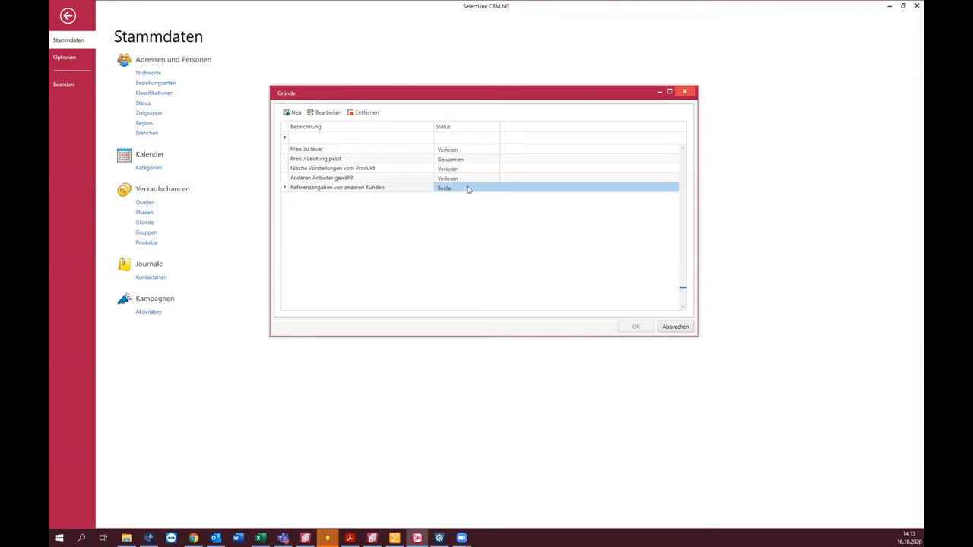
left_click(468, 189)
left_click(469, 190)
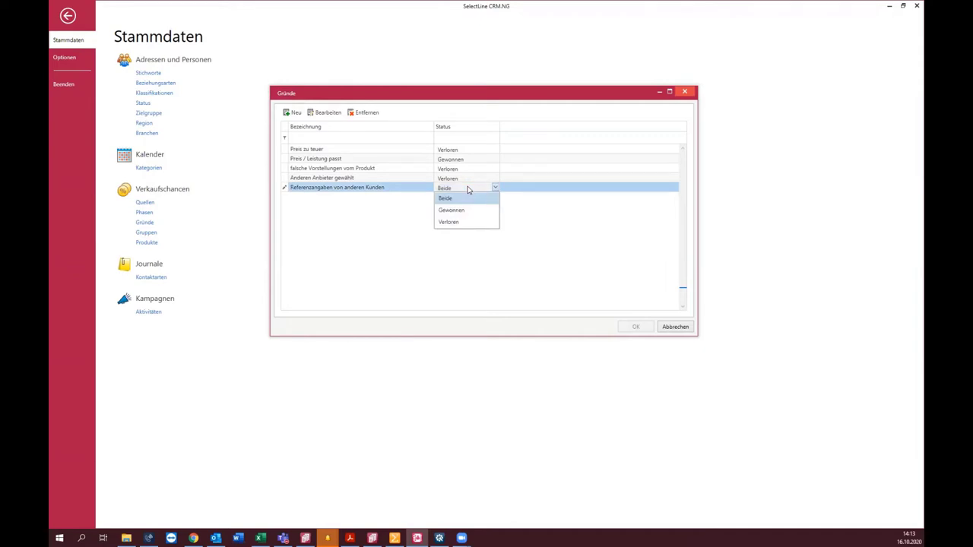
left_click(681, 329)
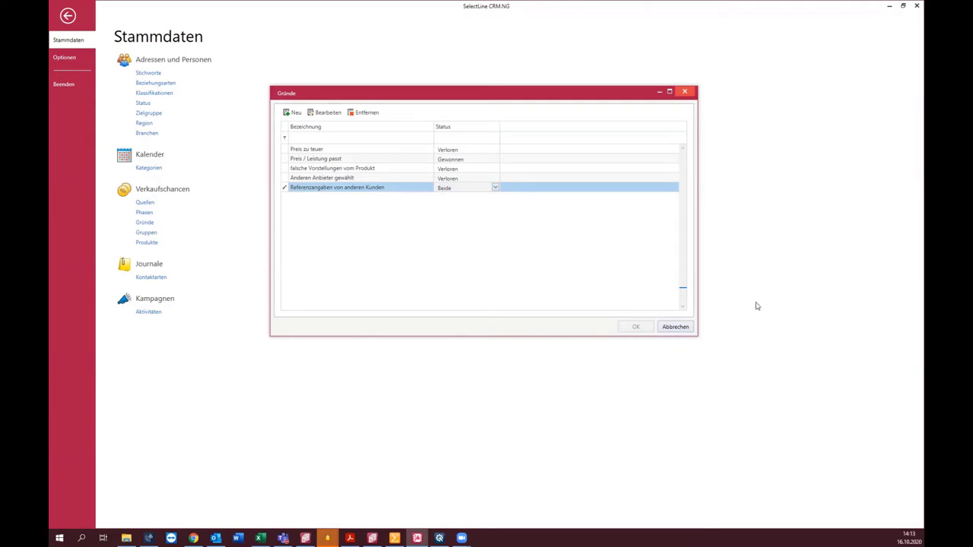
left_click(680, 332)
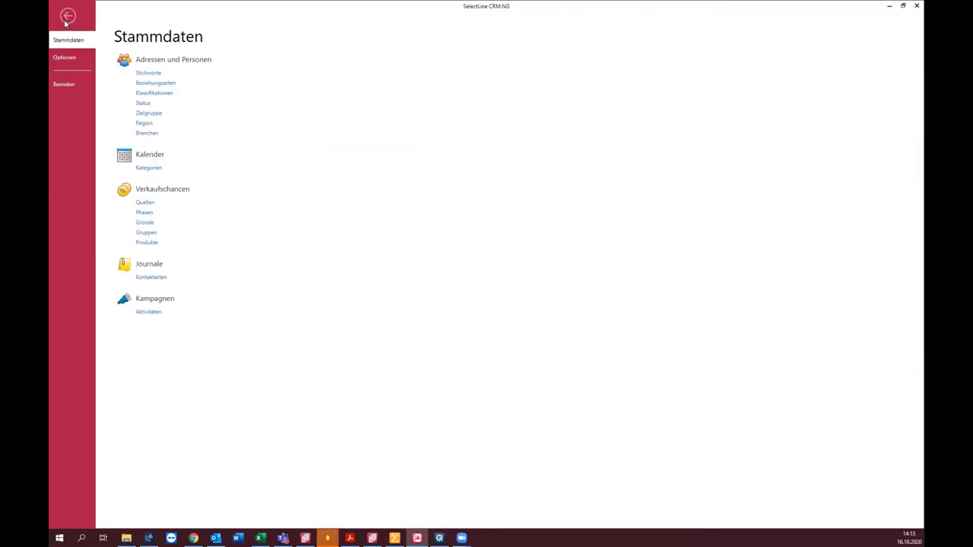
left_click(66, 15)
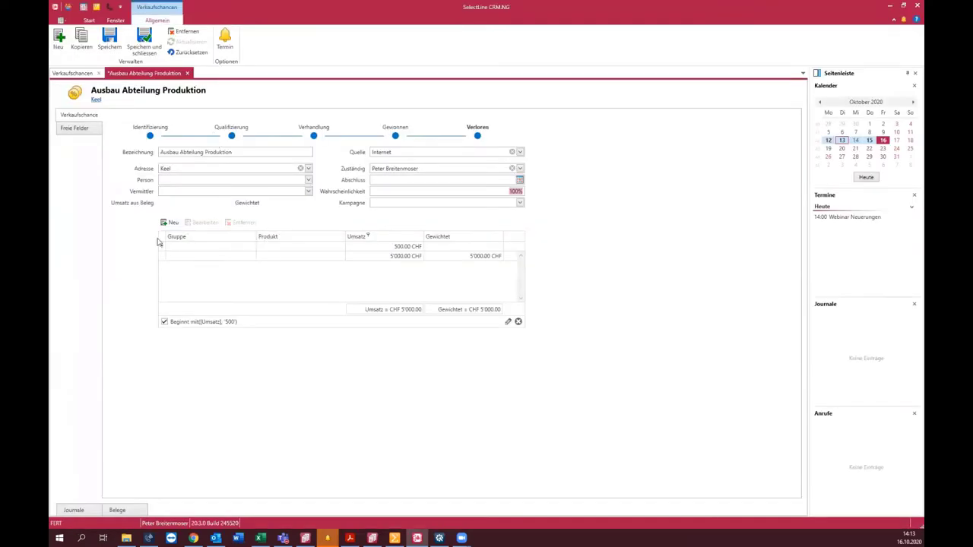
Step: Inspect the 5'000.00 CHF revenue line and its Gruppe lookup, closing the lookup unchanged
left_click(396, 257)
left_click(396, 257)
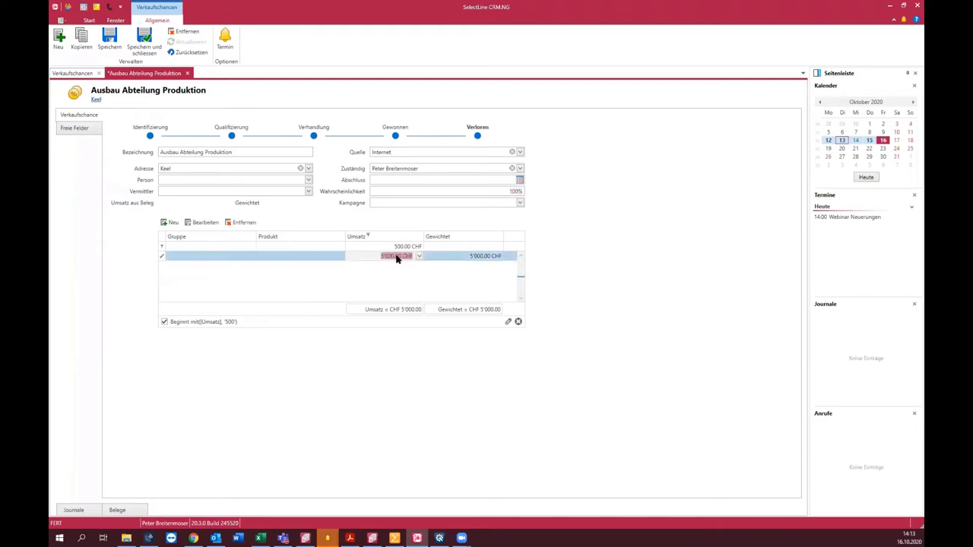
left_click(210, 258)
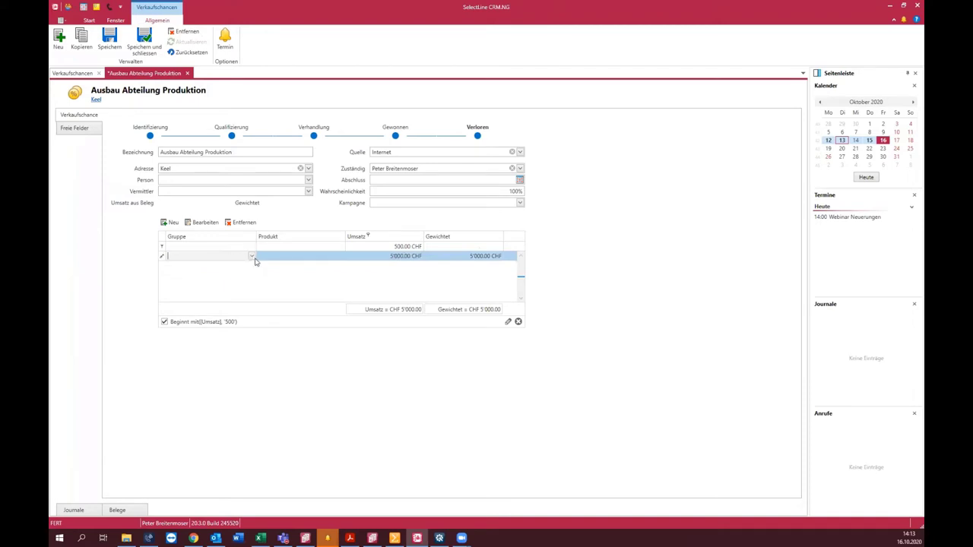
left_click(250, 257)
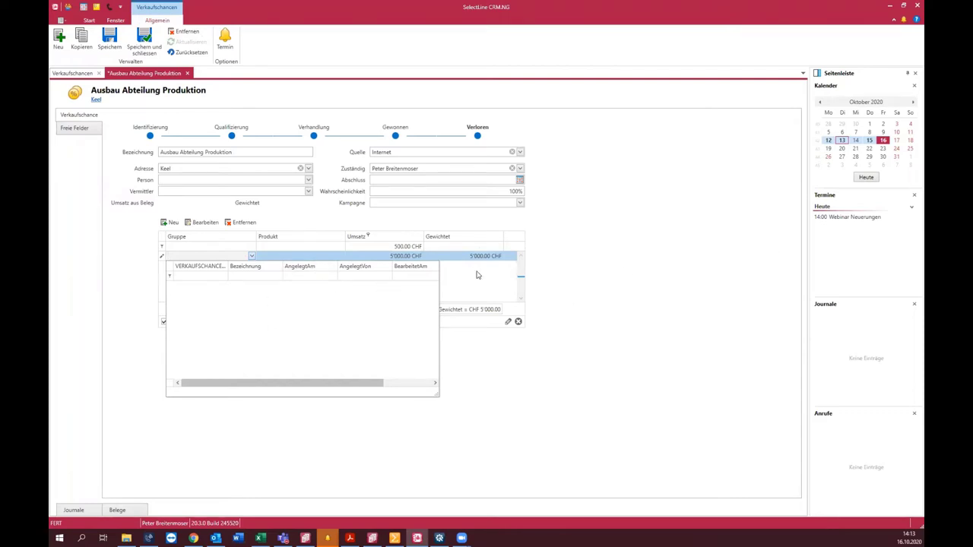
left_click(666, 346)
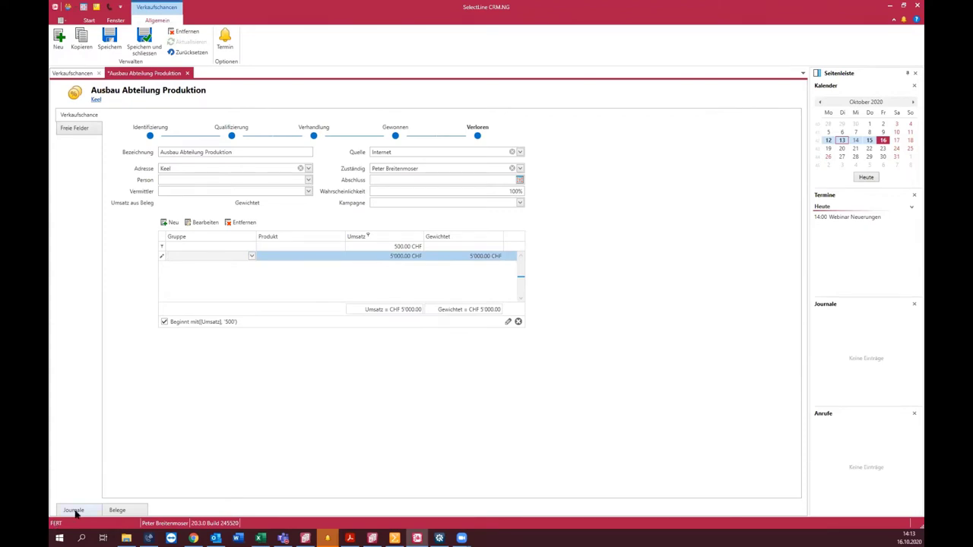
Step: Look through the Journale and Belege tabs, then save the opportunity
left_click(74, 510)
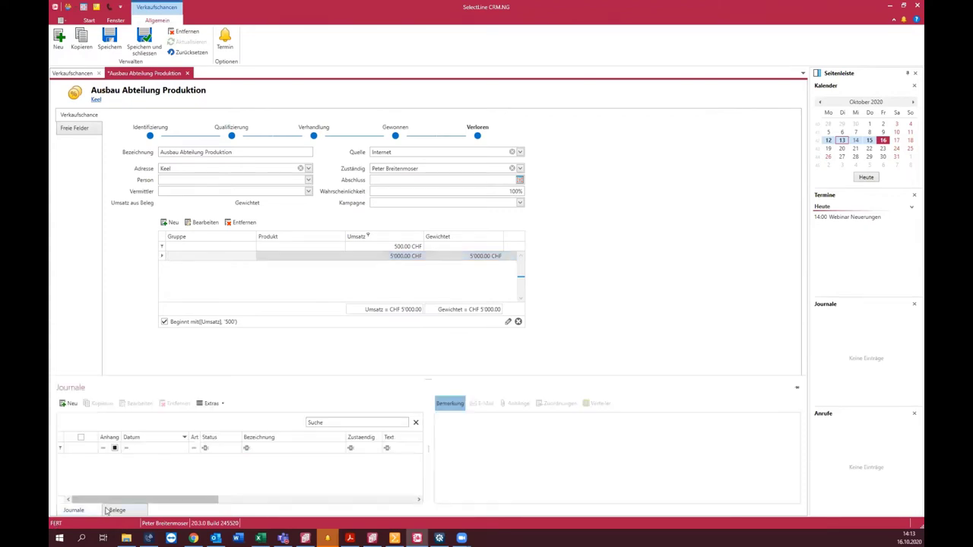
left_click(110, 510)
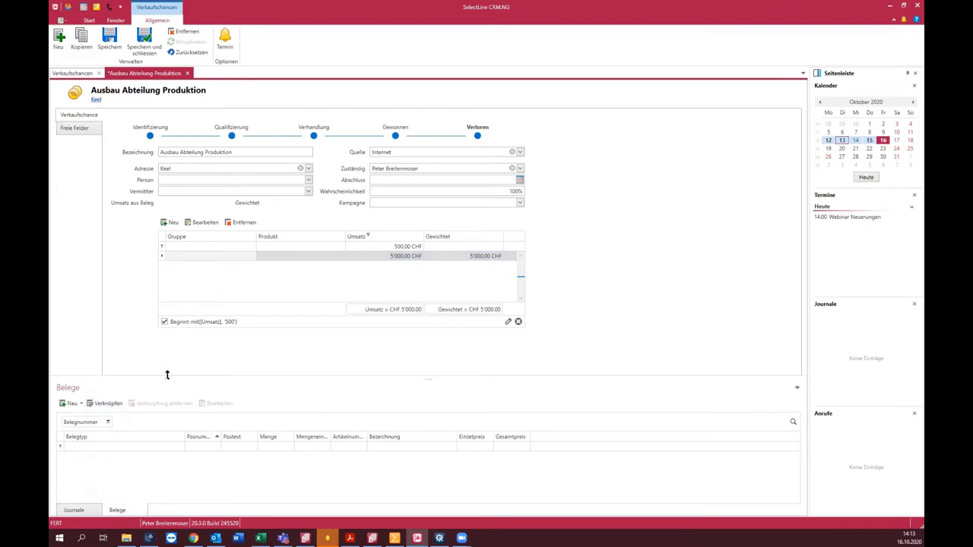
left_click(109, 41)
Step: Open the ERP Umstellung opportunity and its linked Offerte Interessent quote in Auftrag
left_click(90, 75)
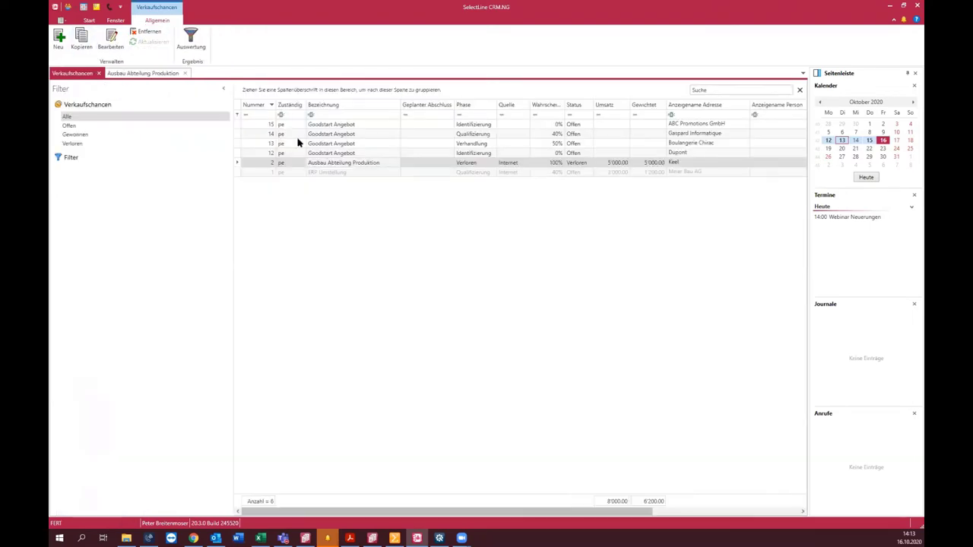
double_click(340, 175)
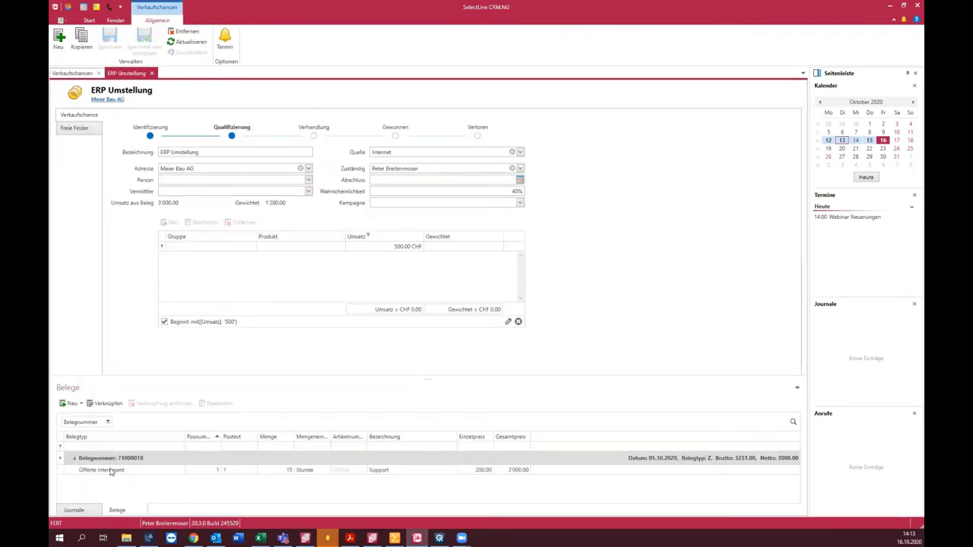
left_click(110, 470)
double_click(110, 470)
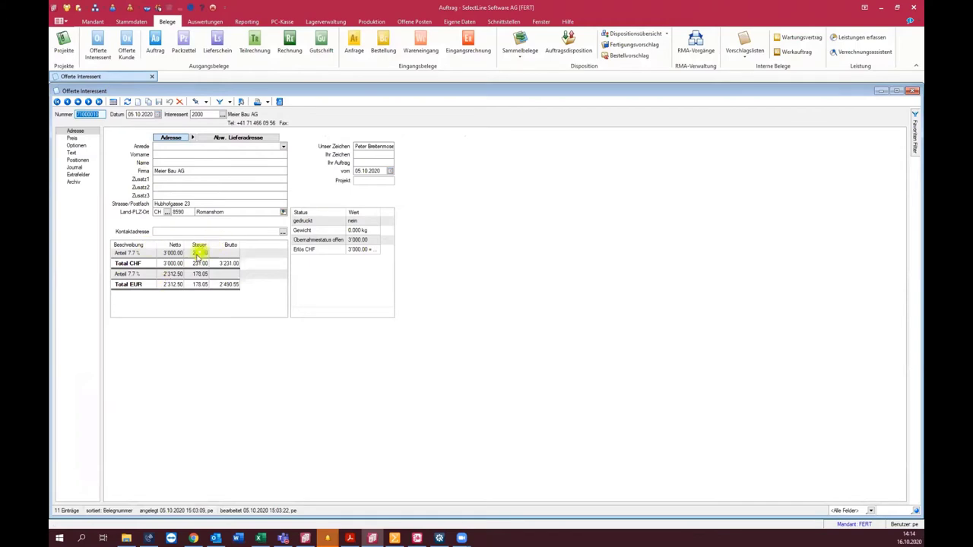
Step: Look over the quote's positions, address and extra-functions menu, then return to the CRM.NG opportunity
left_click(76, 160)
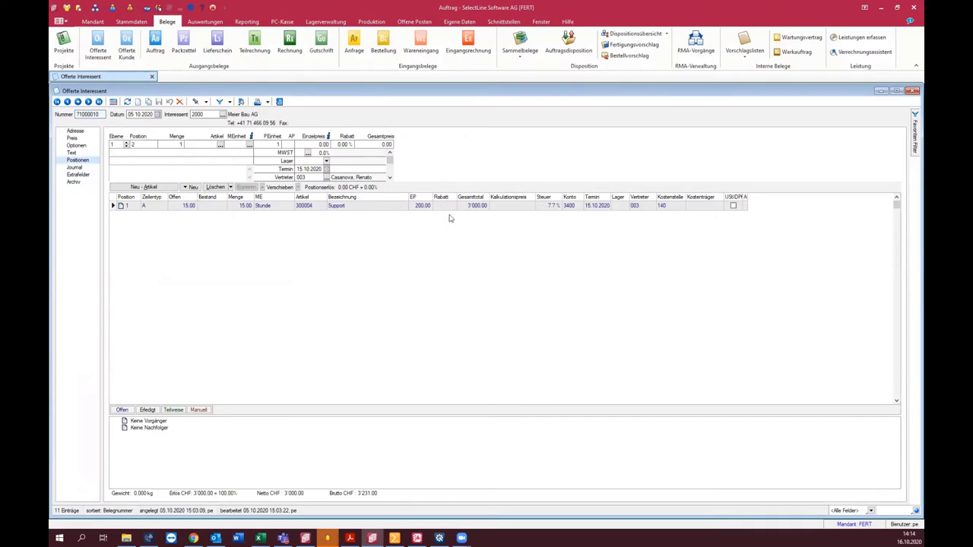
left_click(74, 132)
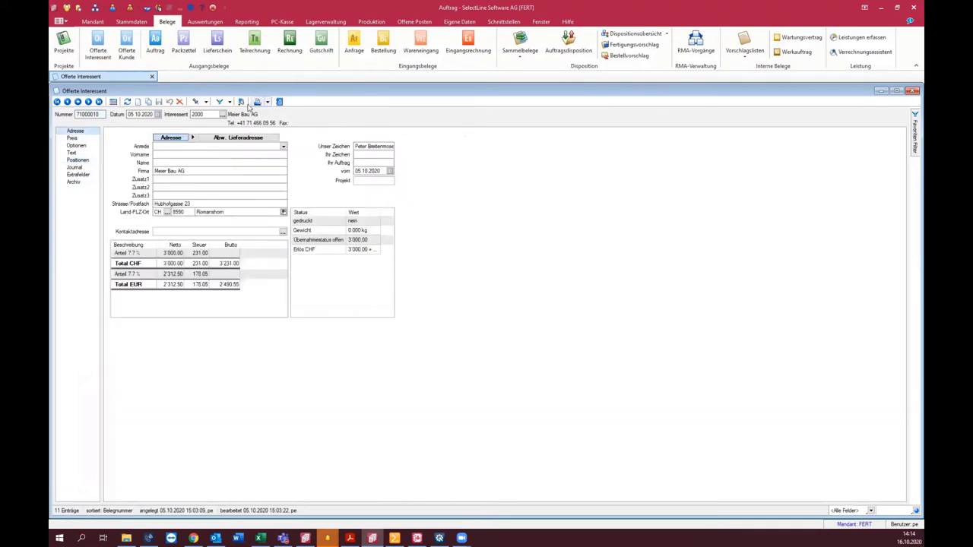
left_click(242, 103)
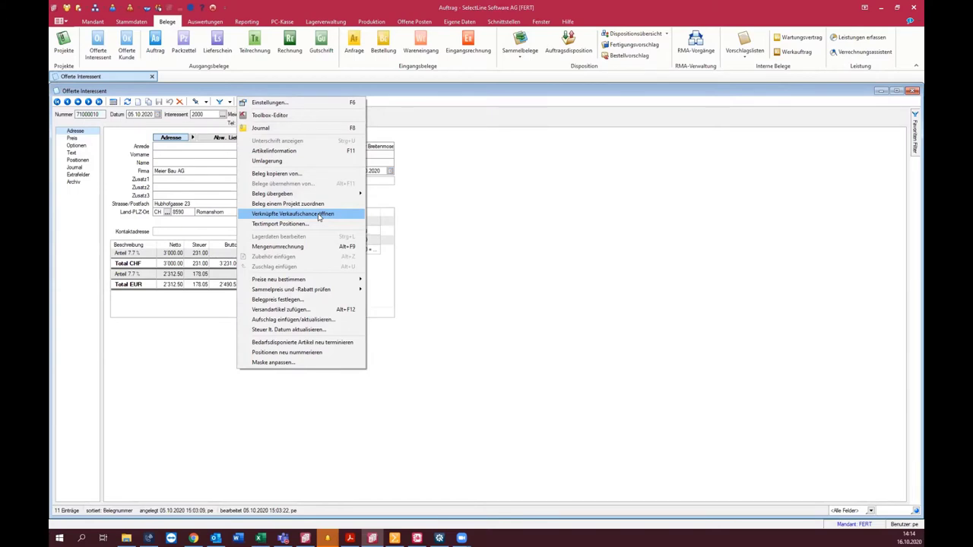
left_click(522, 306)
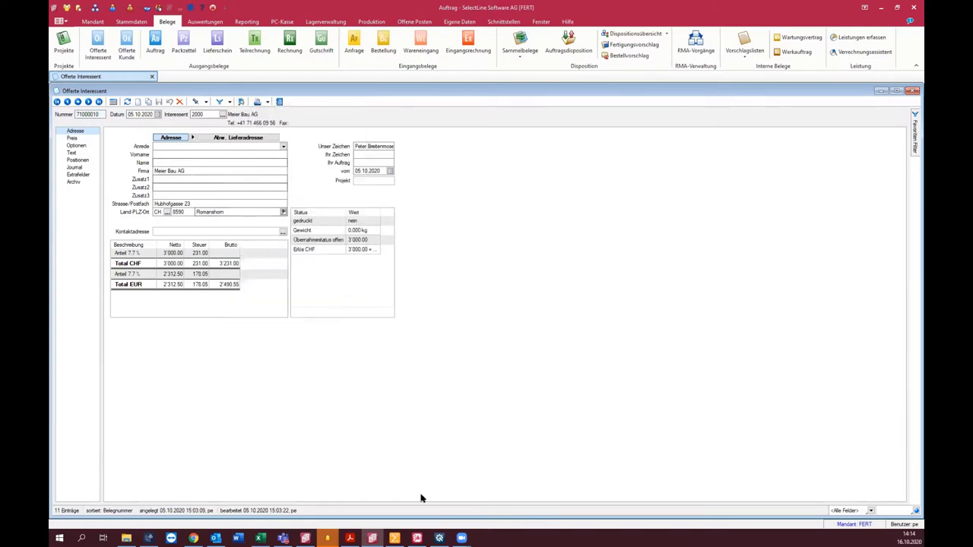
left_click(416, 538)
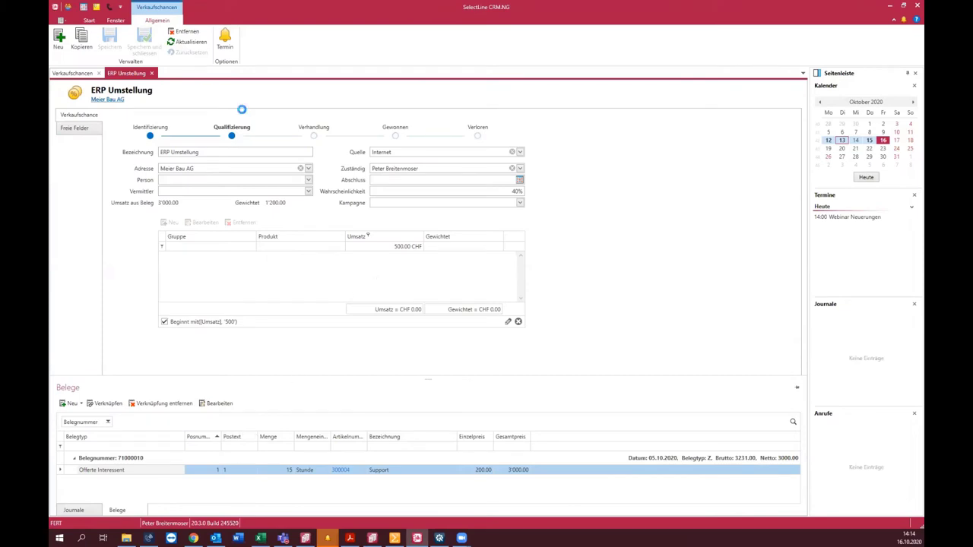
Step: Filter the opportunity's revenue lines to 500 and open the Kampagnen Auswertung
left_click(409, 246)
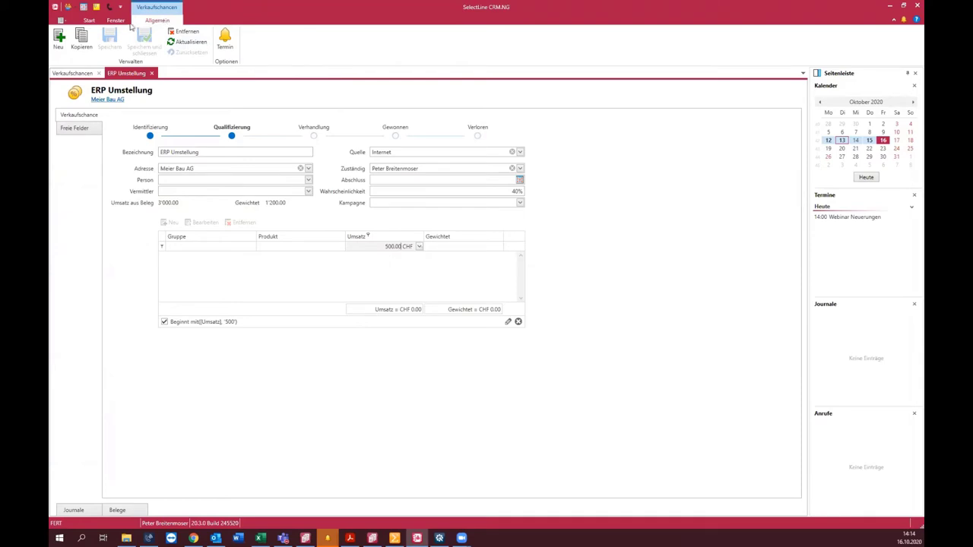
left_click(88, 20)
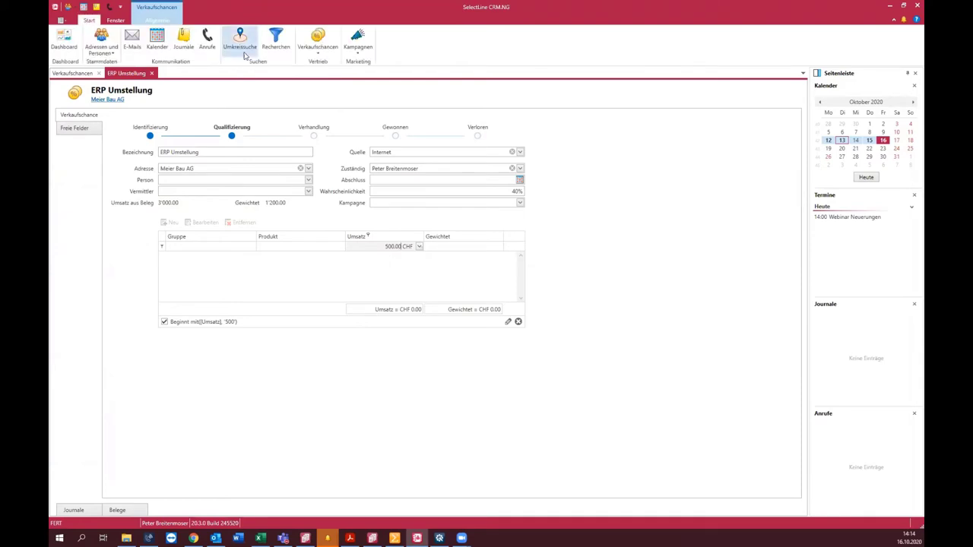
left_click(357, 53)
left_click(371, 64)
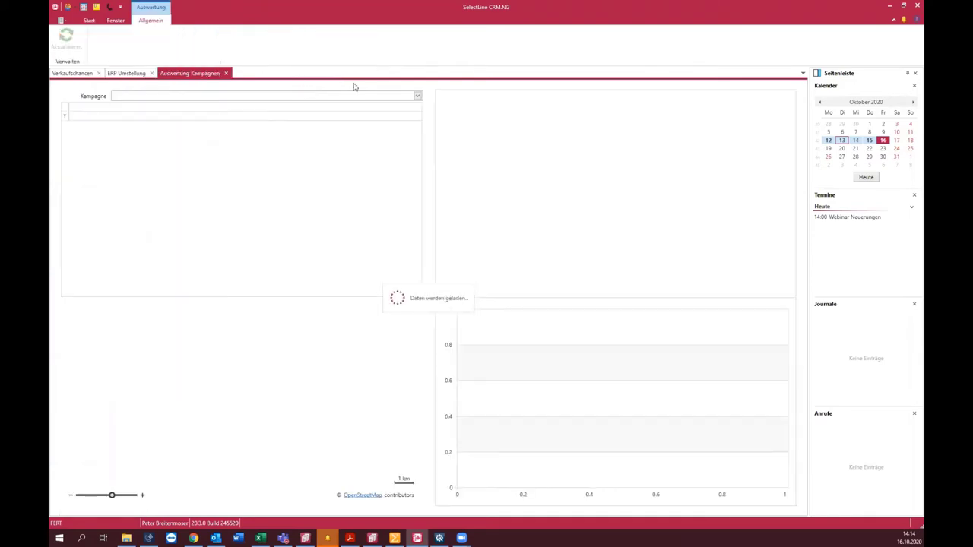
Step: Close the campaign analysis and go back to the Verkaufschancen options on the Start ribbon
left_click(226, 73)
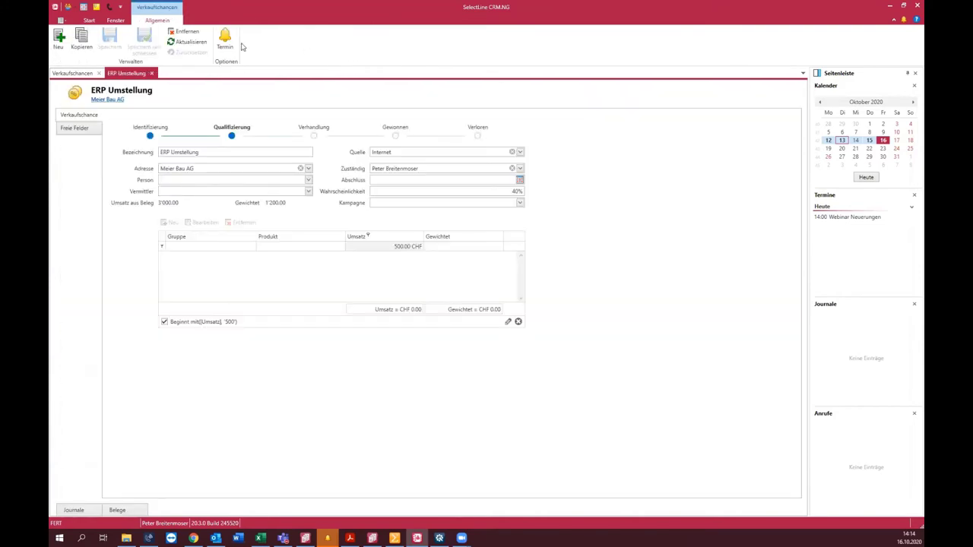
left_click(90, 20)
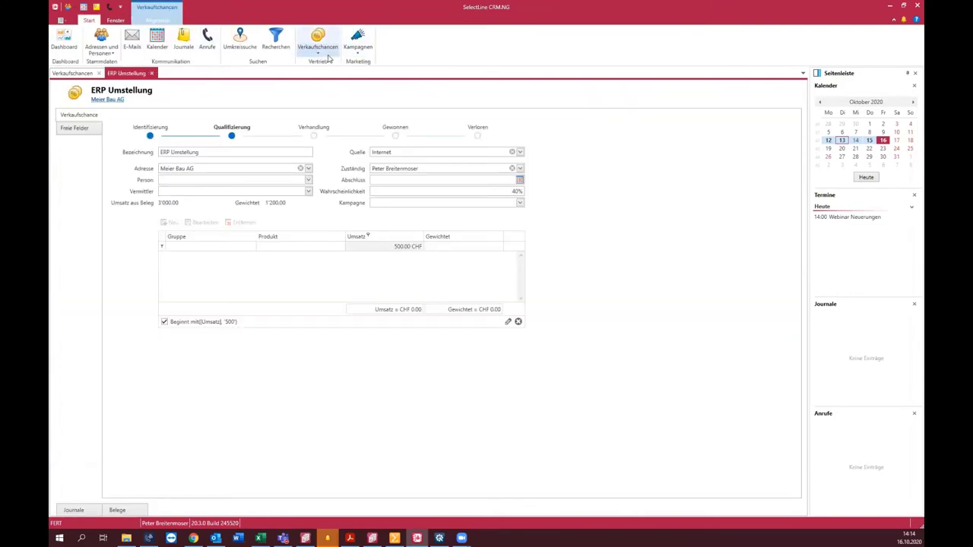
left_click(318, 42)
Step: Open the Verkaufschancen Auswertung and select the Ausbau Abteilung Produktion and Goodstart 13–15 rows
left_click(339, 66)
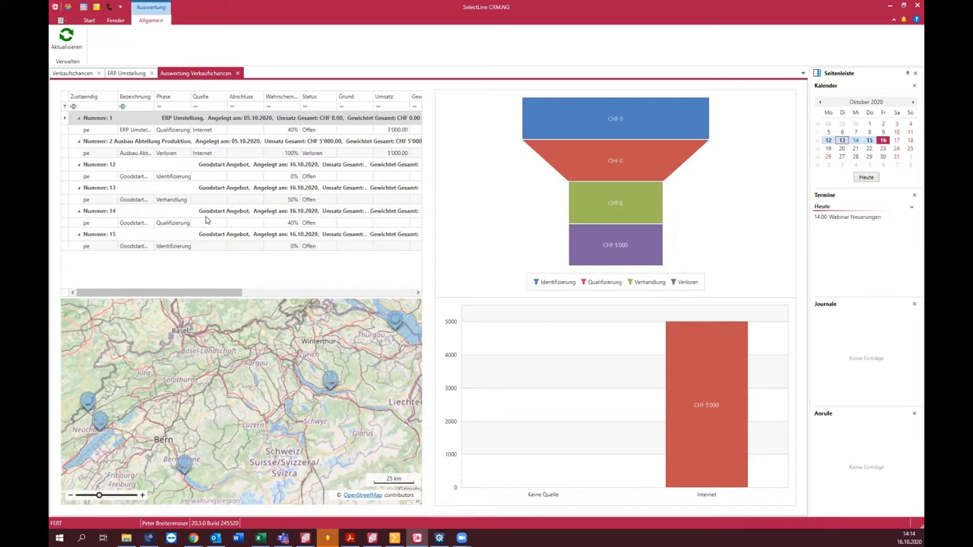
left_click(185, 154)
left_click(193, 190)
left_click(204, 212)
left_click(211, 248)
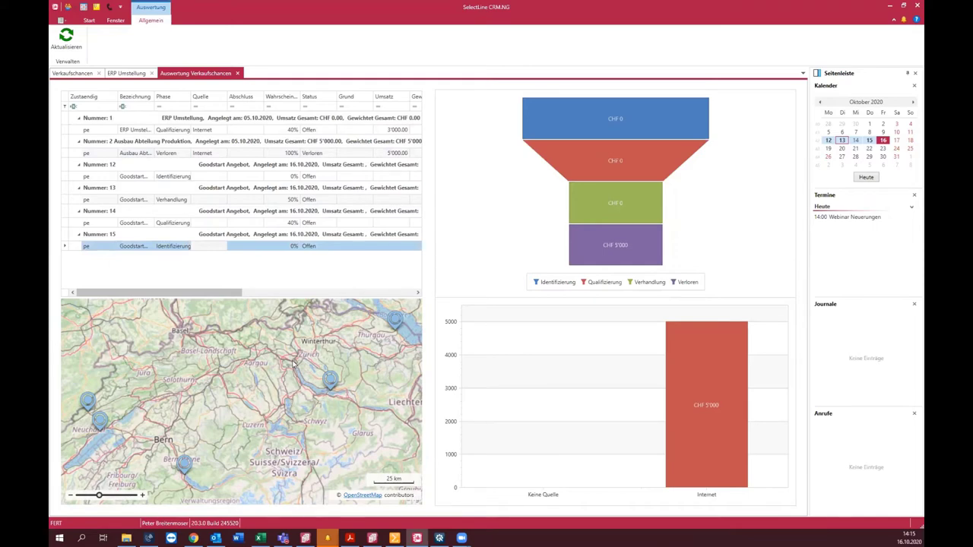
Step: Zoom the customer location map in and out
scroll(293, 363, "down", 2)
scroll(292, 363, "up", 2)
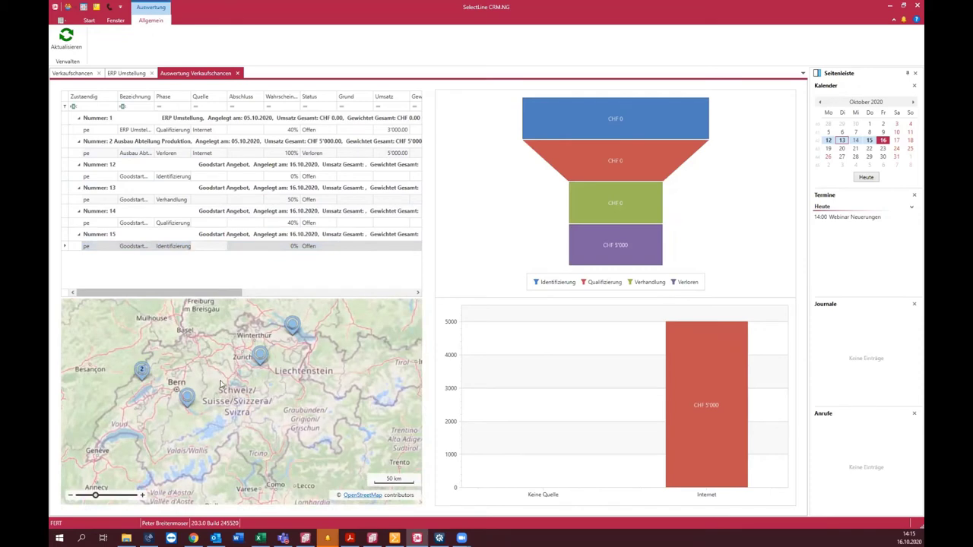
scroll(185, 396, "up", 1)
scroll(198, 403, "down", 1)
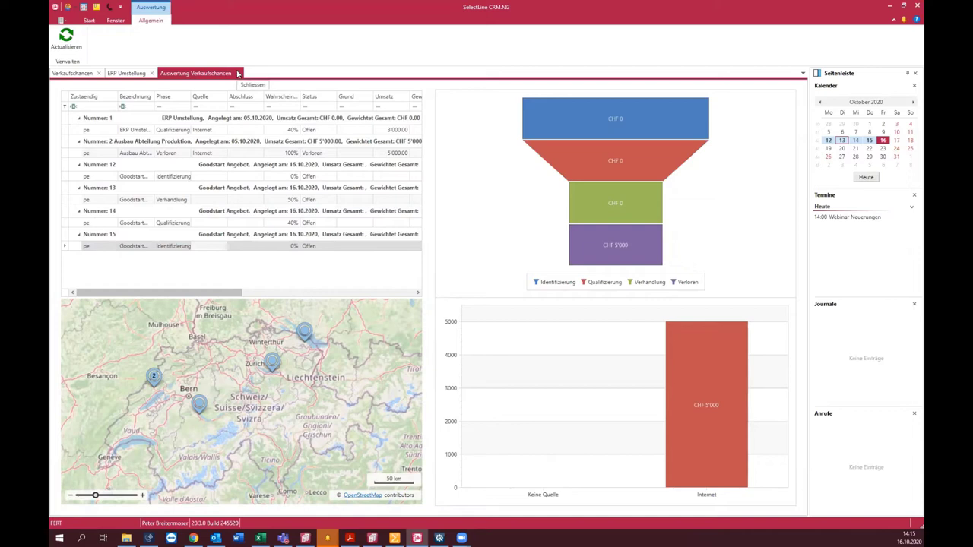
left_click(94, 22)
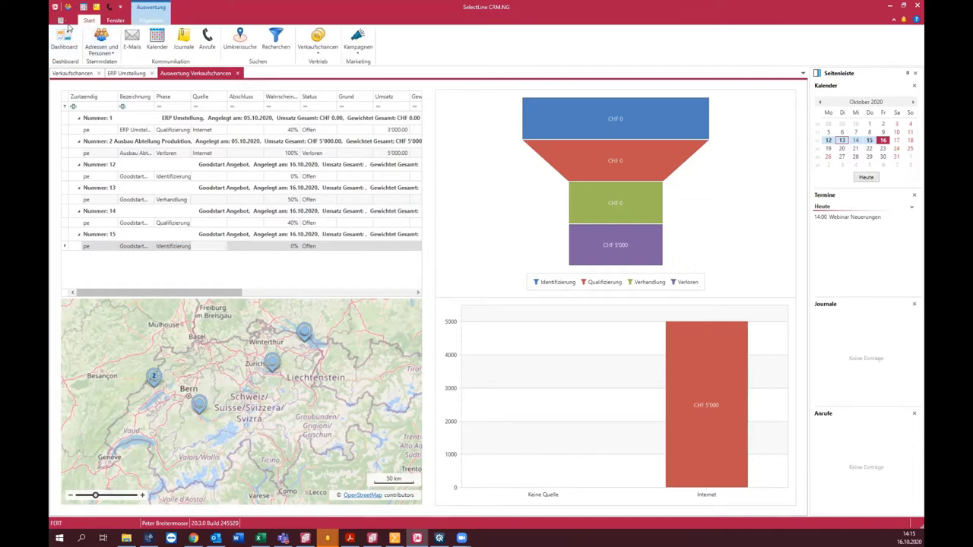
left_click(64, 21)
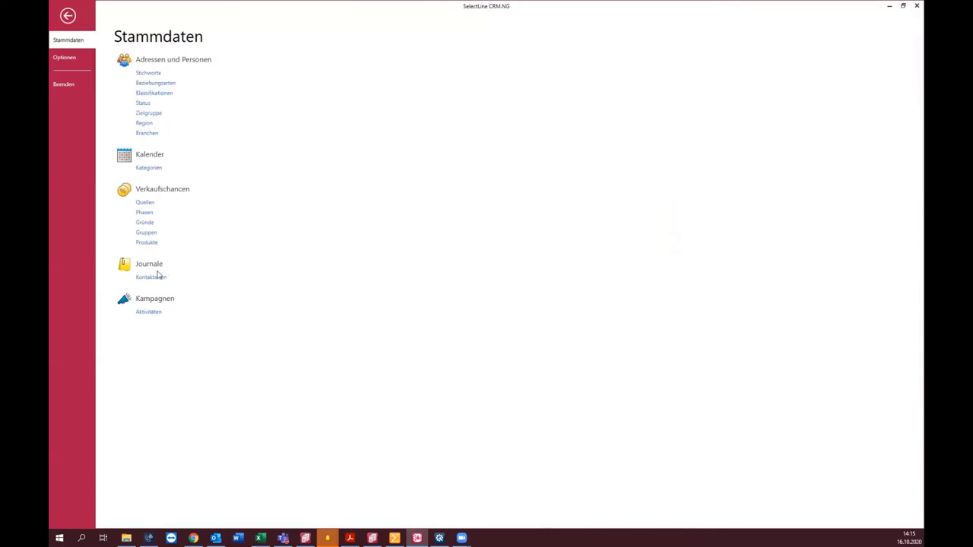
key("Escape")
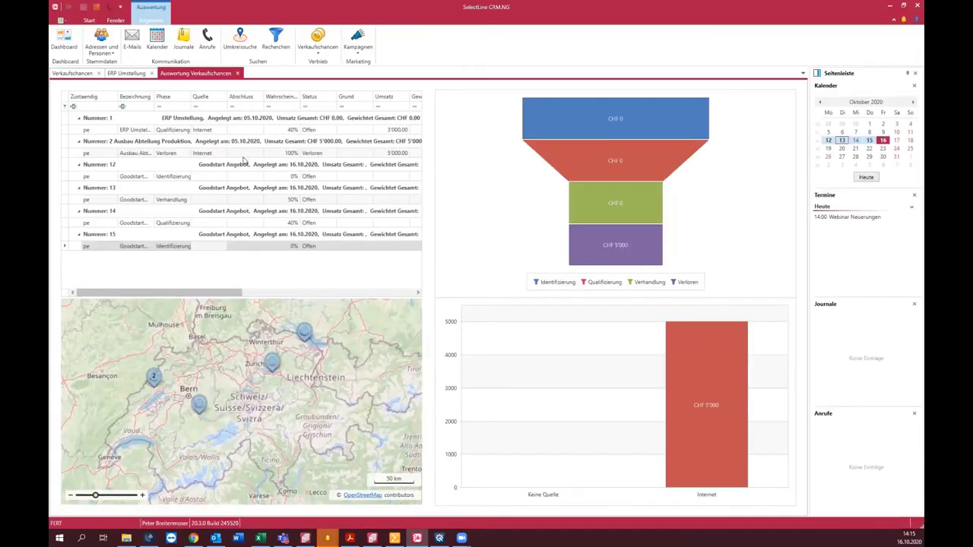
left_click(144, 159)
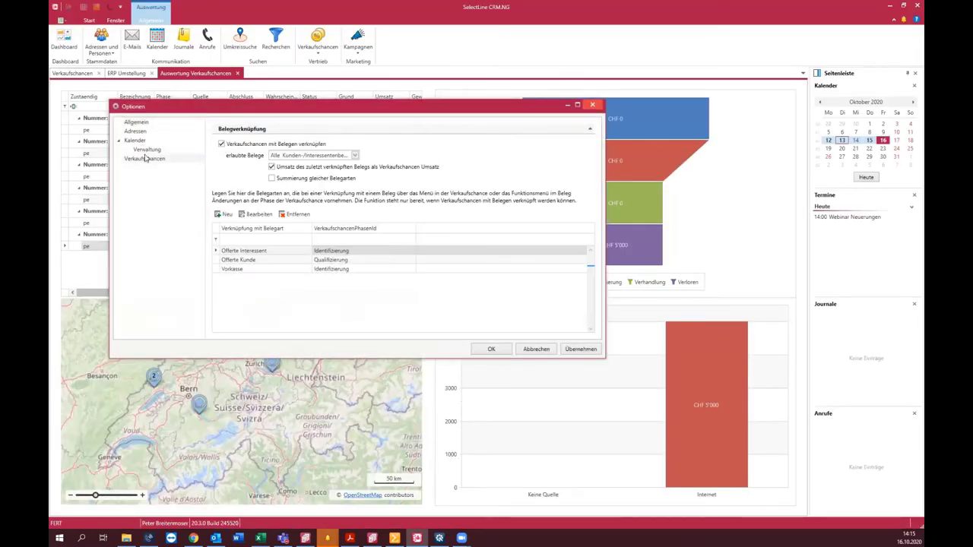
left_click(275, 155)
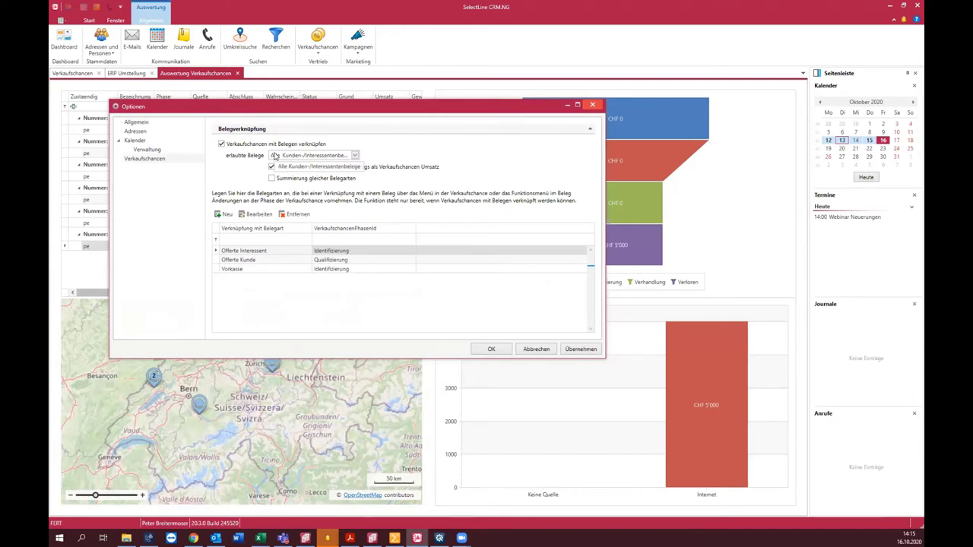
left_click(332, 167)
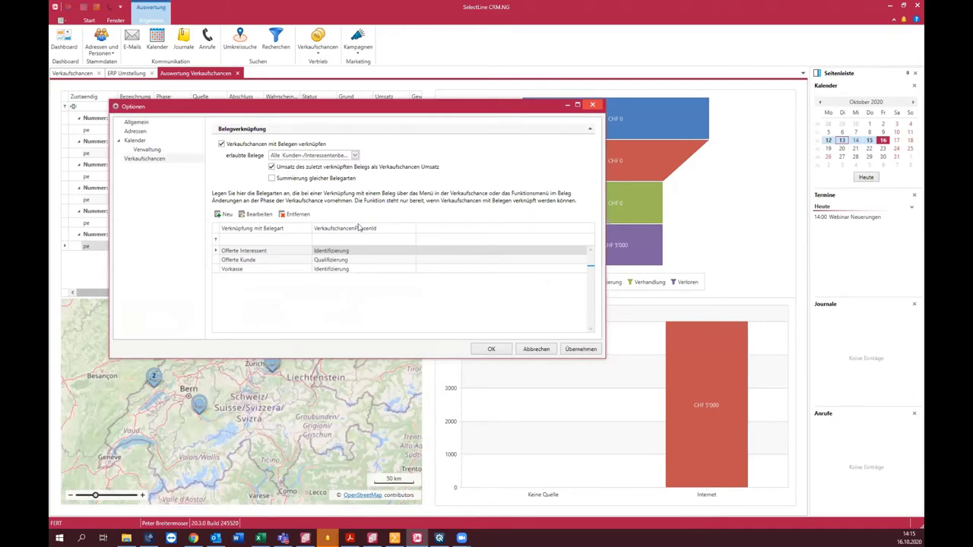
left_click(339, 254)
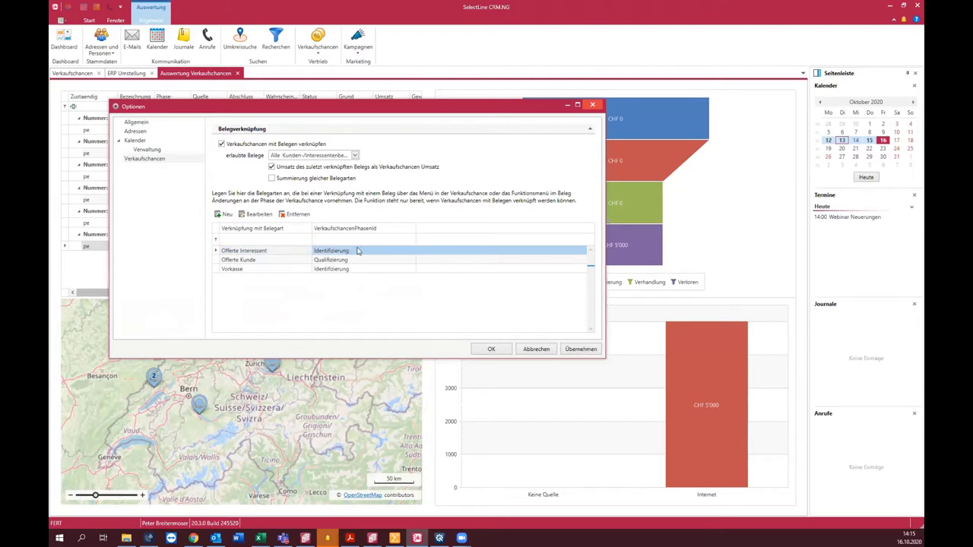
double_click(358, 251)
left_click(589, 179)
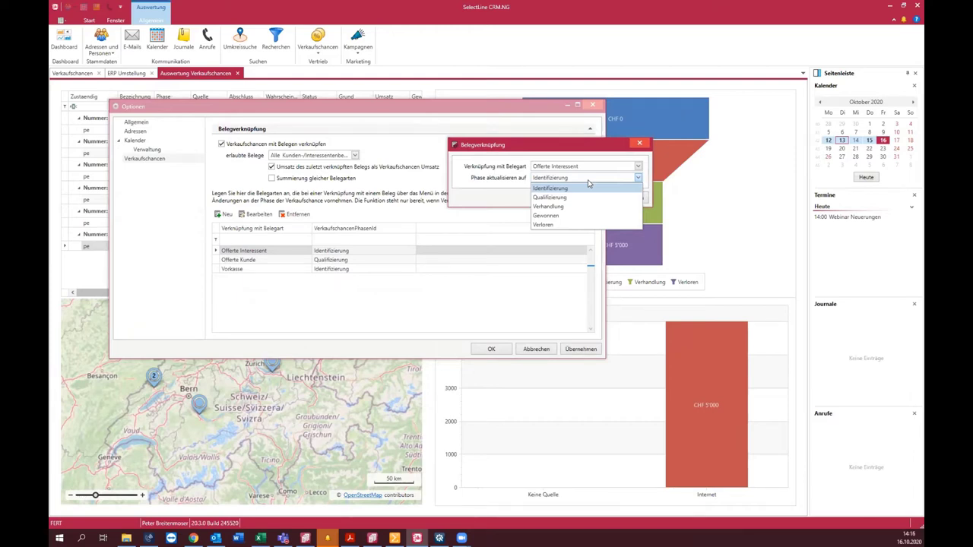
left_click(640, 149)
left_click(640, 143)
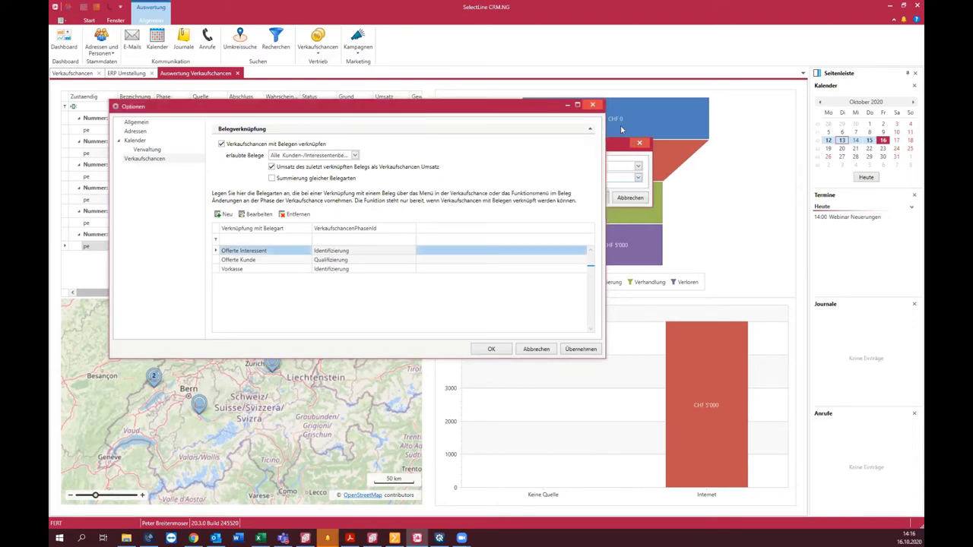
left_click(593, 104)
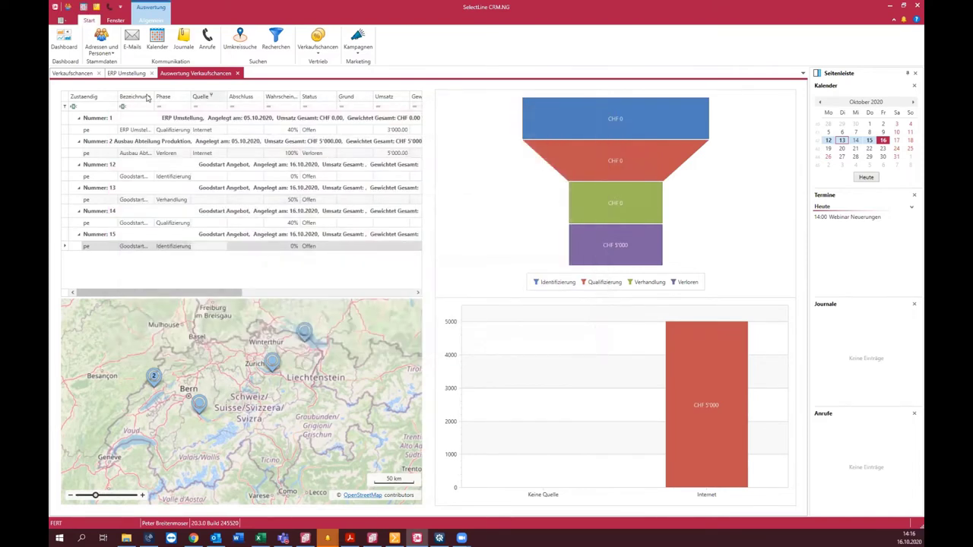
Step: Close the sales opportunities list, ERP Umstellung opportunity and sales-opportunity analysis tabs
left_click(99, 73)
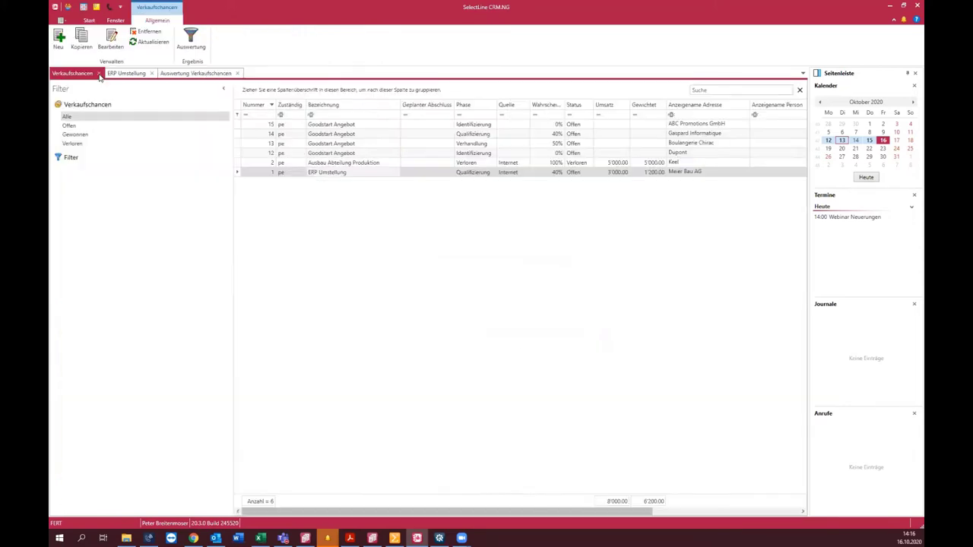
left_click(99, 73)
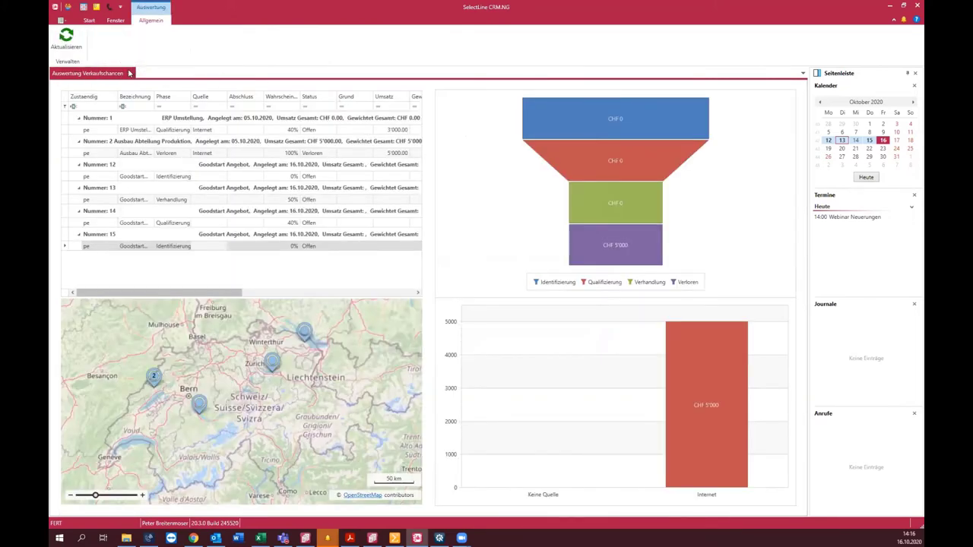
left_click(130, 74)
Step: Start a new e-mail from the saved template and view the insertable placeholders
left_click(126, 36)
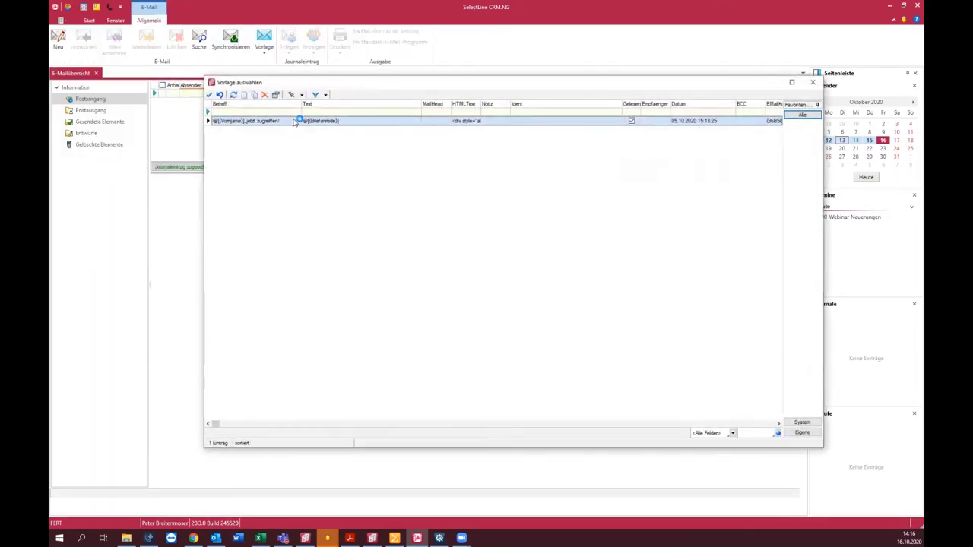
double_click(286, 119)
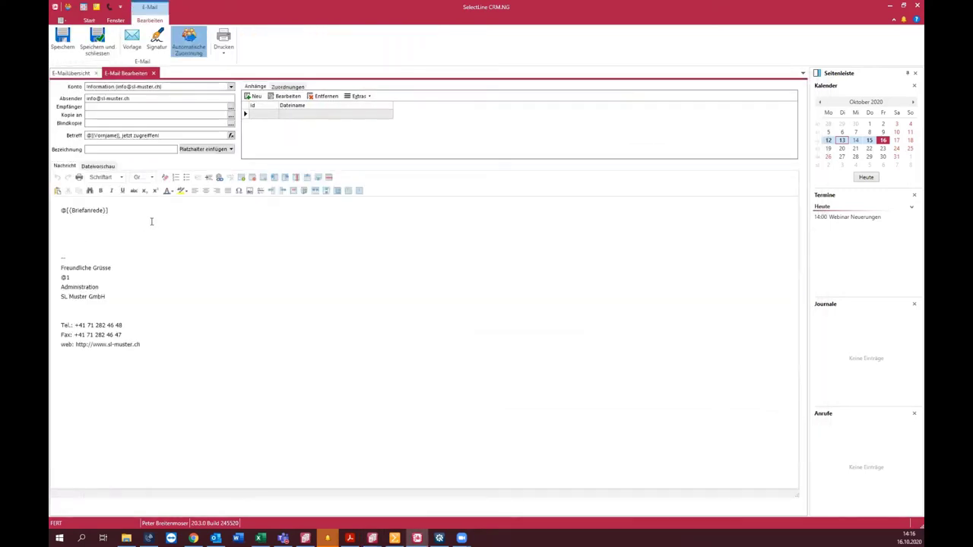
left_click(230, 150)
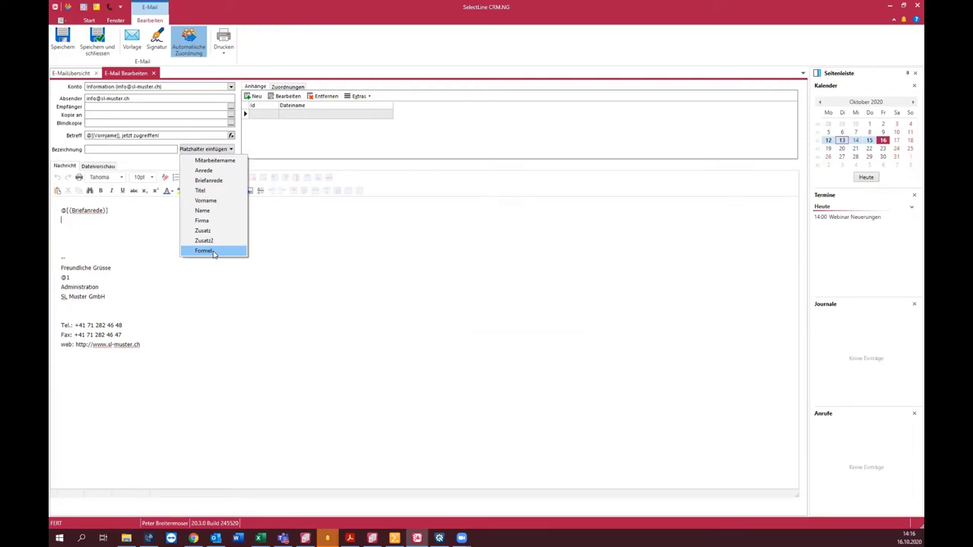
Step: Inspect the '@[[Vorname]], jetzt zugreifen!' subject and @[[Briefanrede]] placeholder, then close the draft
left_click(171, 138)
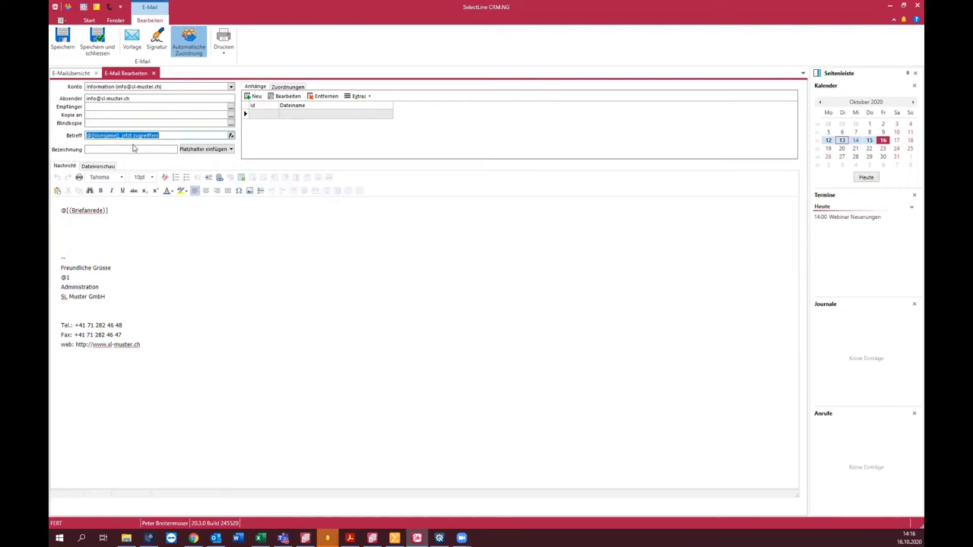
left_click(96, 126)
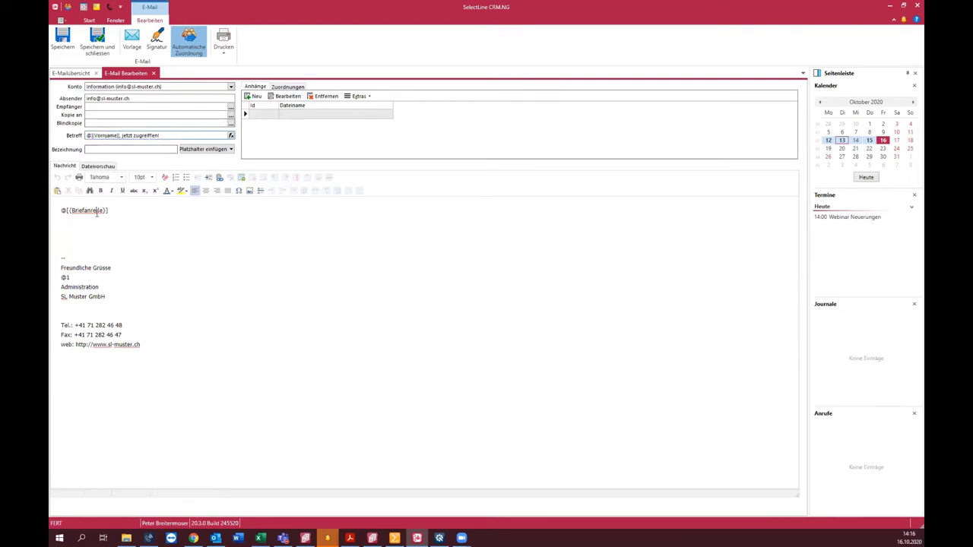
left_click_drag(114, 210, 54, 212)
left_click(114, 135)
left_click(118, 136)
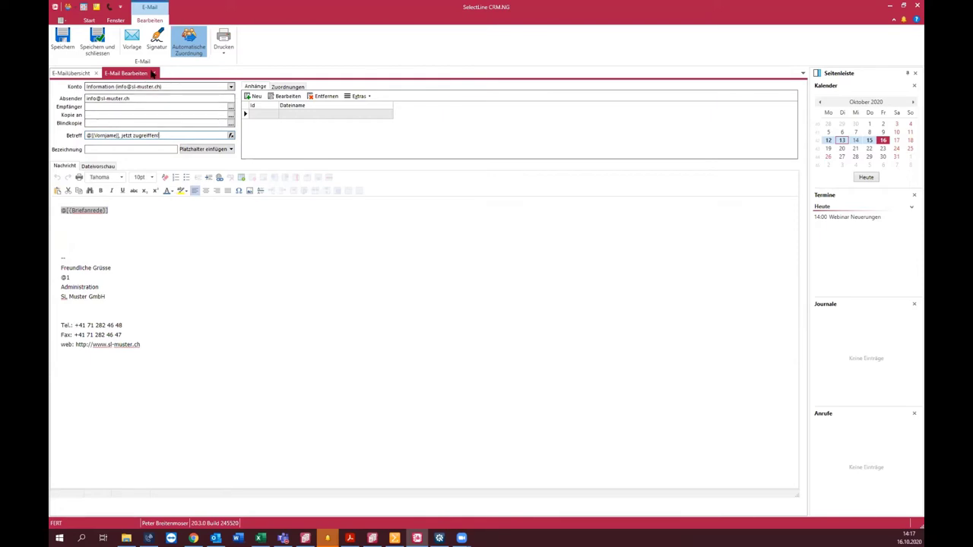
left_click(153, 73)
Step: Close the e-mail overview and browse the journals in list and calendar views
left_click(96, 74)
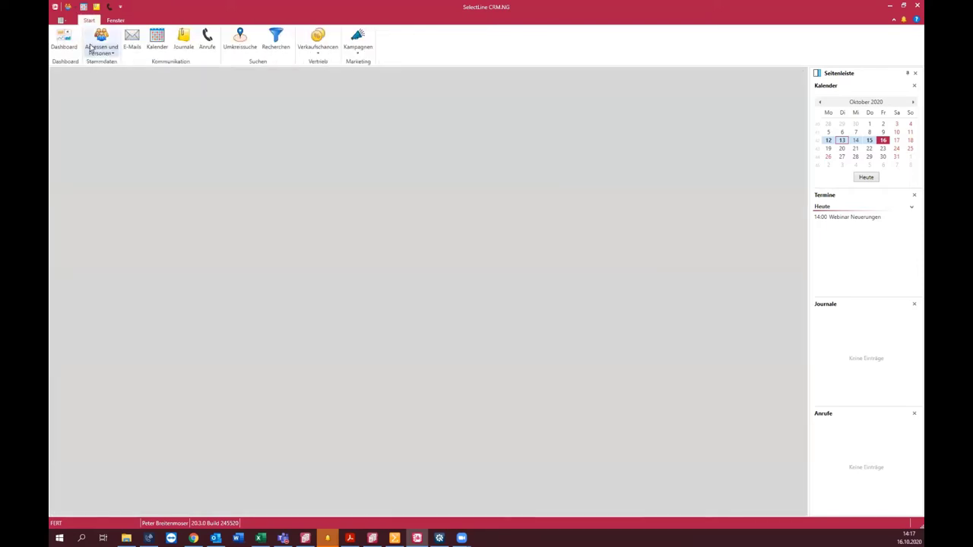
left_click(183, 41)
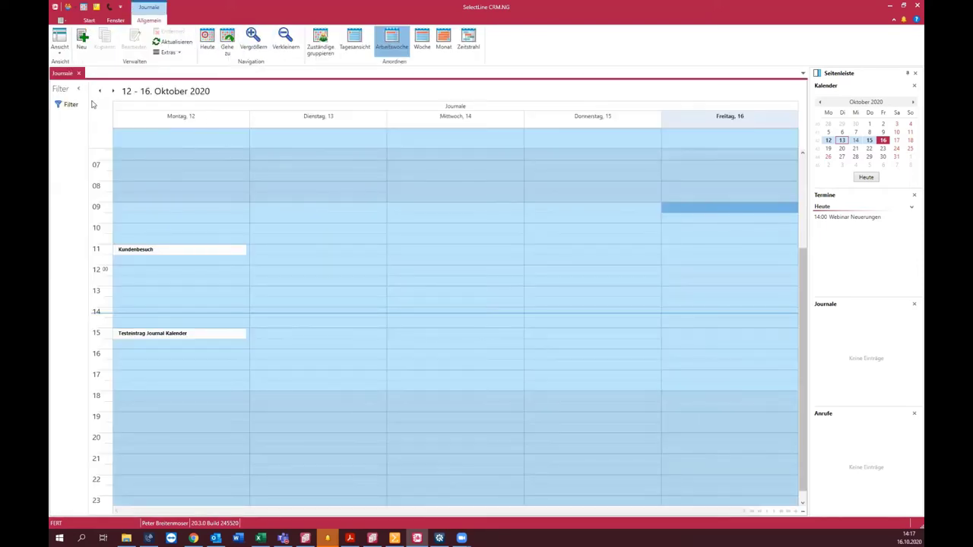
left_click(59, 39)
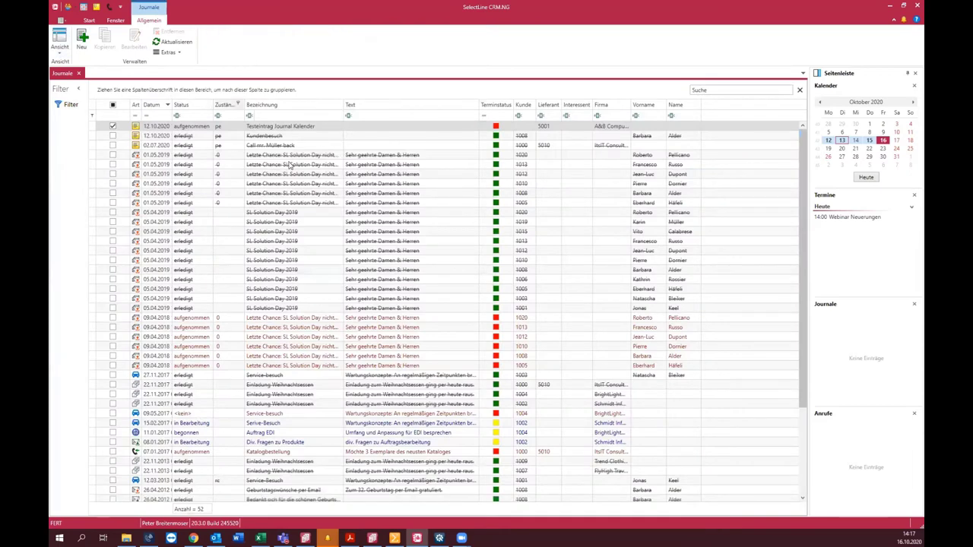
scroll(313, 179, "down", 5)
scroll(312, 187, "up", 5)
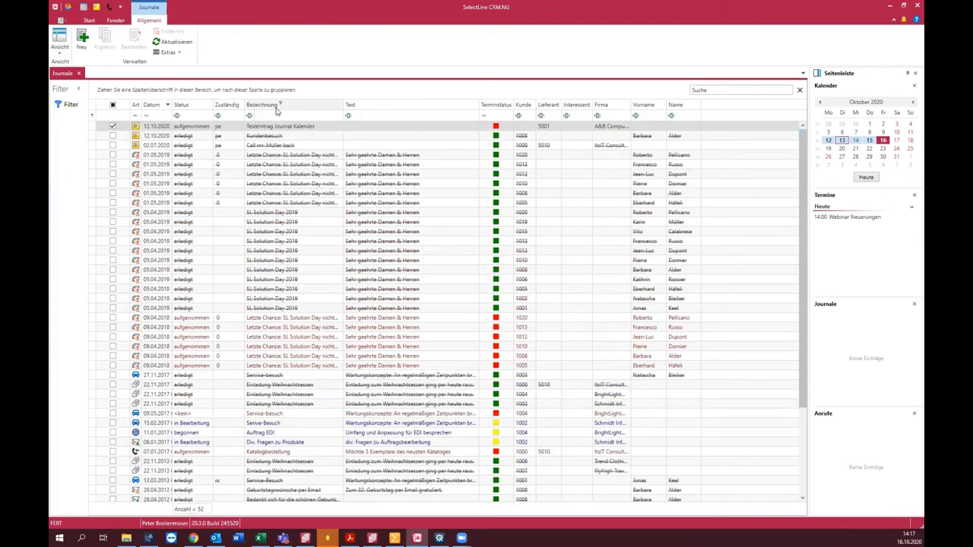
left_click(59, 40)
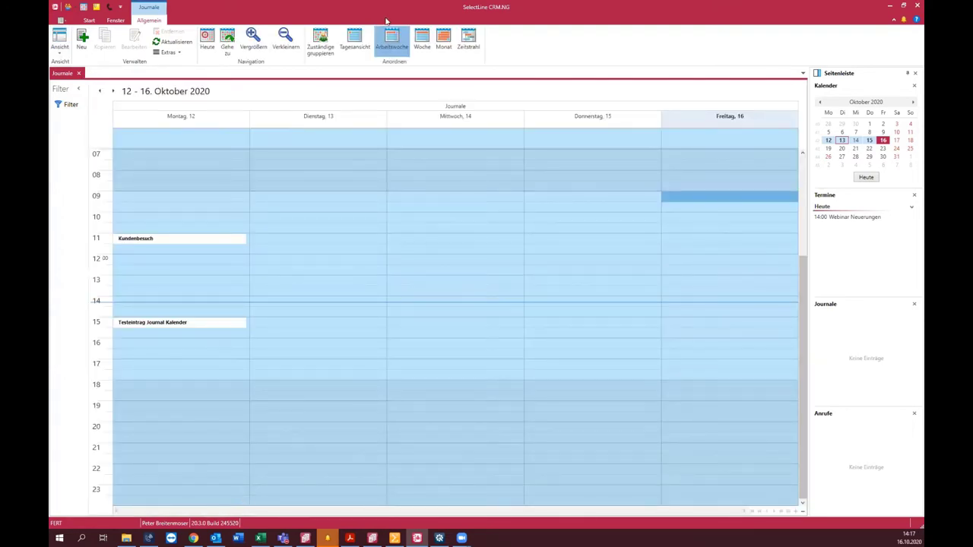
Step: View the journals as a full week and timeline, then close them for the calendar
left_click(420, 41)
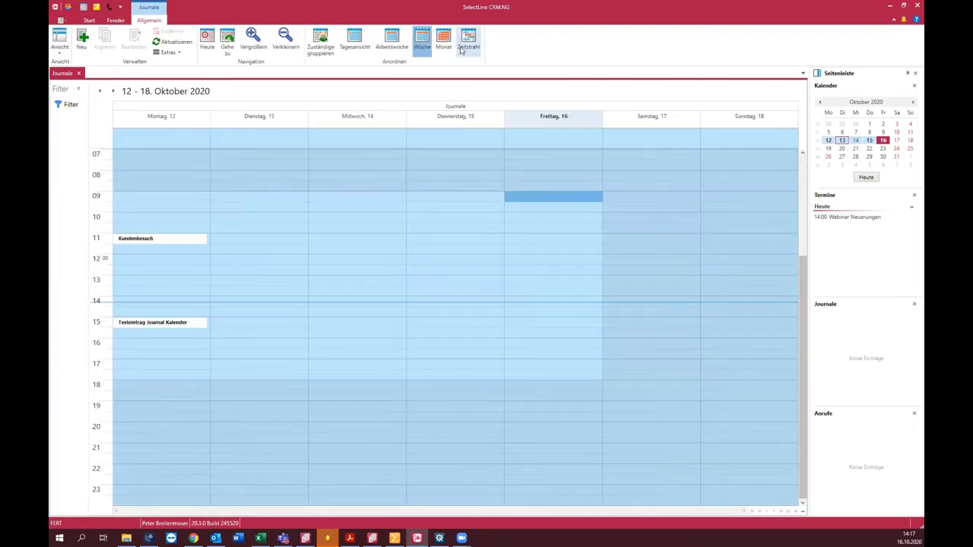
left_click(443, 41)
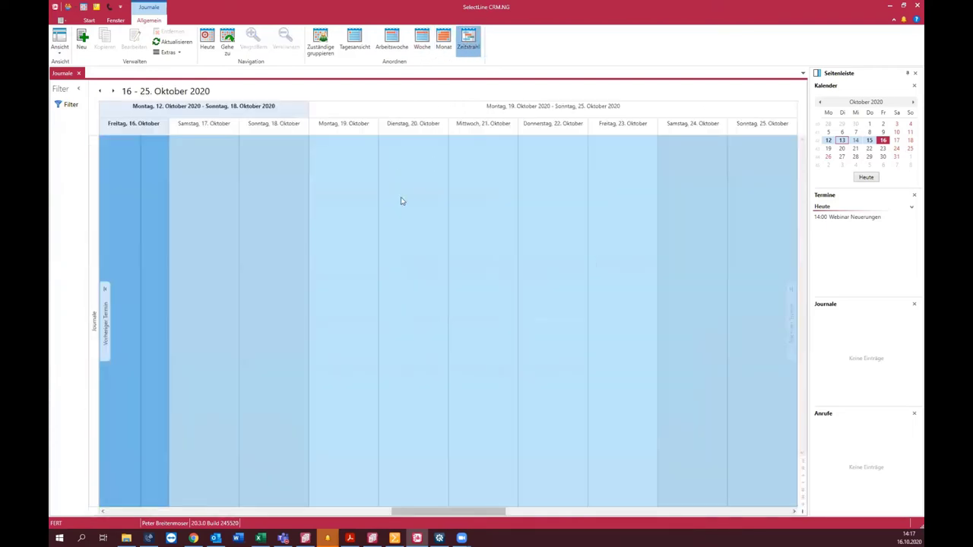
left_click(79, 74)
left_click(157, 41)
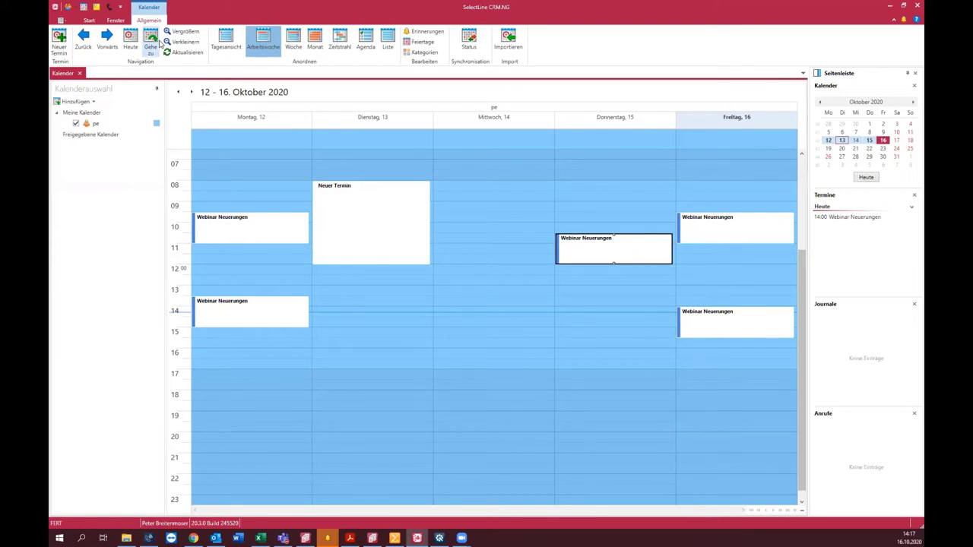
Step: Show the calendar as a timeline with year, quarter and month header rows hidden
left_click(340, 42)
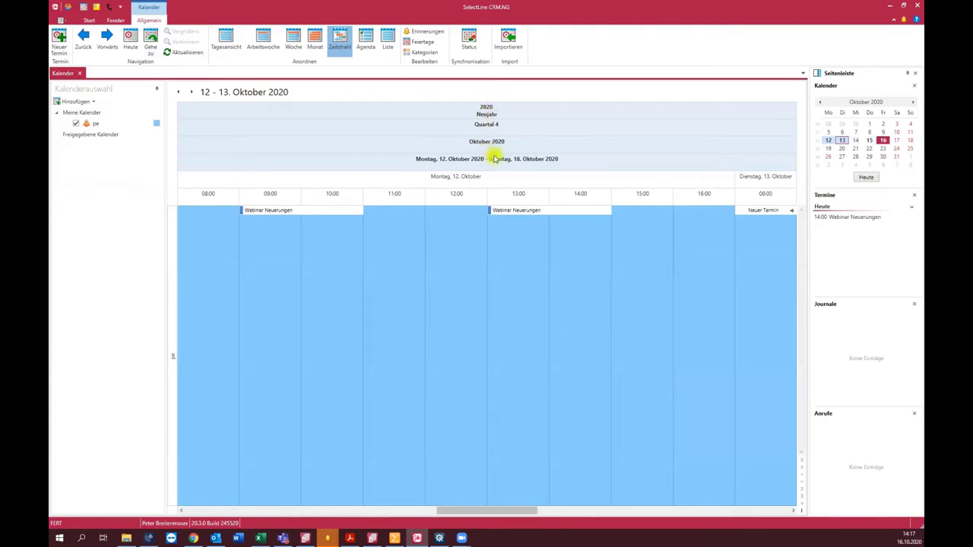
right_click(485, 116)
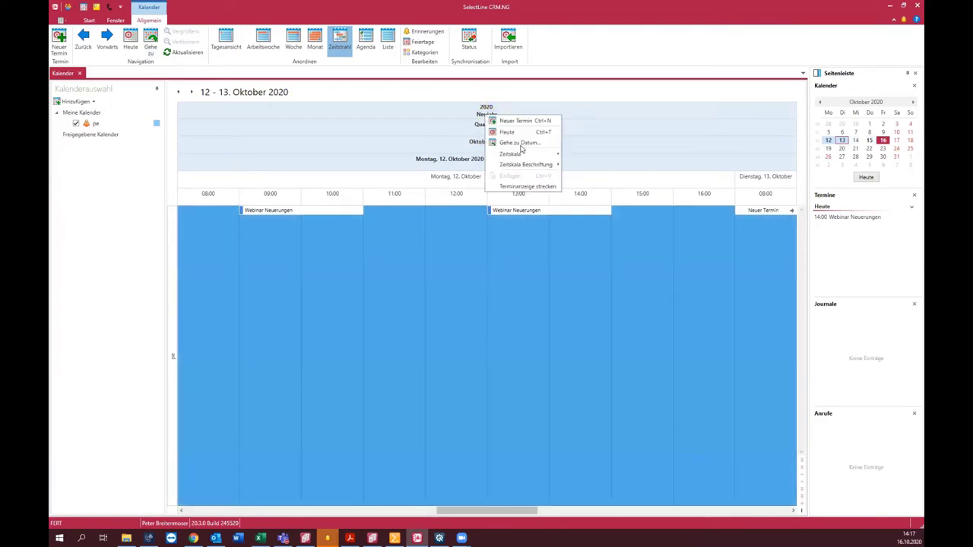
mouse_move(534, 168)
left_click(580, 165)
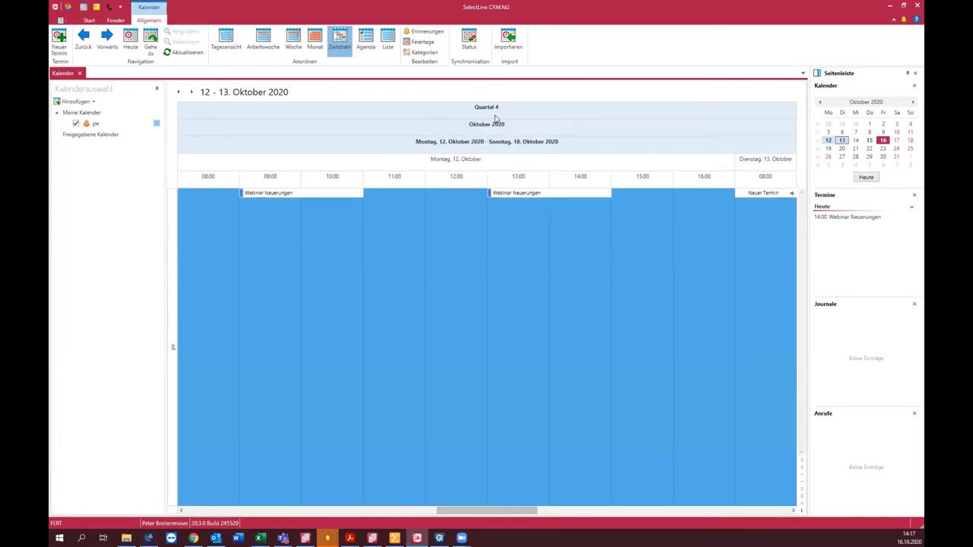
right_click(498, 114)
mouse_move(548, 163)
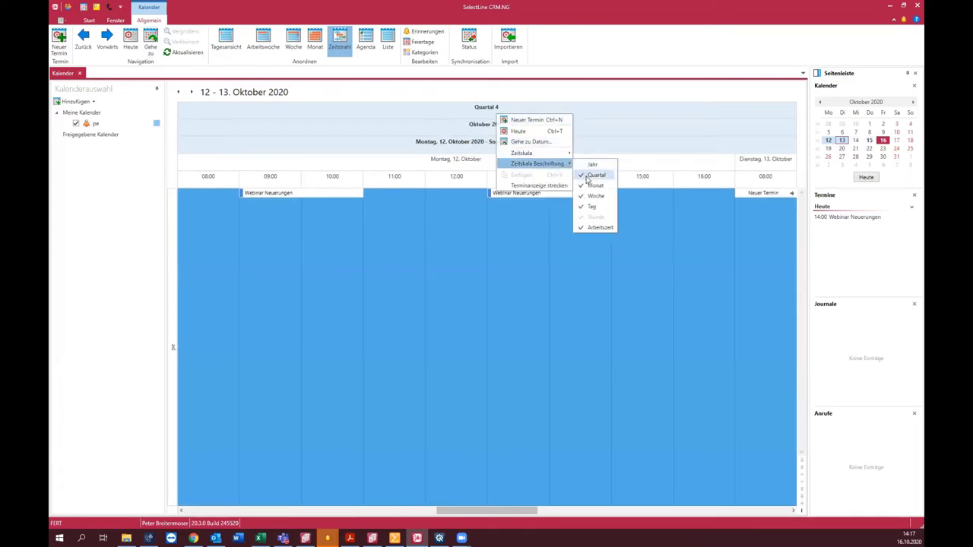
left_click(587, 176)
right_click(498, 111)
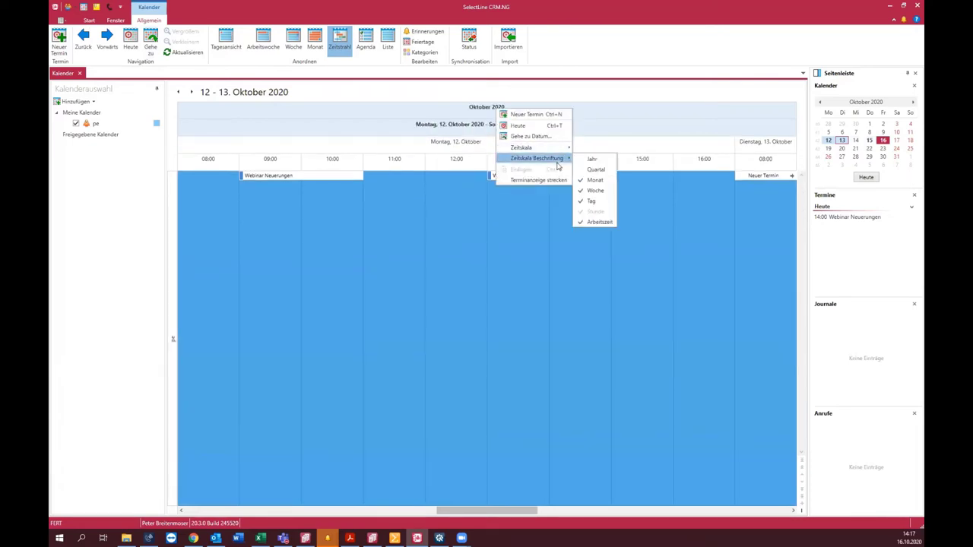
left_click(597, 181)
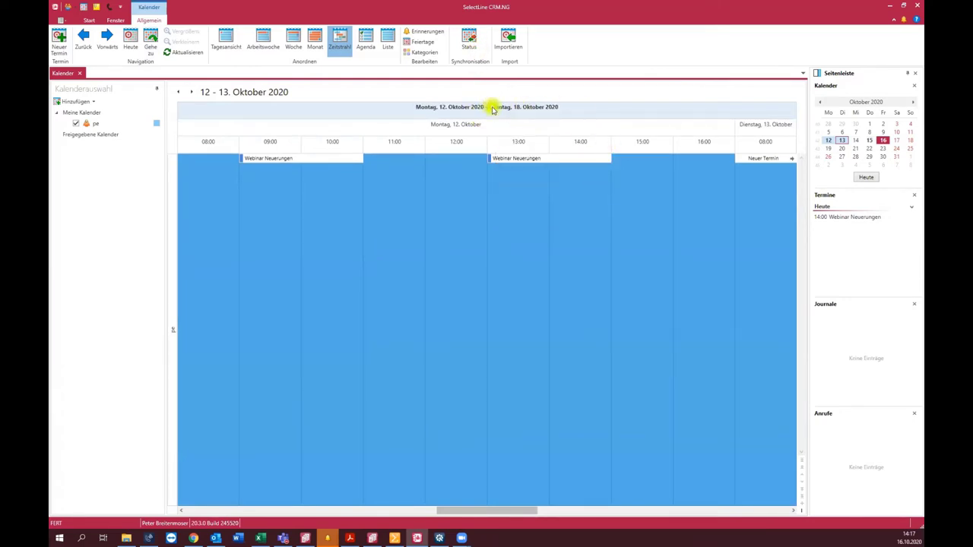
Step: Return to the 12–16 October work week, briefly checking slot options and the October month view
left_click(261, 47)
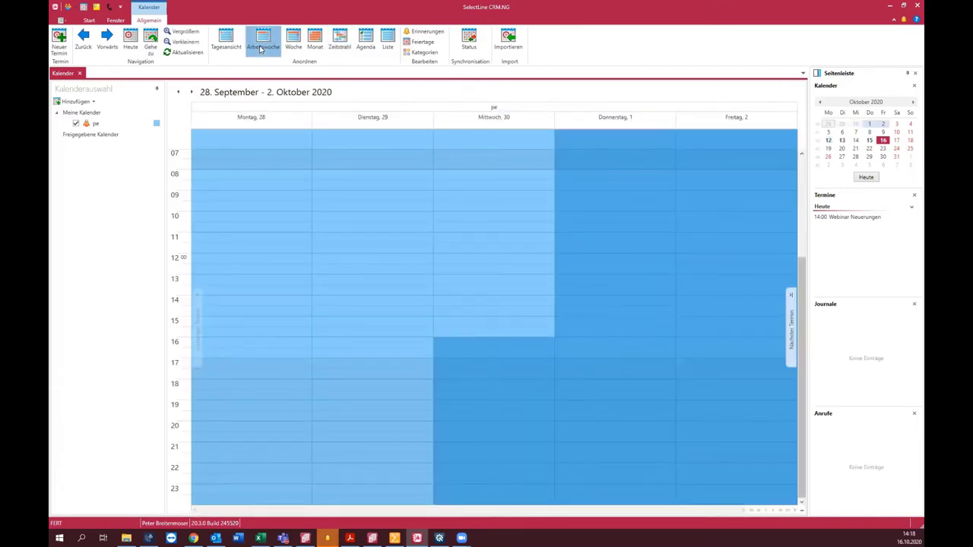
right_click(377, 177)
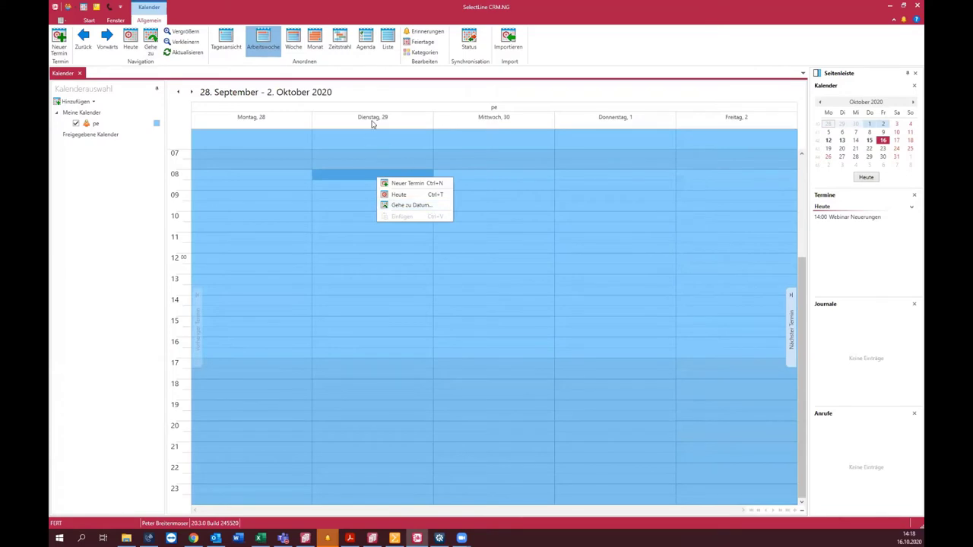
right_click(372, 129)
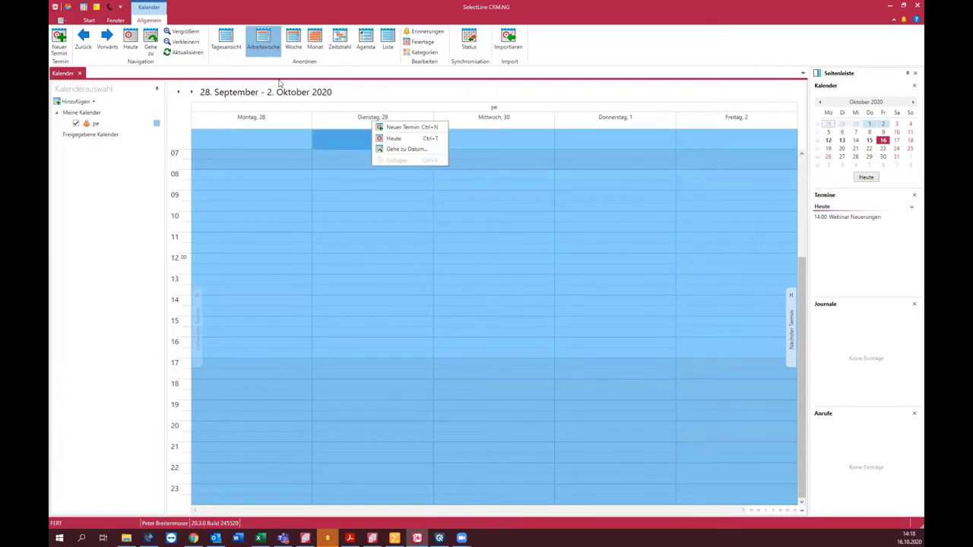
left_click(314, 43)
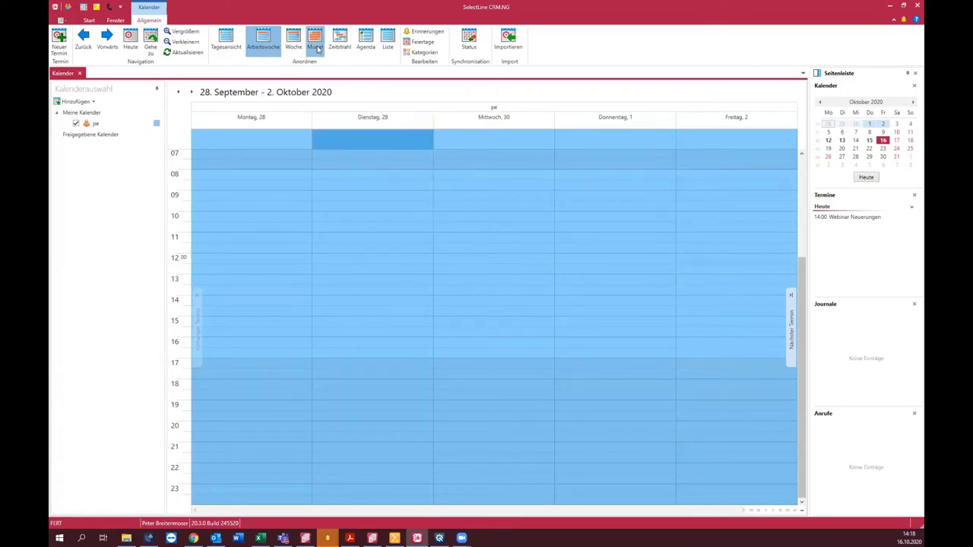
left_click(226, 365)
left_click(263, 42)
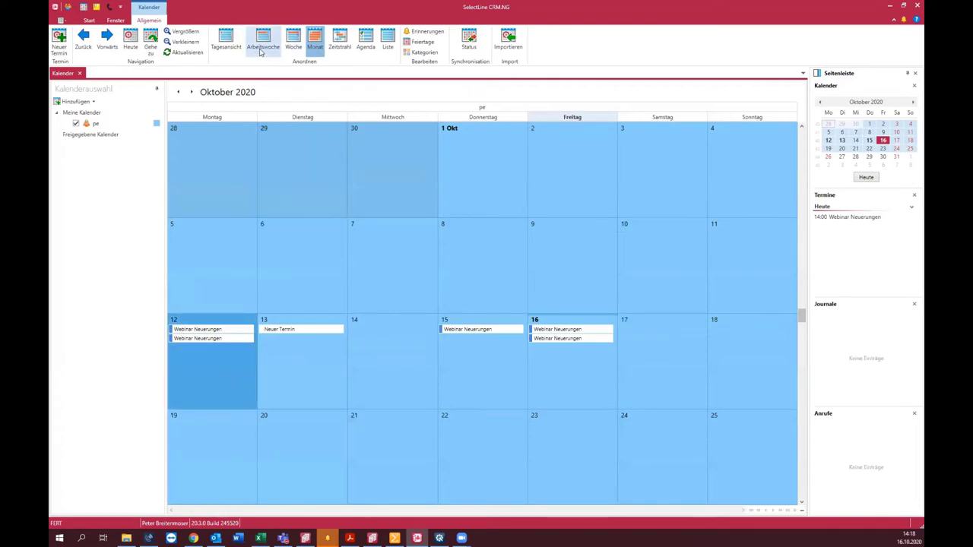
Step: Delete Thursday's Webinar Neuerungen, paste Friday's copy at Thursday 10:00, and close the calendar
left_click(610, 244)
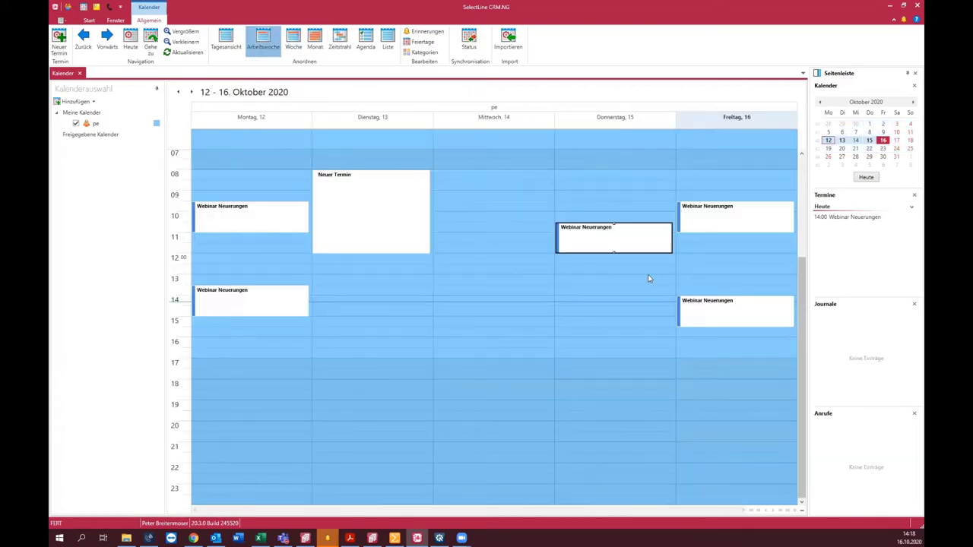
key("Delete")
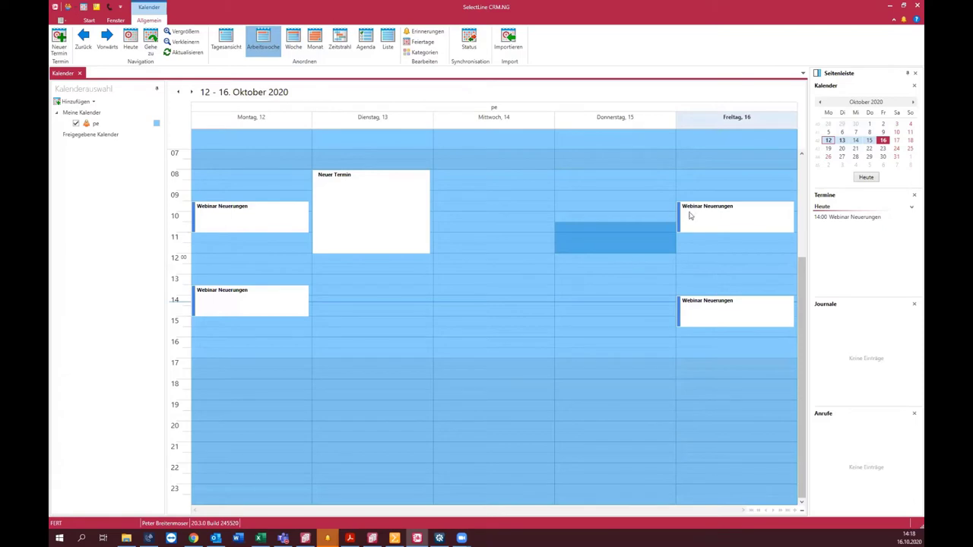
left_click(725, 218)
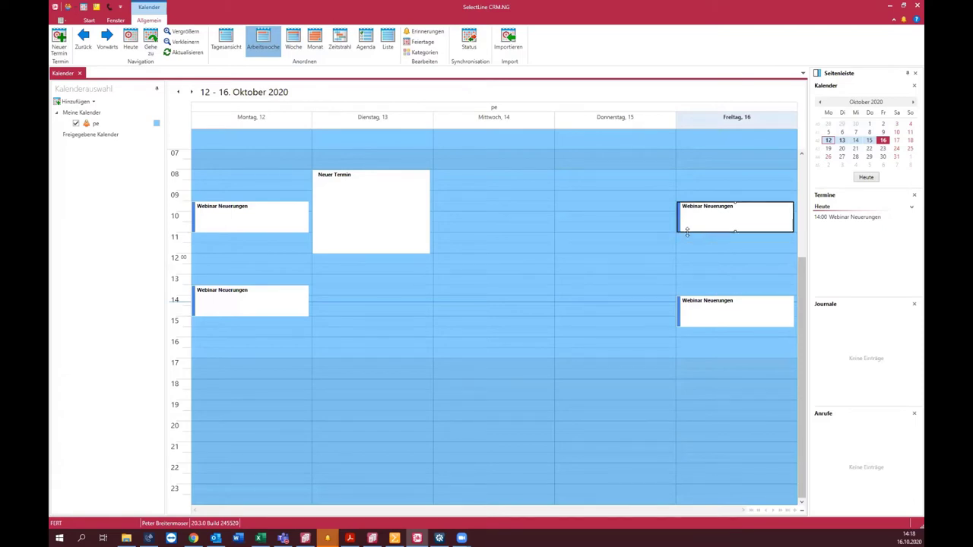
mouse_move(730, 211)
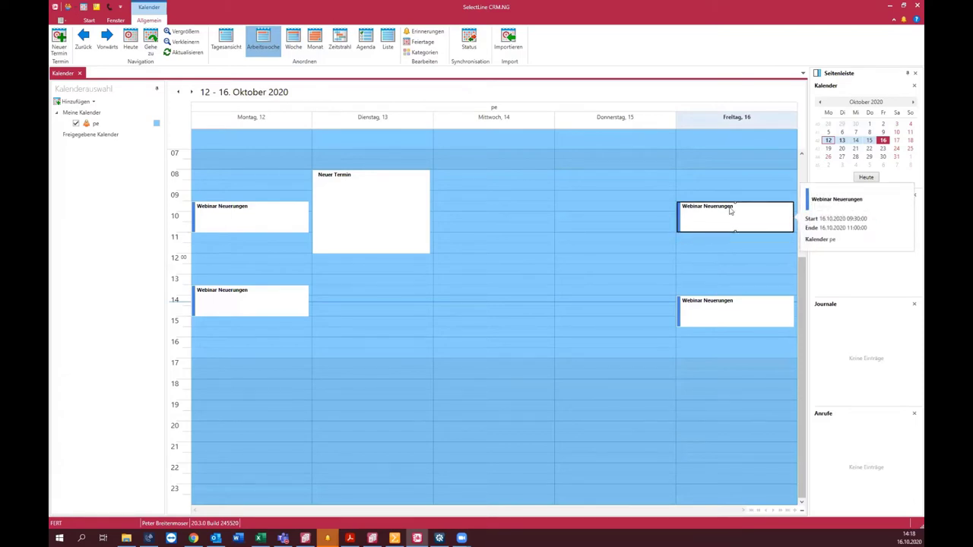
left_click(596, 216)
key("ctrl+v")
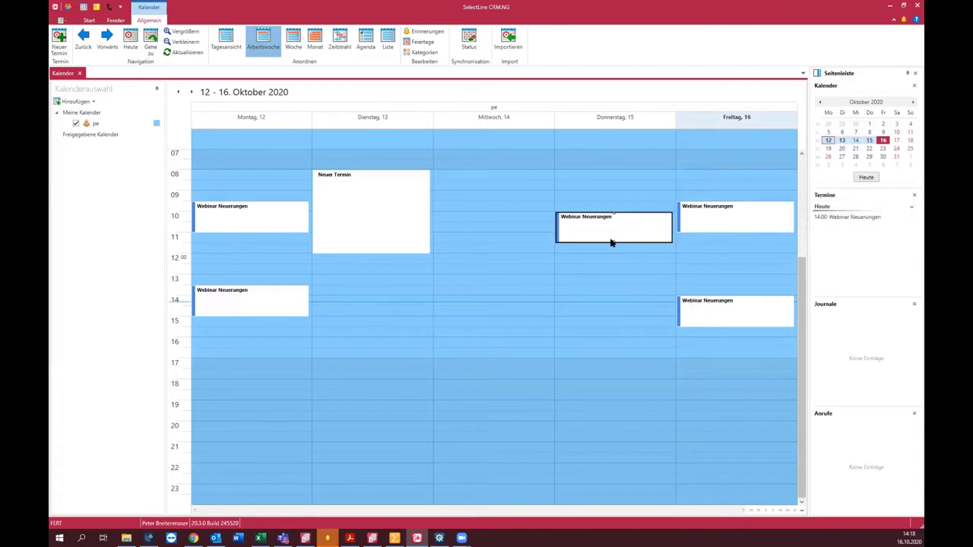
mouse_move(610, 242)
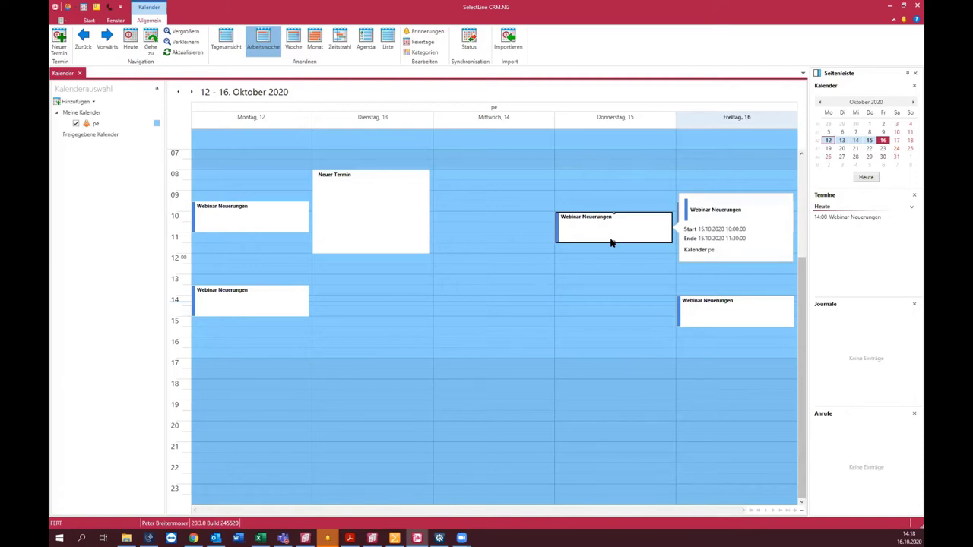
left_click(79, 73)
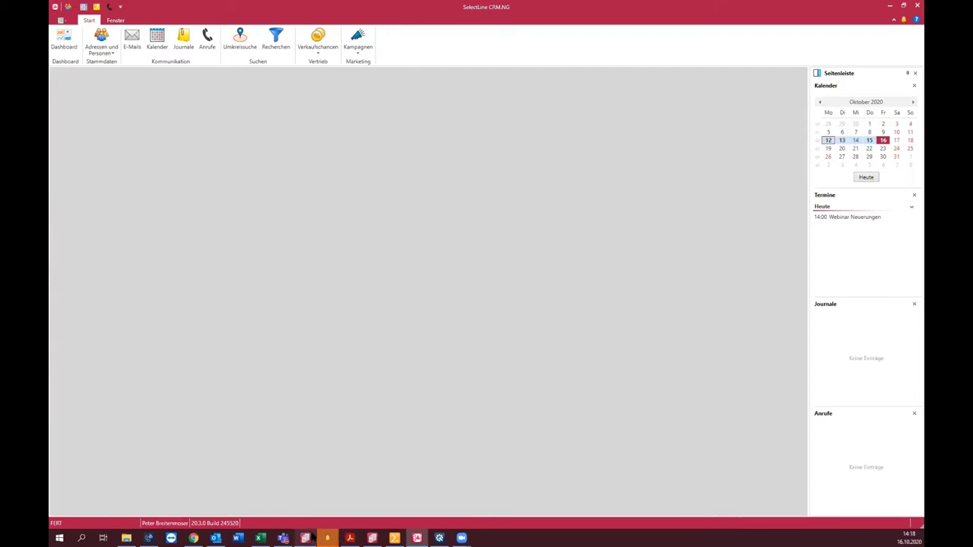
Step: Switch to SelectLine Auftrag and close the open offer document
mouse_move(312, 536)
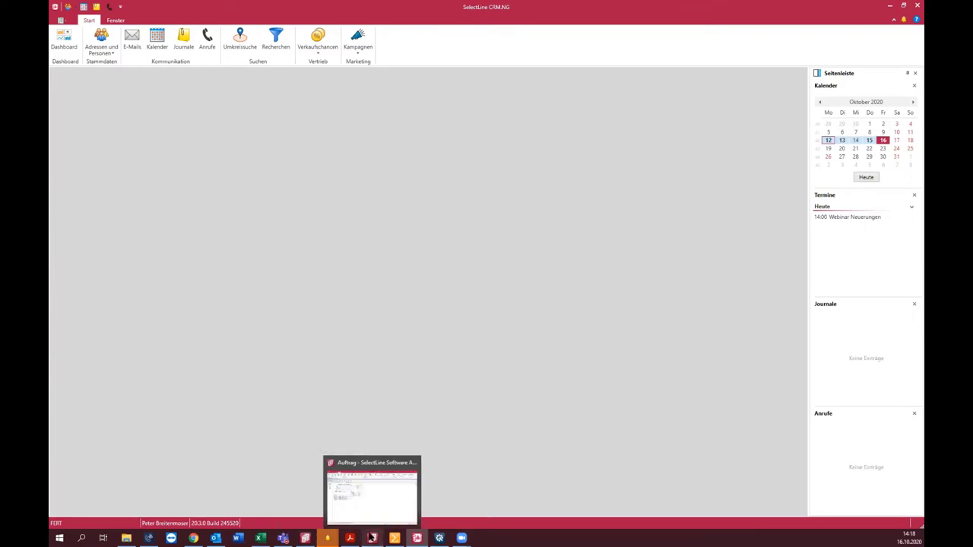
left_click(372, 537)
key("Escape")
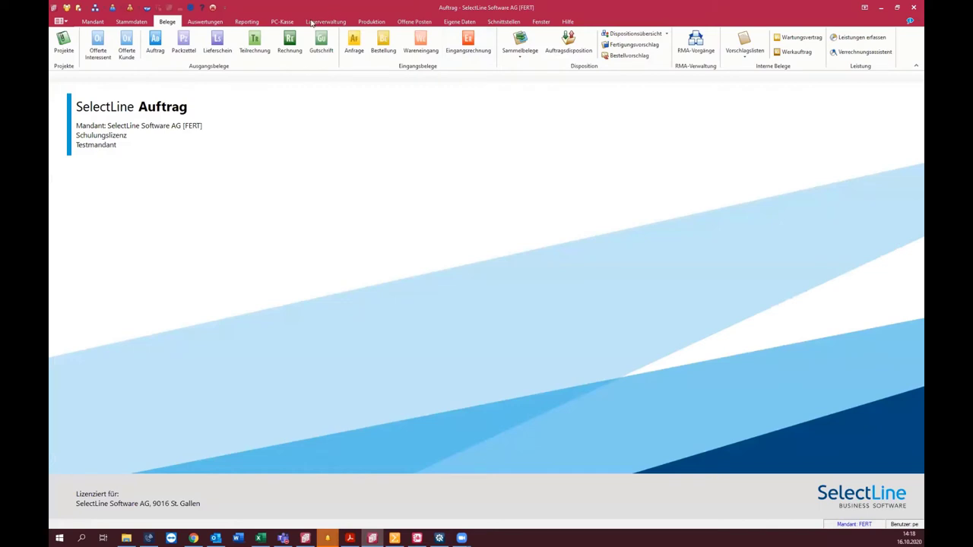
Step: Open Produktion > Fertigungsaufträge for order 20003 and list the available Fertigungslisten
left_click(371, 23)
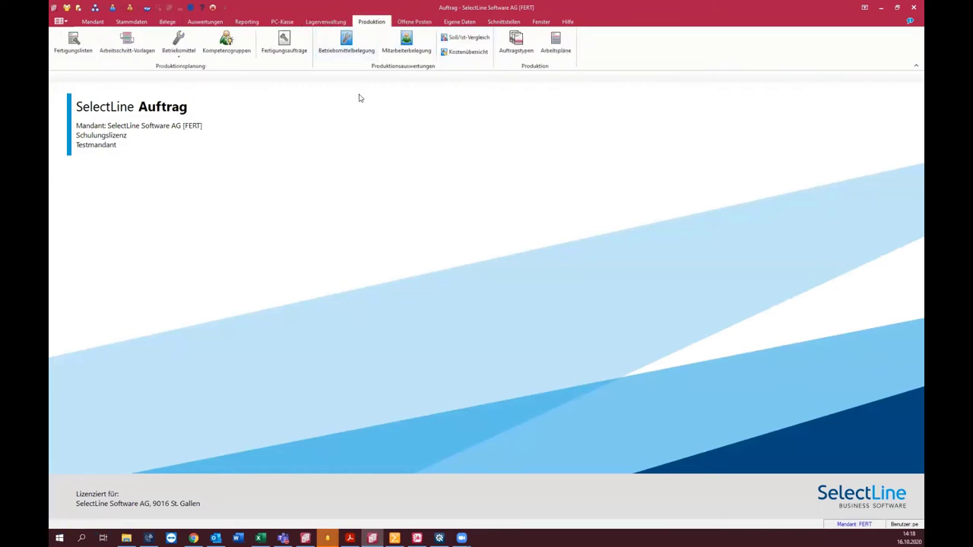
left_click(296, 47)
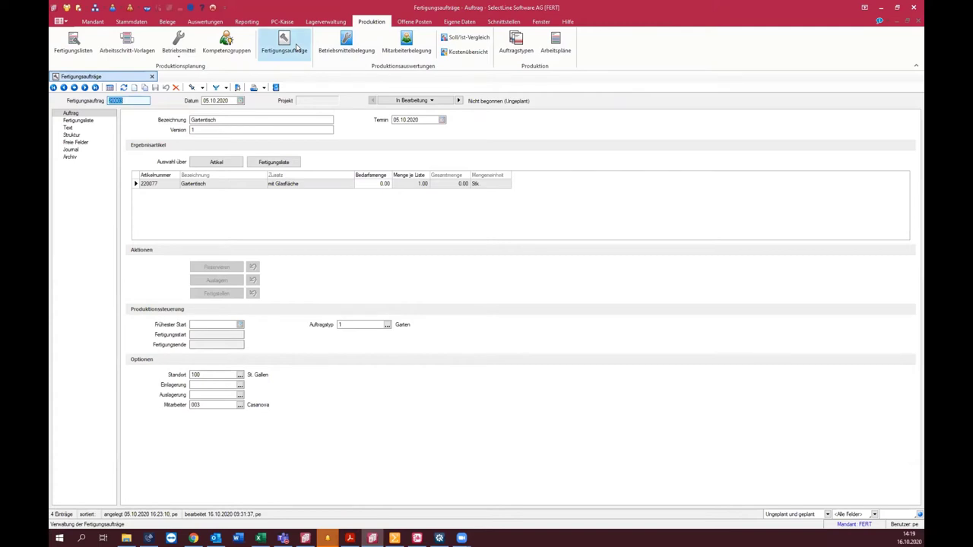
left_click(169, 22)
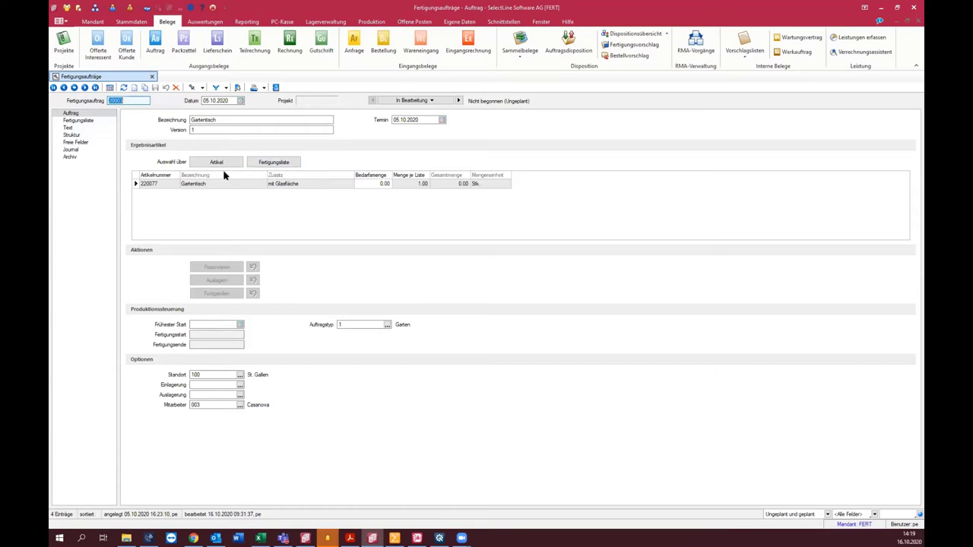
left_click(290, 162)
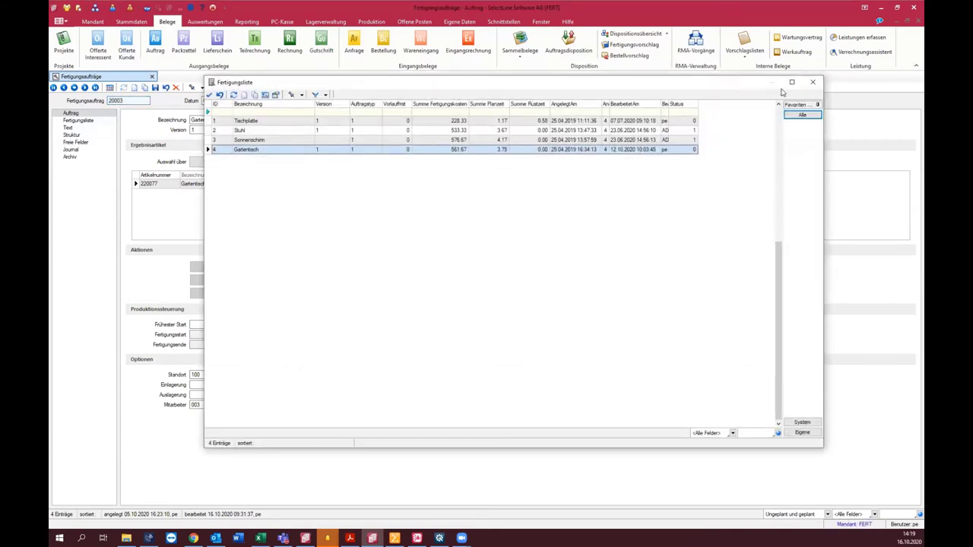
Step: Dismiss the list picker, open Mandant Einstellungen, and show order 20003's Fertigungsliste section
left_click(813, 82)
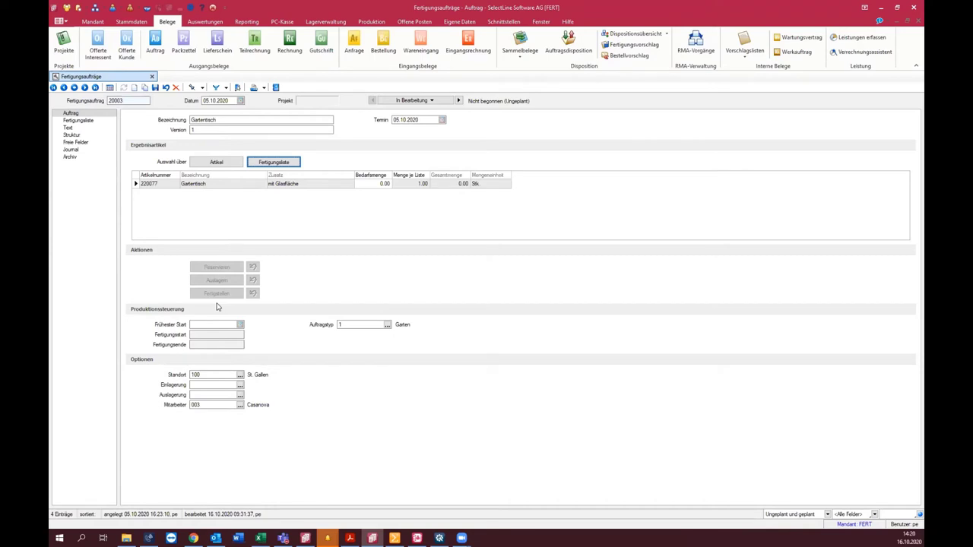
left_click(93, 21)
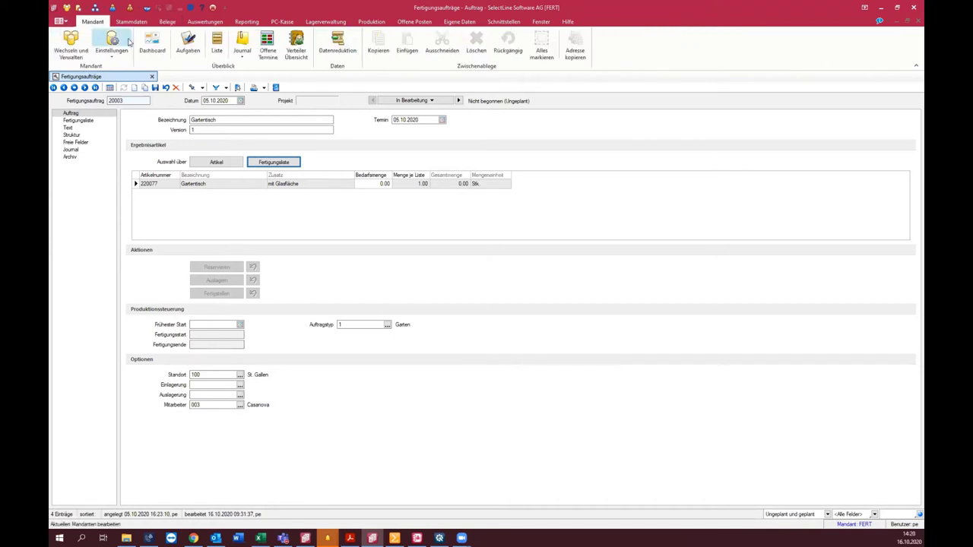
left_click(120, 45)
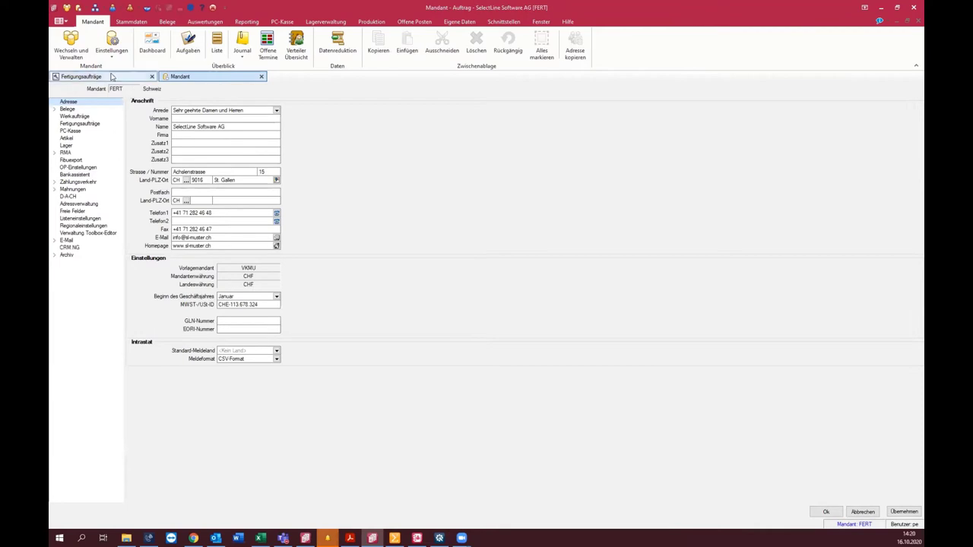
left_click(84, 77)
left_click(82, 121)
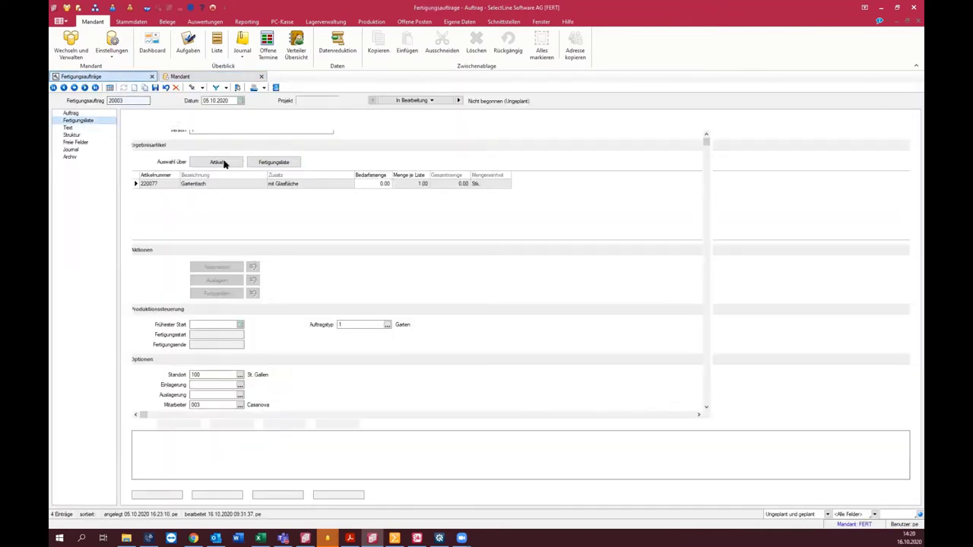
Step: Open work step 2 Holzbeine zuschneiden, cancel without changes, then switch to the Mandant tab
left_click(251, 156)
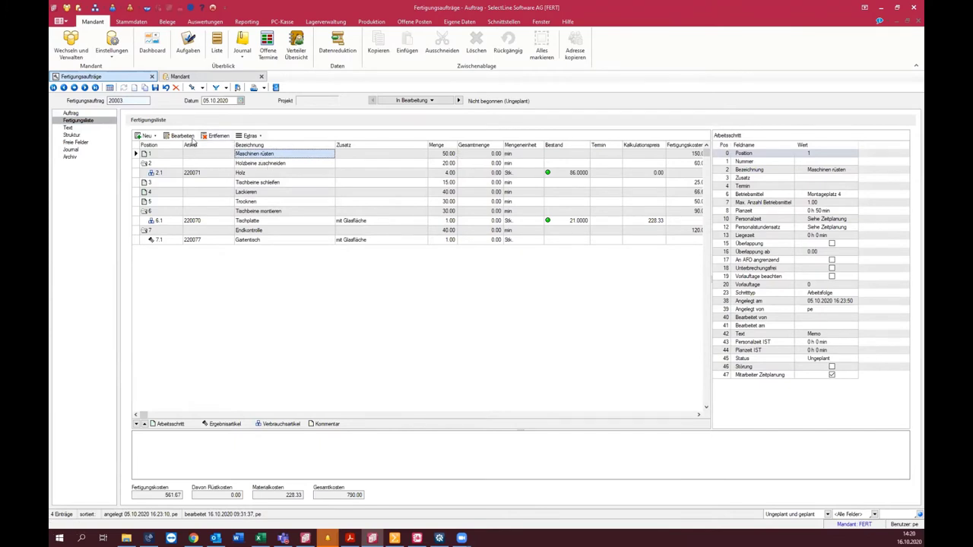
left_click(261, 164)
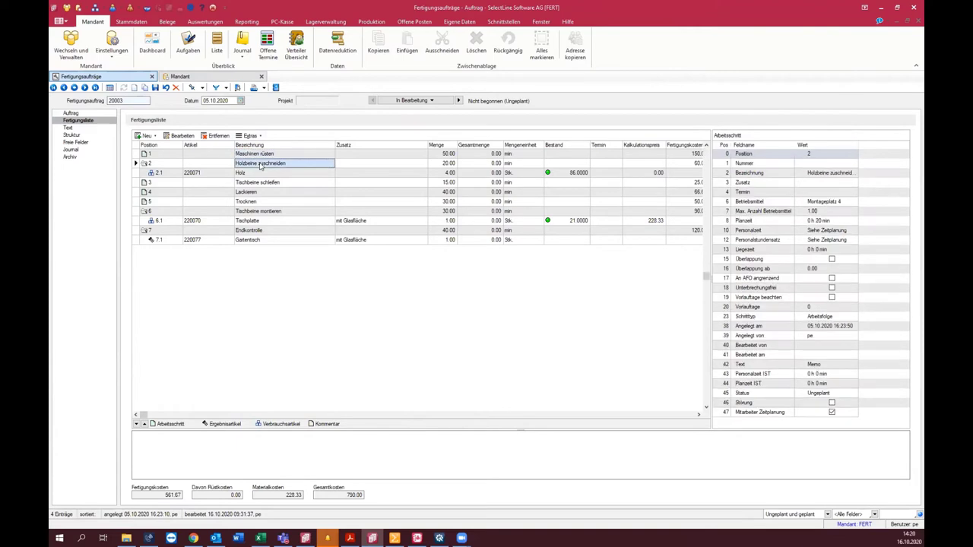
double_click(360, 164)
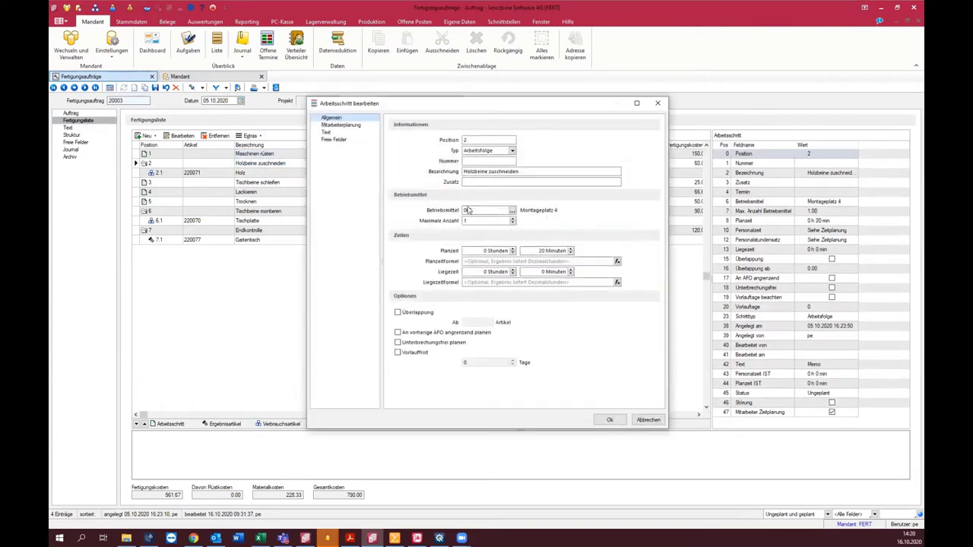
left_click(647, 421)
left_click(180, 77)
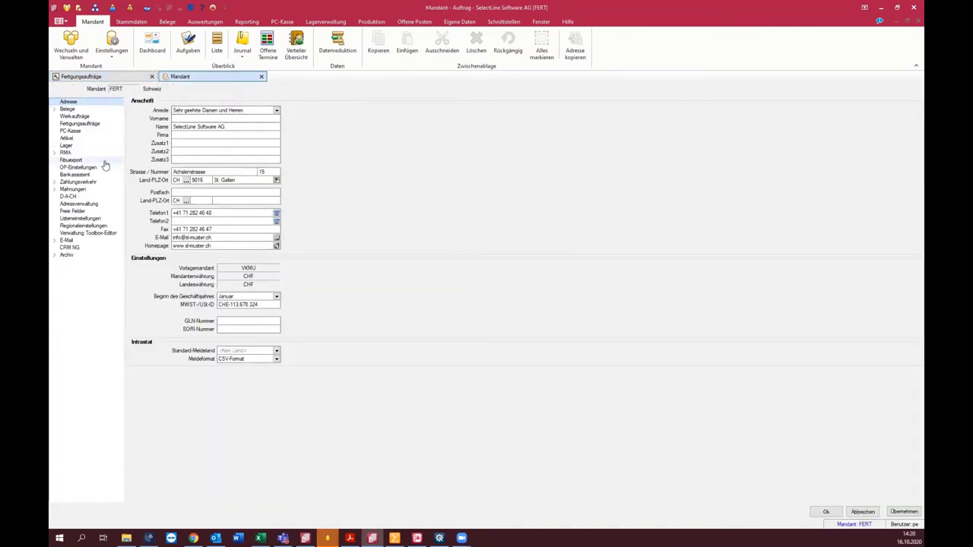
Step: Check the Fertigungsaufträge client settings showing 0 Tage Puffer, then return to order 20003
left_click(80, 123)
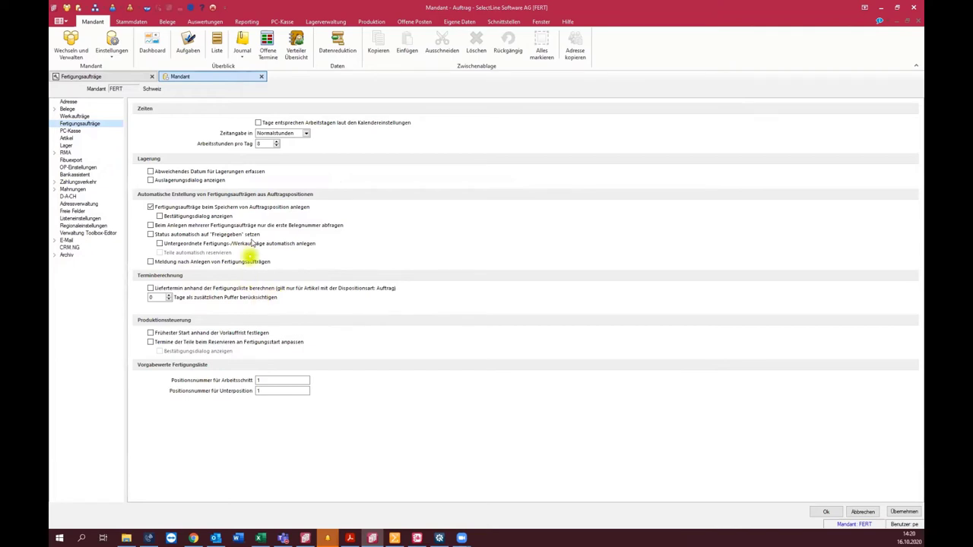
left_click(170, 296)
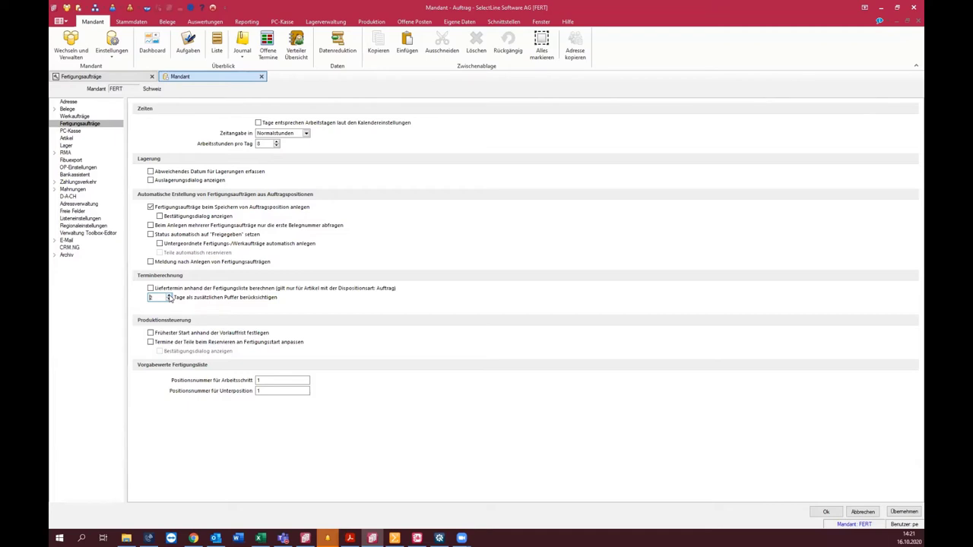
left_click(95, 77)
double_click(262, 165)
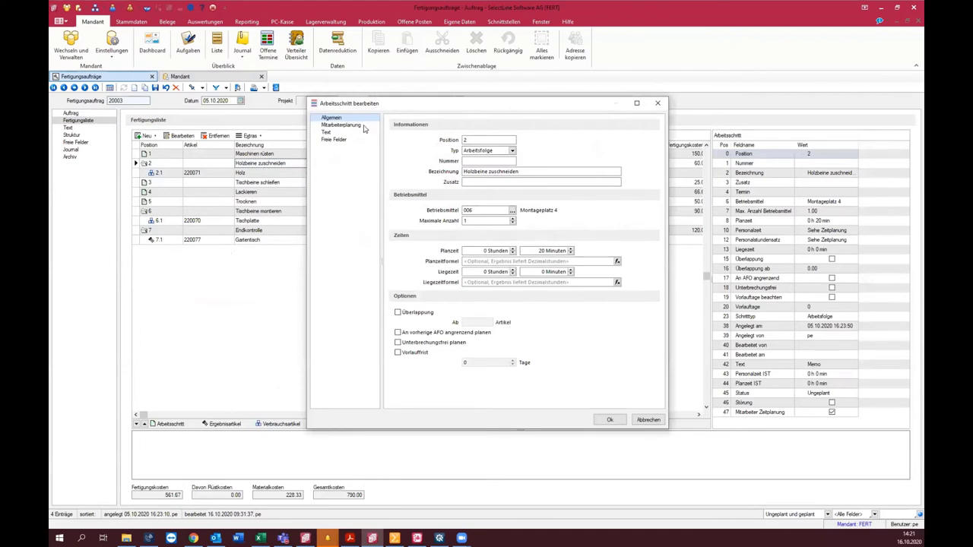
left_click(365, 125)
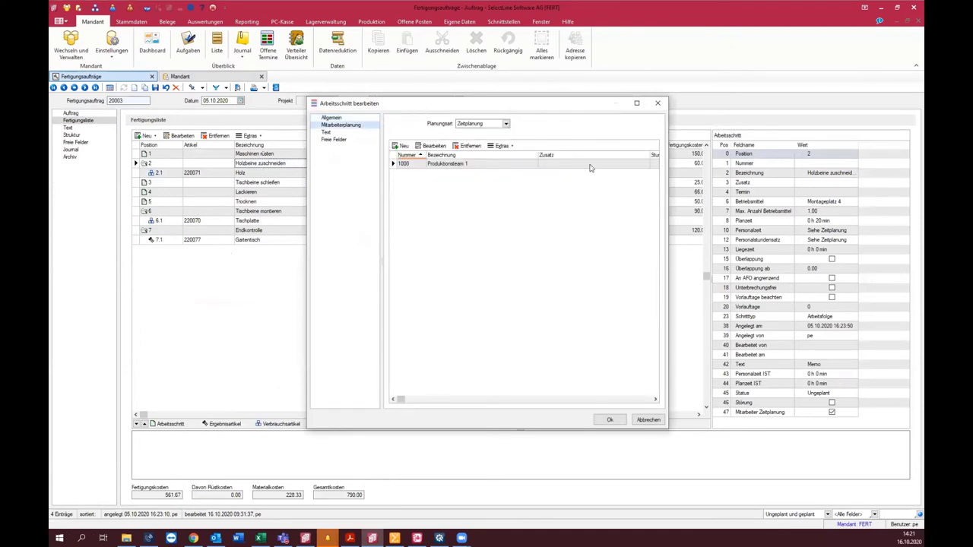
double_click(467, 165)
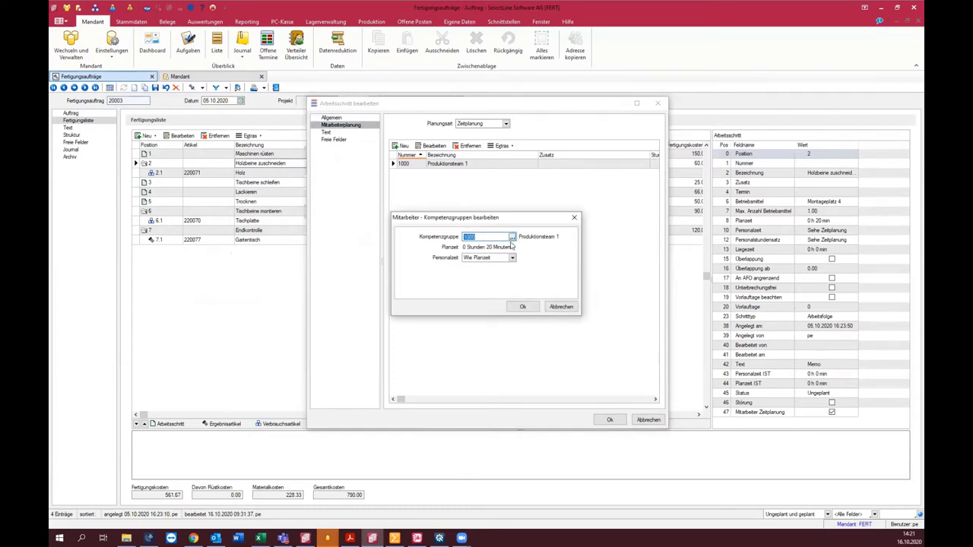
left_click(512, 259)
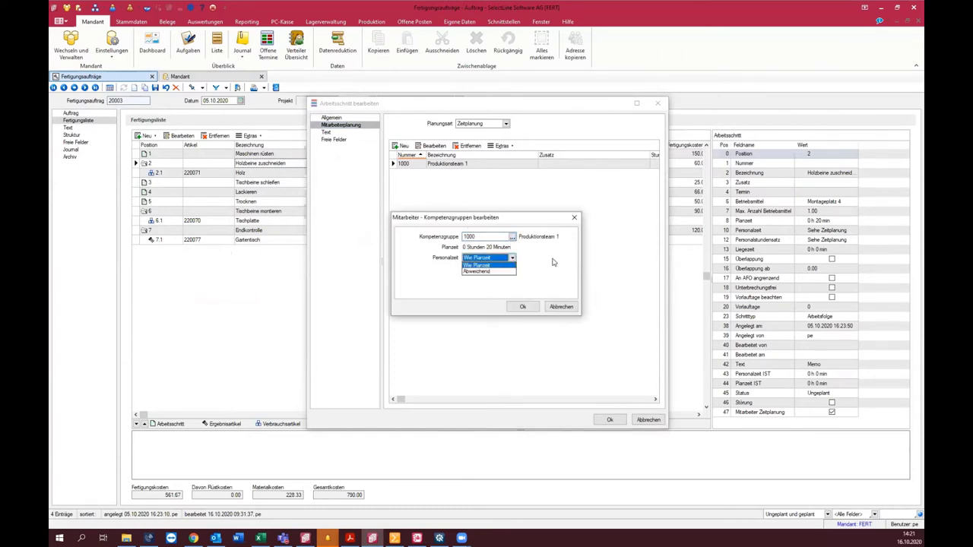
left_click(541, 259)
left_click(566, 307)
left_click(481, 124)
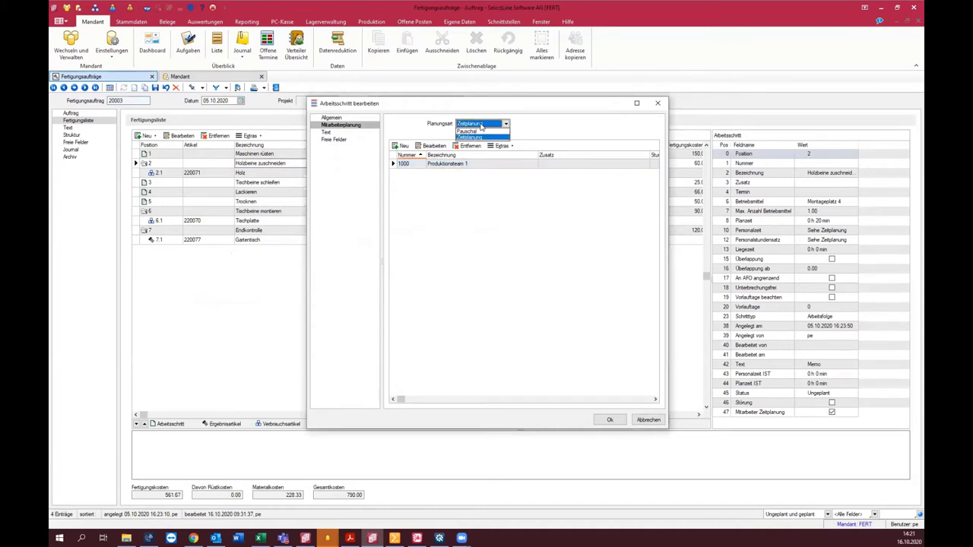
left_click(526, 126)
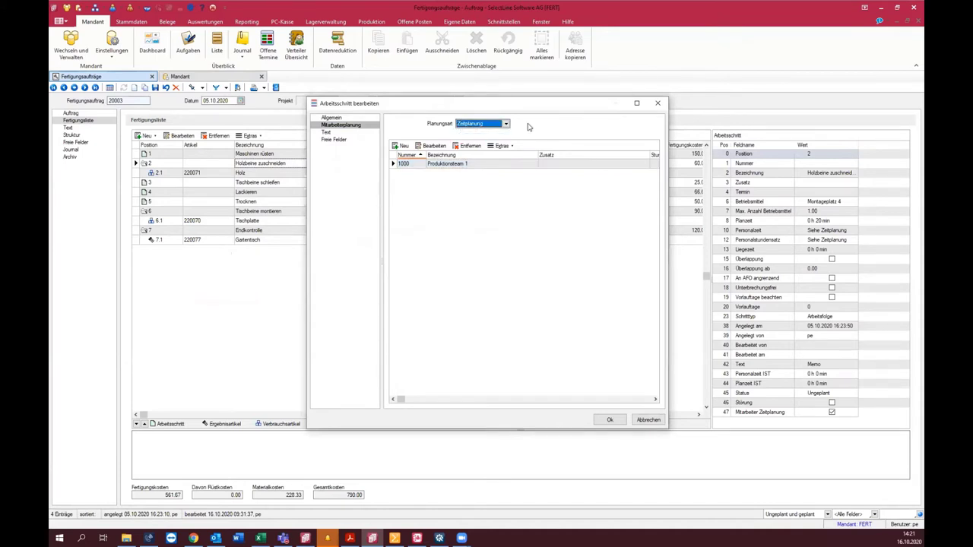
left_click(658, 421)
double_click(252, 154)
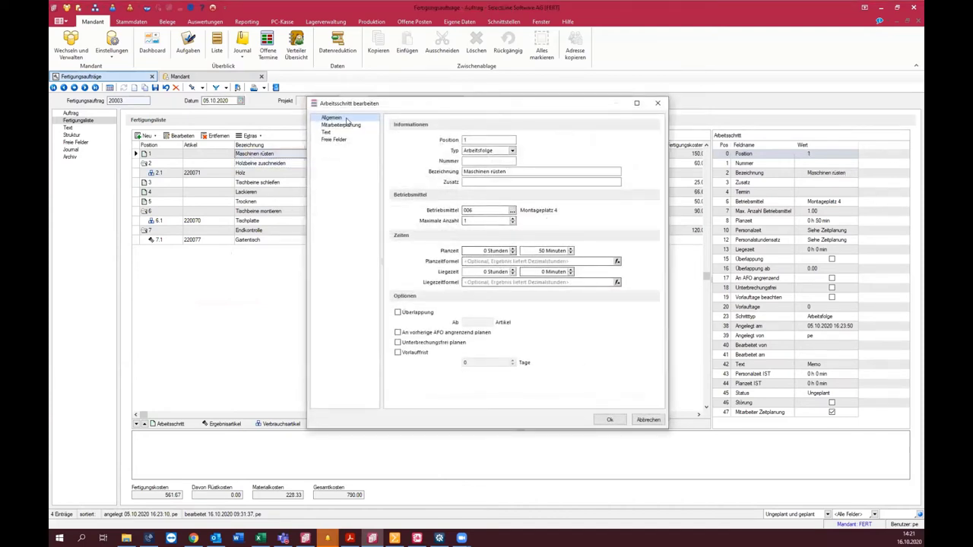
left_click(610, 421)
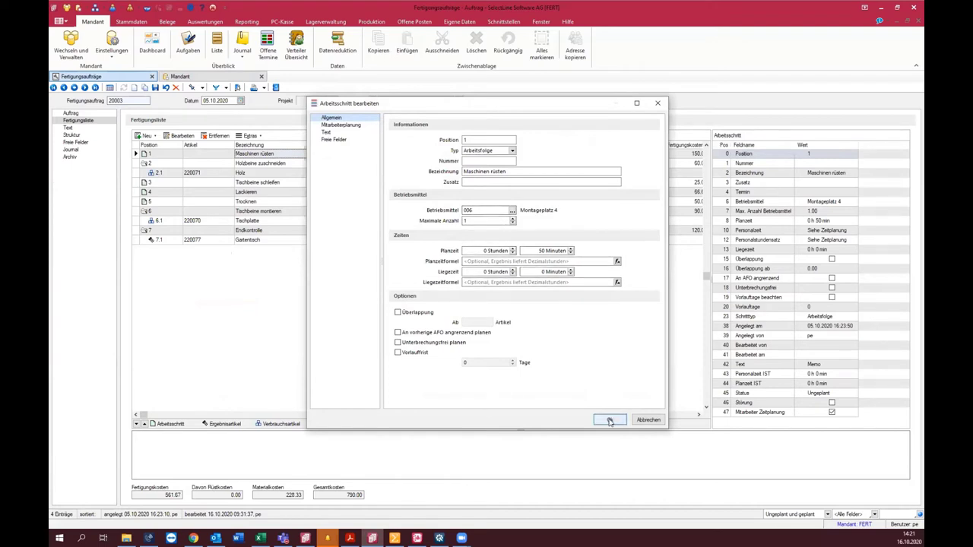
left_click(648, 421)
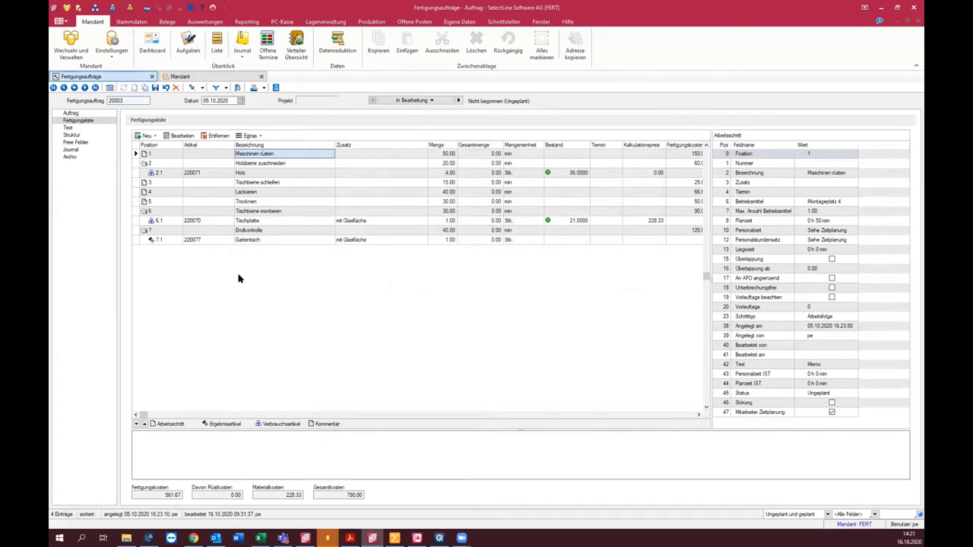
Step: Show the master data of the Gartentisch article 220077 from row 7.1
left_click(285, 239)
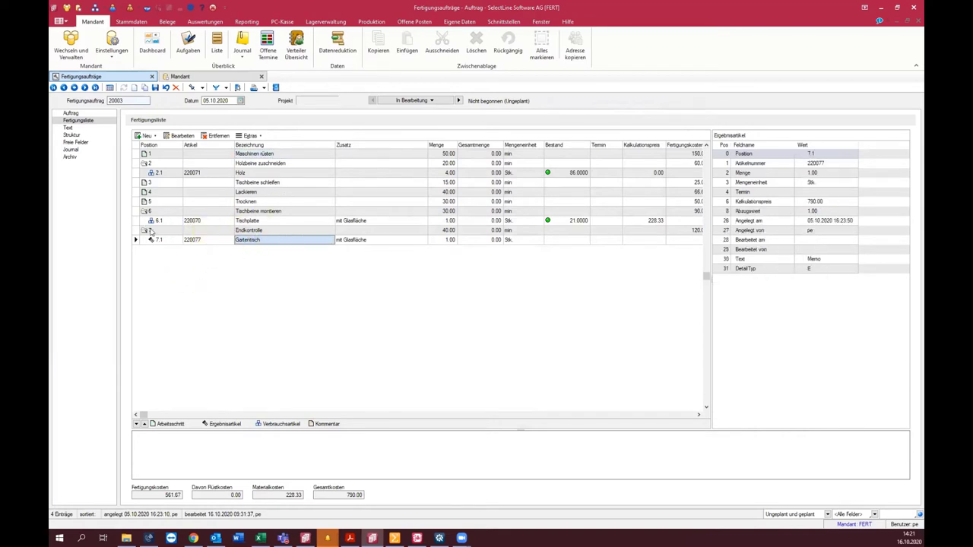
left_click(199, 240)
right_click(199, 241)
mouse_move(283, 258)
left_click(367, 260)
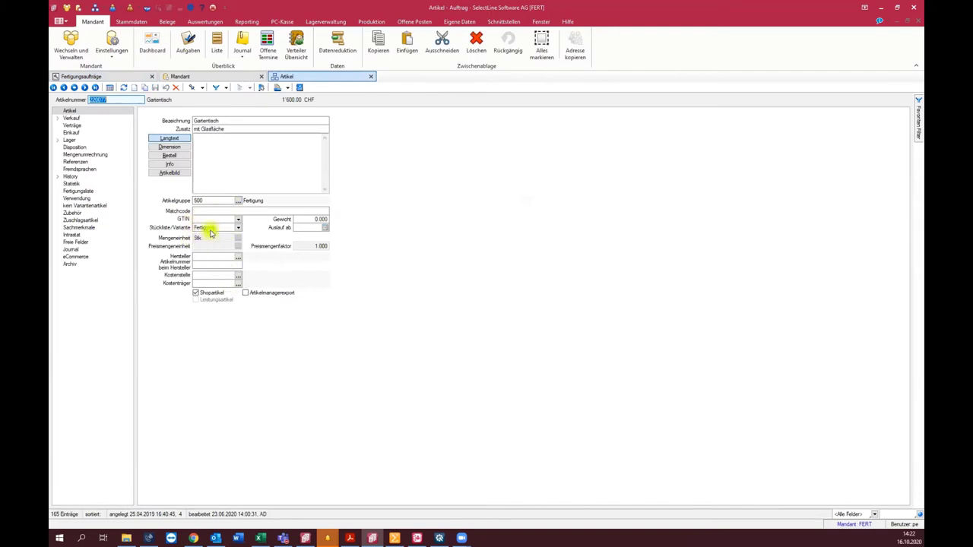
Step: Return to production order 20003 and save it
left_click(81, 76)
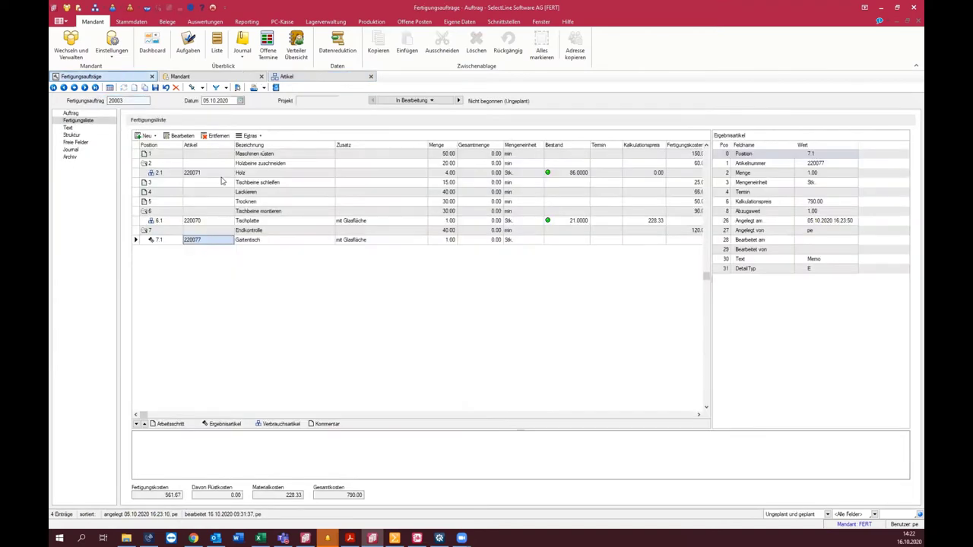
left_click(252, 242)
left_click(223, 242)
left_click(155, 88)
Step: On the Produktionssteuerung board, view the Holz zuschneiden step details and close them unchanged
left_click(439, 538)
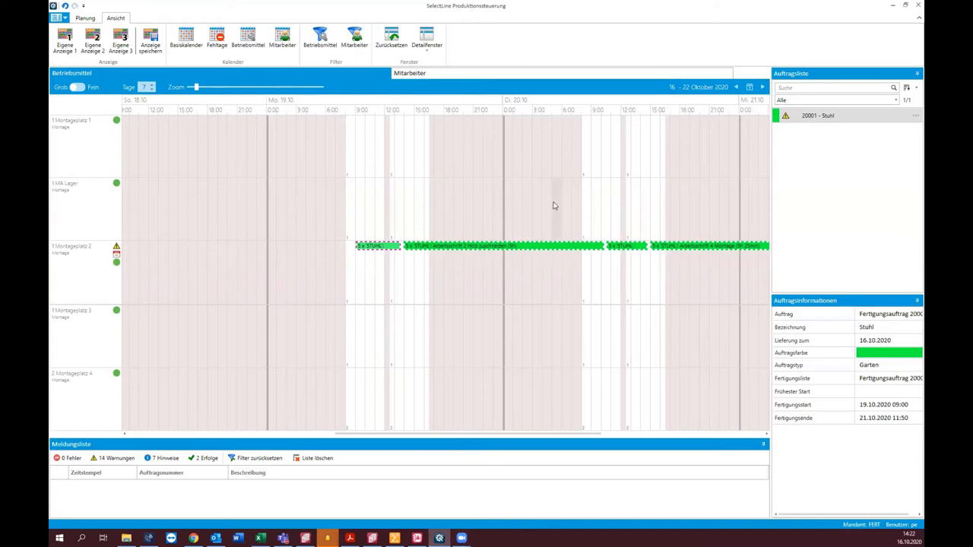
left_click(455, 247)
right_click(450, 248)
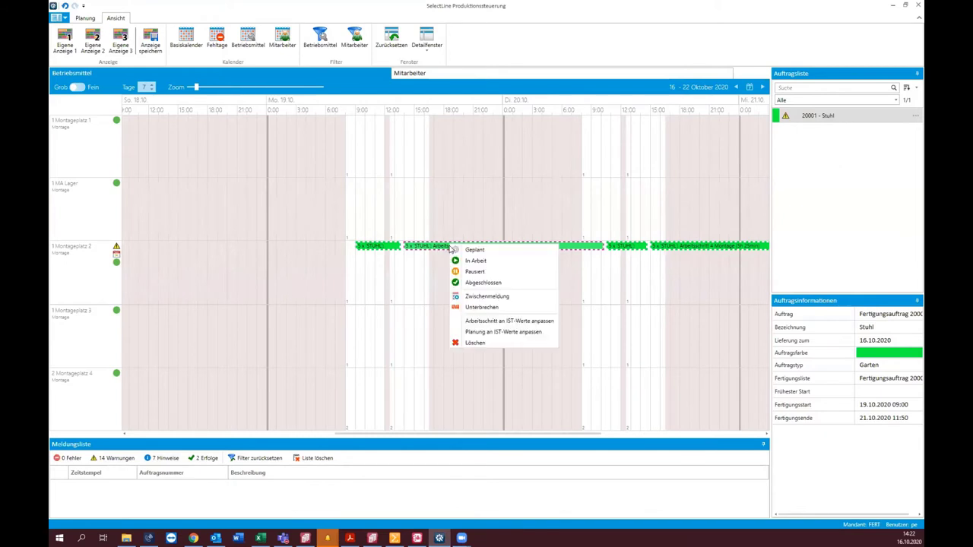
left_click(445, 250)
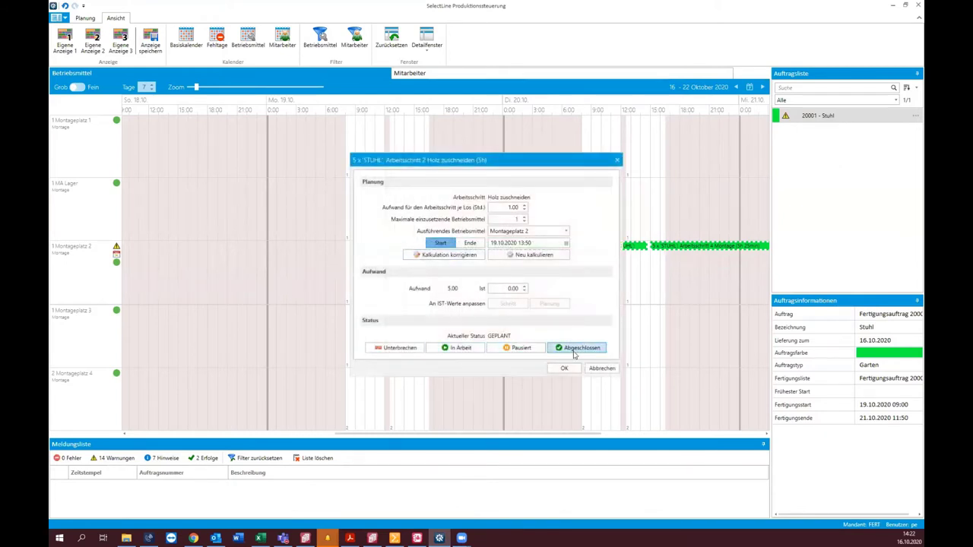
left_click(602, 368)
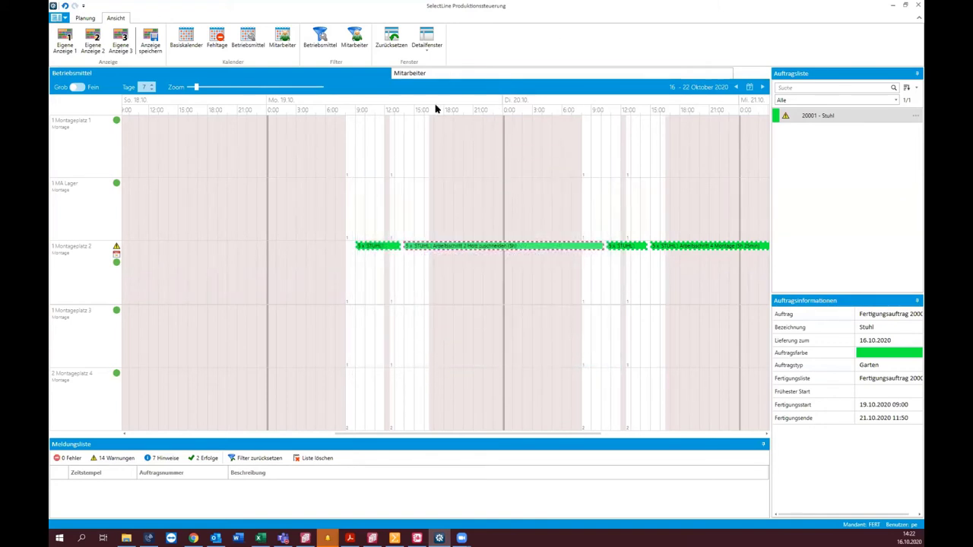
Step: Start a Zwischenmeldung for Holz zuschneiden, check the finished quantity field, then cancel
mouse_move(434, 249)
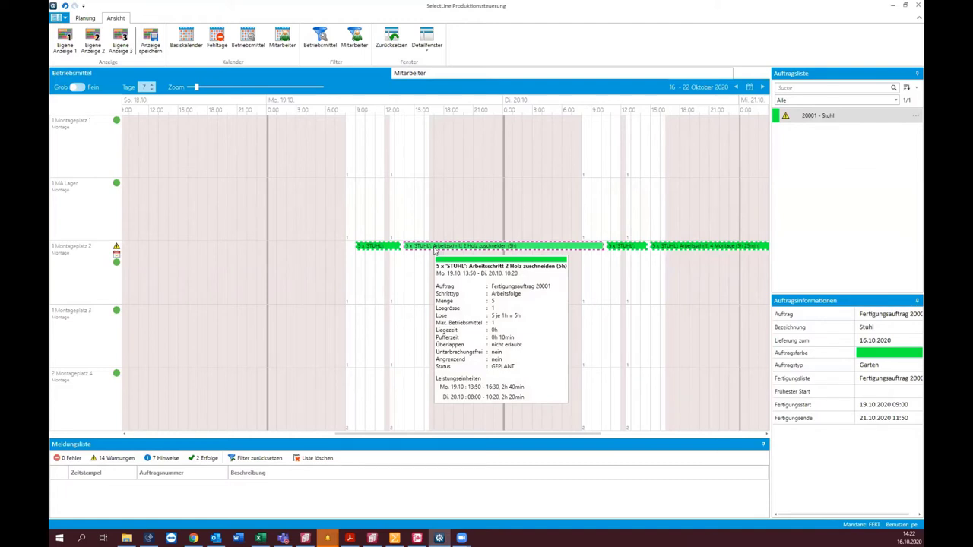
right_click(435, 250)
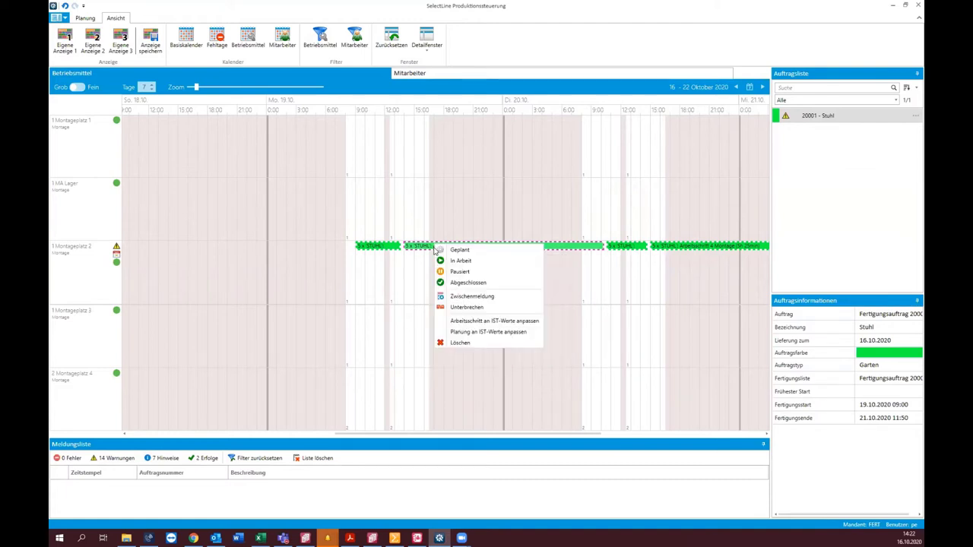
left_click(490, 297)
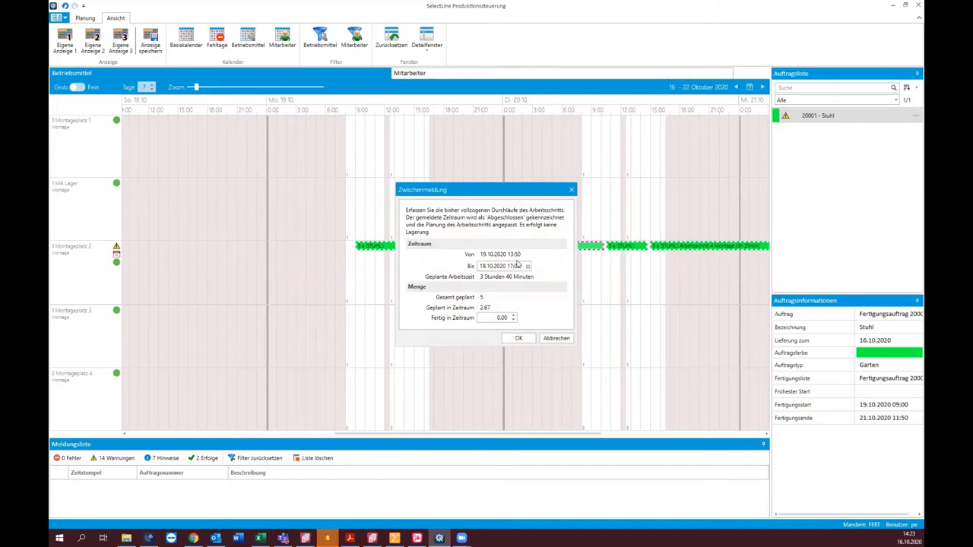
left_click(499, 318)
left_click(553, 339)
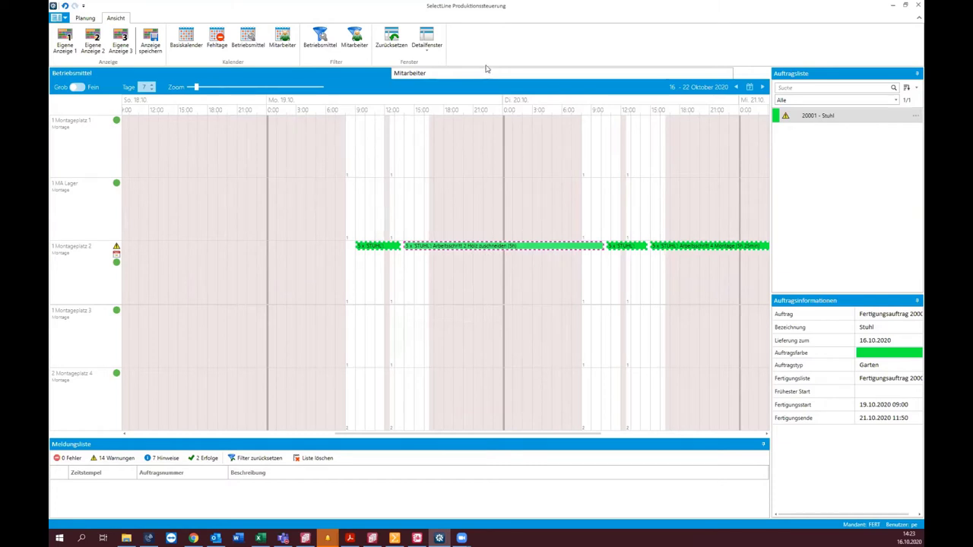
left_click(486, 72)
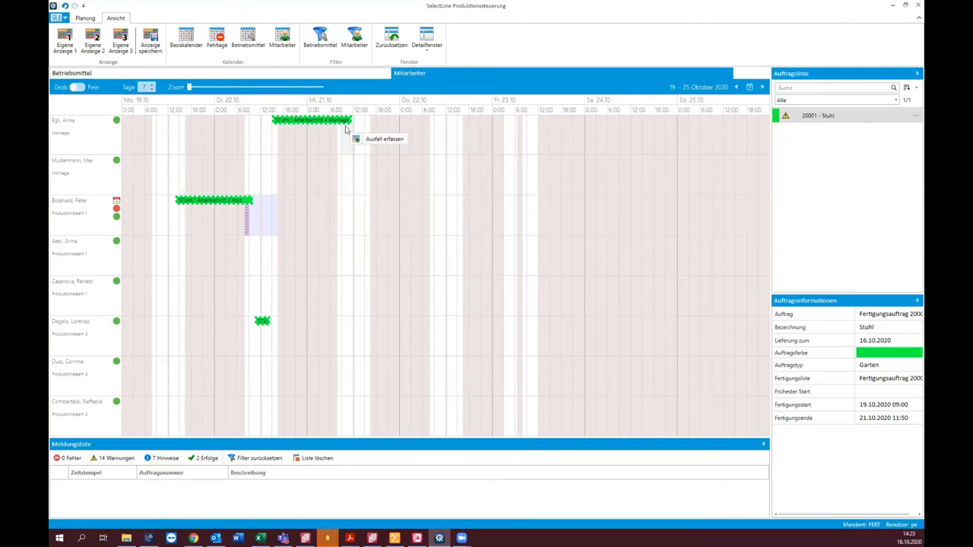
left_click(366, 139)
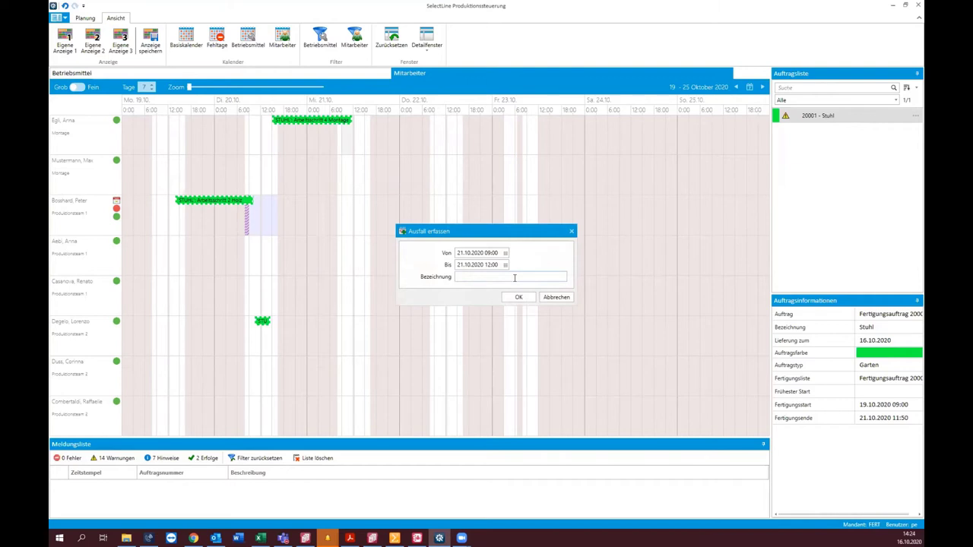
left_click(556, 298)
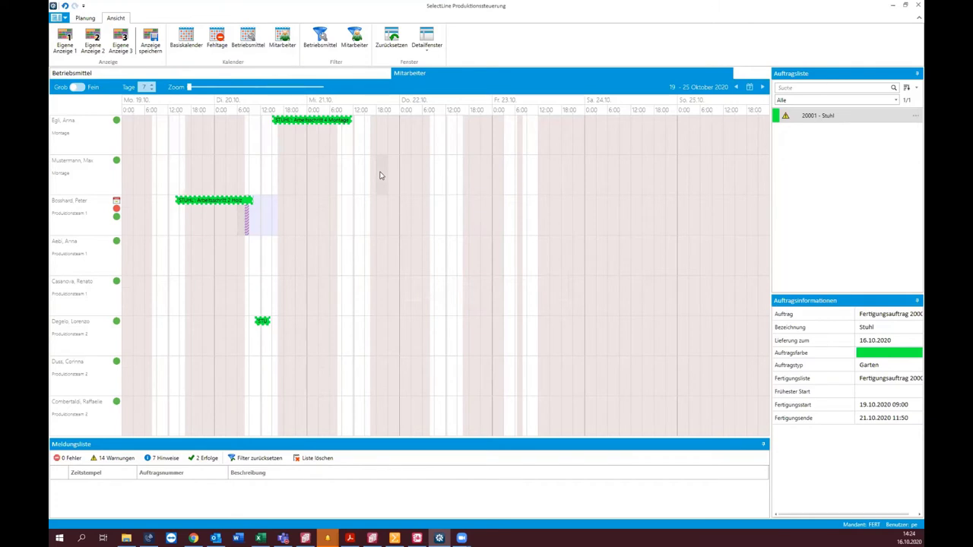
double_click(345, 120)
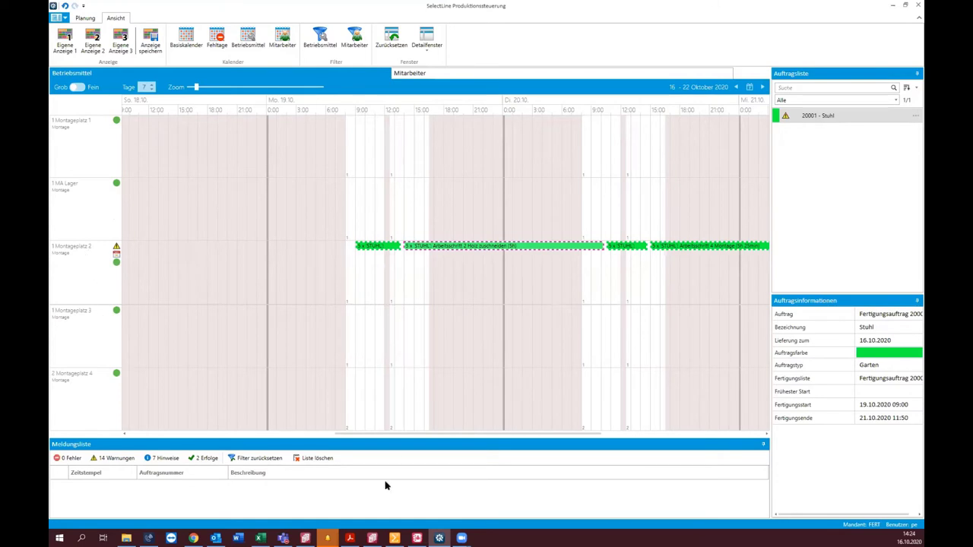
Step: Review Montageplatz 3's alternative resources, Montageplatz 2 and Montageplatz 4, in the production resources
left_click(373, 537)
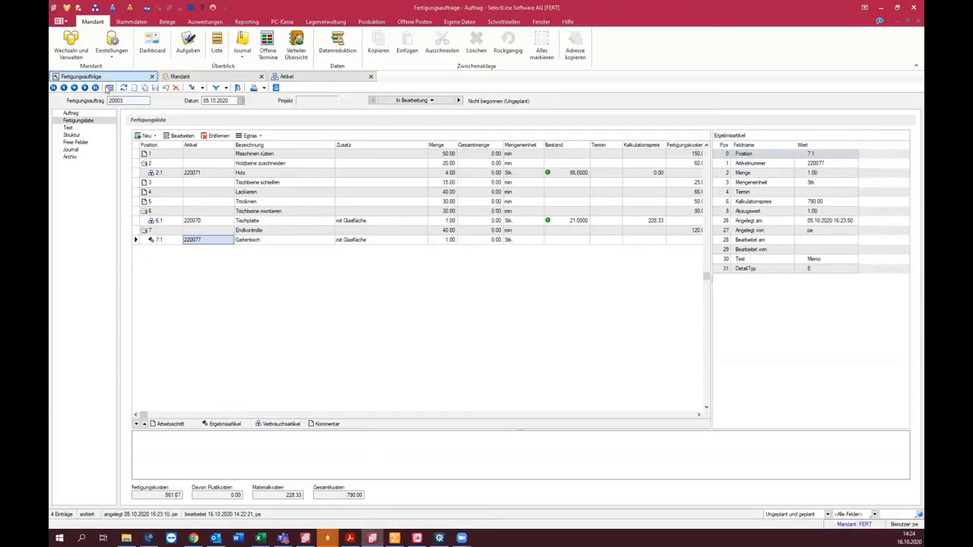
left_click(371, 21)
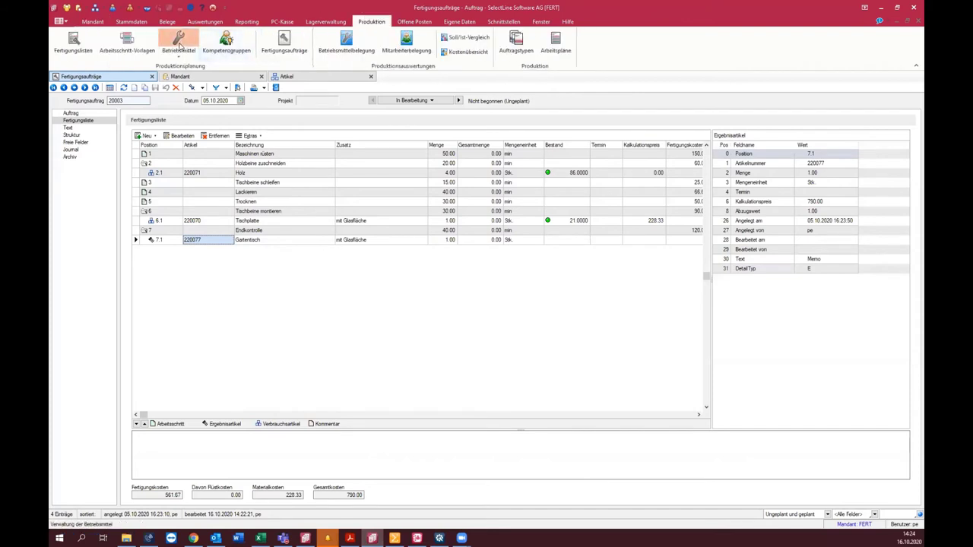
left_click(178, 41)
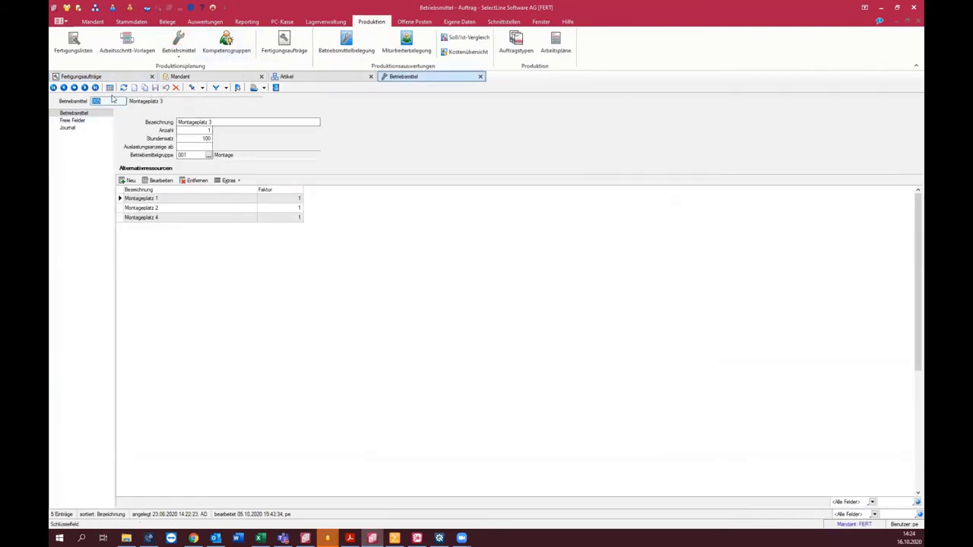
left_click(145, 209)
left_click(158, 218)
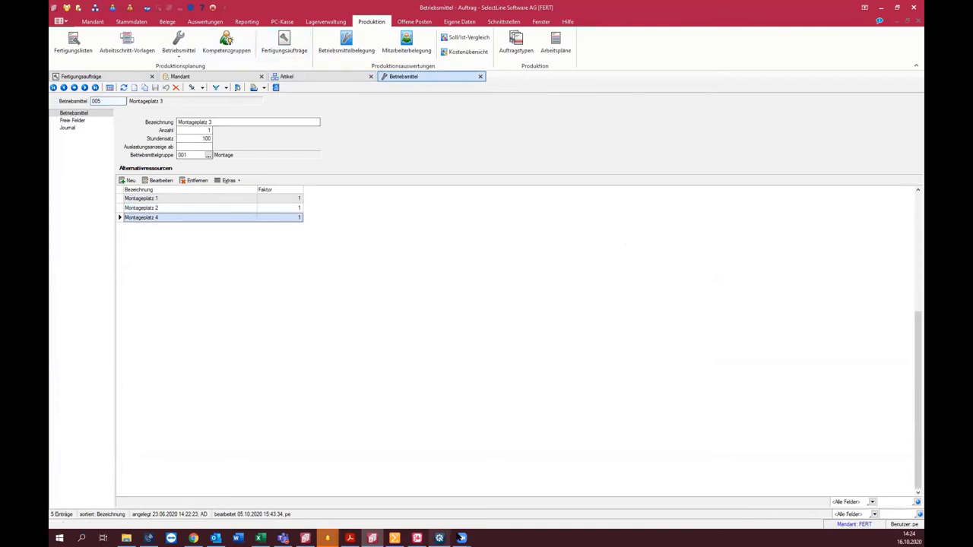
left_click(449, 539)
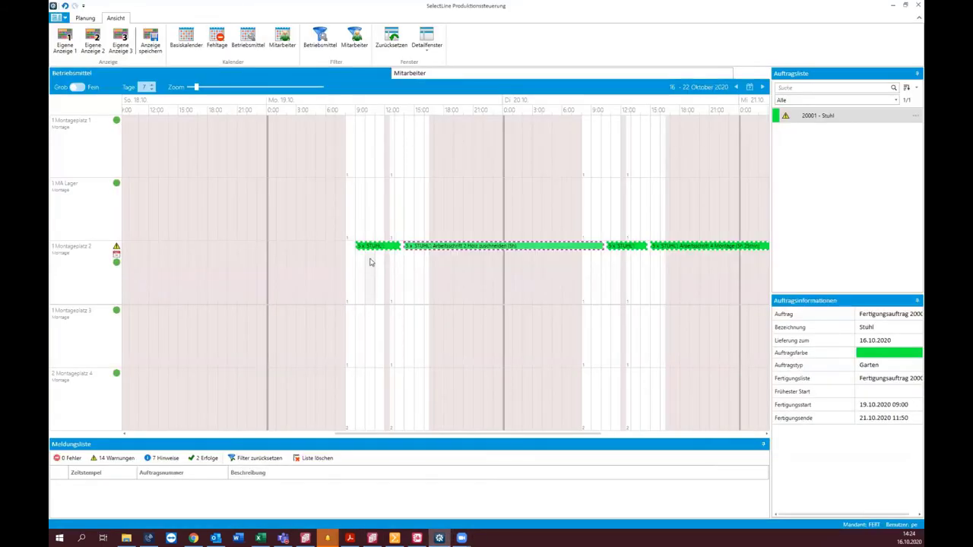
mouse_move(370, 247)
left_click_drag(370, 247, 372, 316)
mouse_move(372, 316)
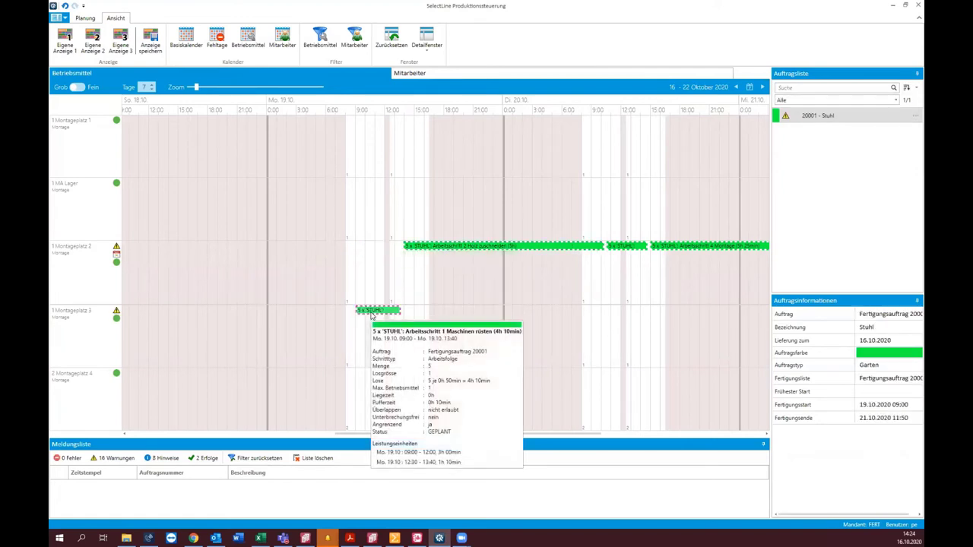
left_click_drag(372, 315, 382, 263)
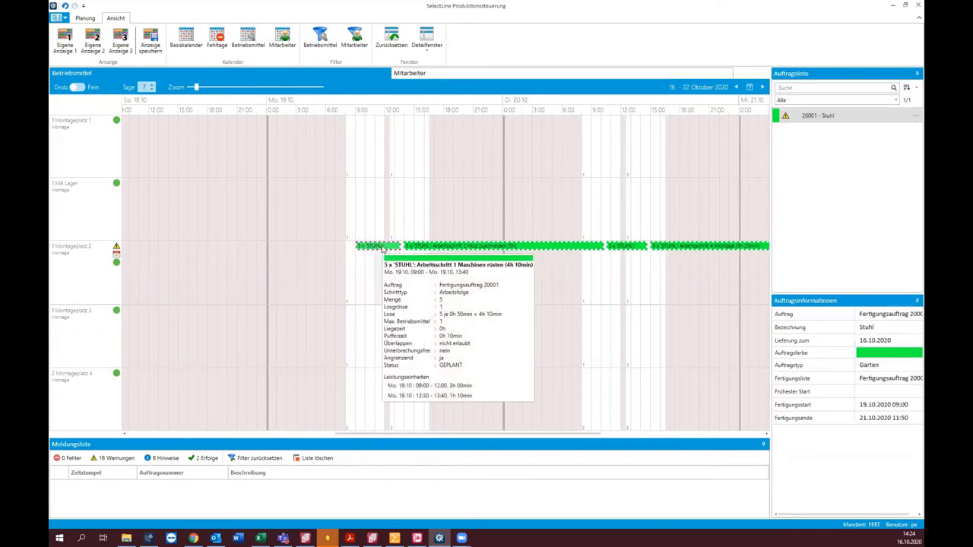
double_click(382, 248)
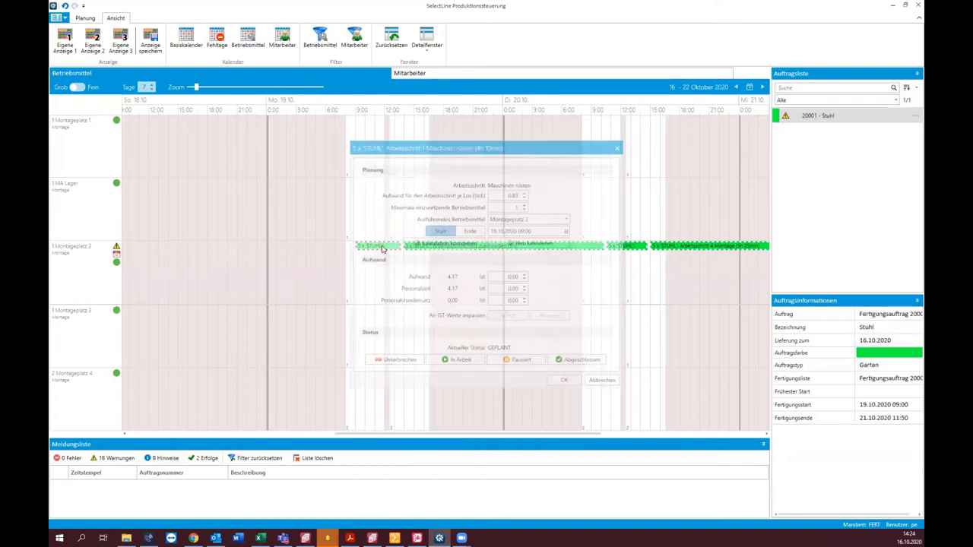
left_click(559, 219)
left_click(606, 247)
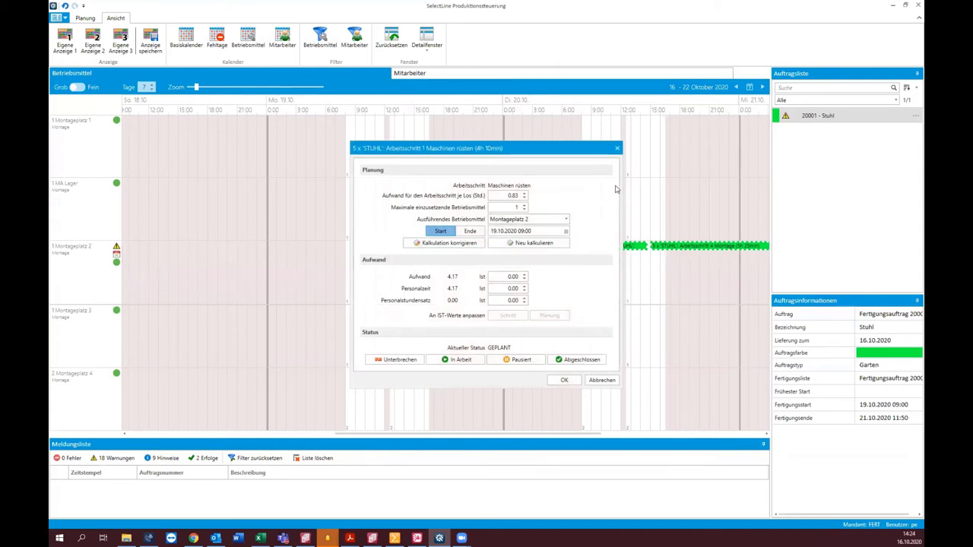
left_click(601, 380)
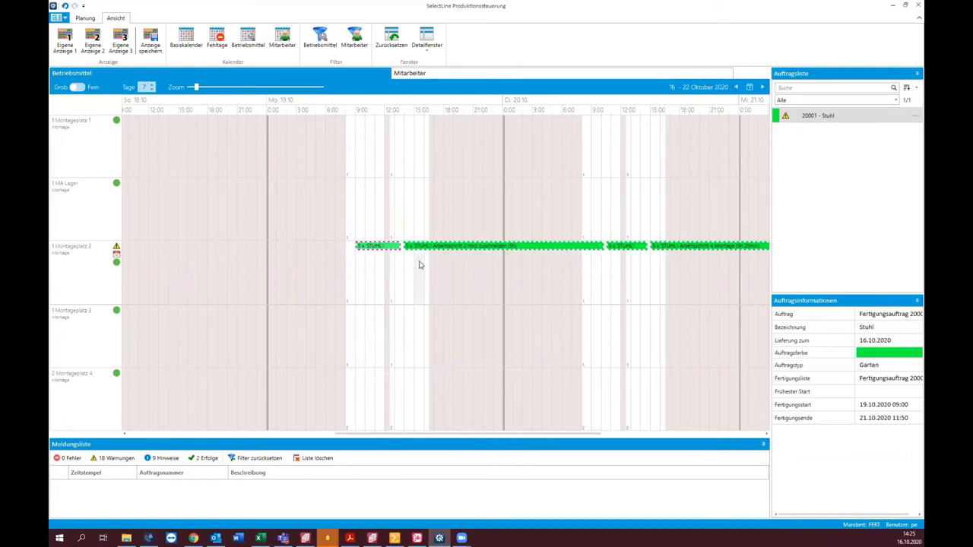
Step: Read the F1 help for the planning display and close it
mouse_move(382, 253)
key("F1")
scroll(426, 282, "down", 10)
scroll(454, 251, "down", 3)
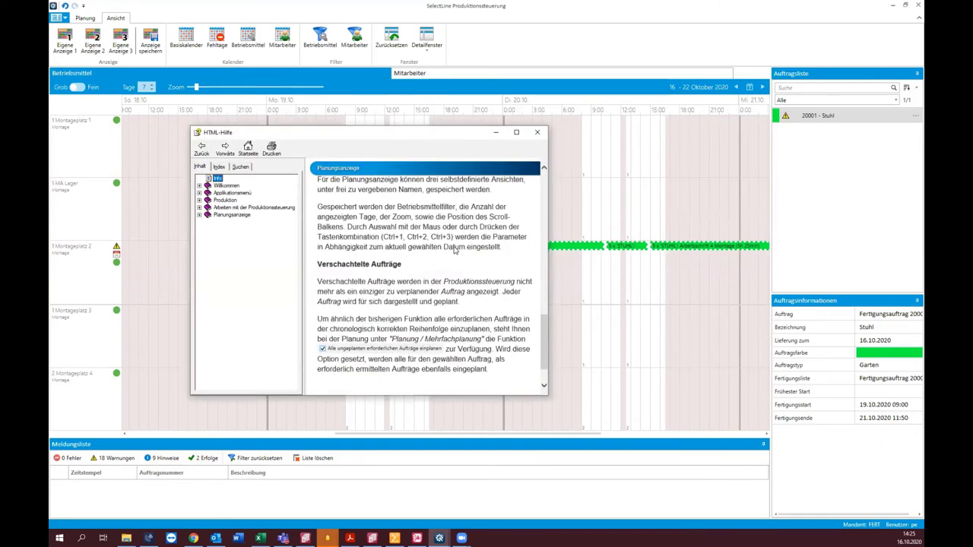
scroll(453, 251, "up", 8)
scroll(454, 251, "up", 3)
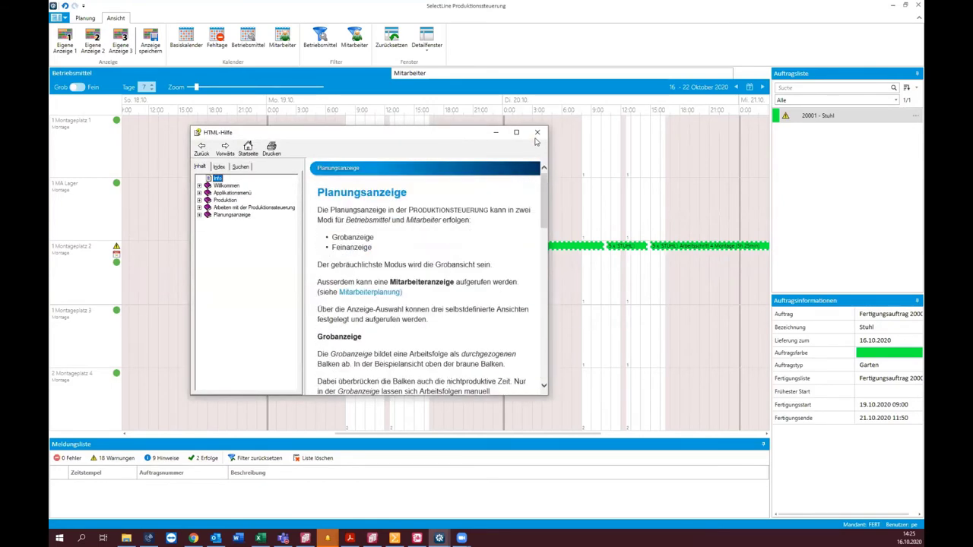
left_click(537, 132)
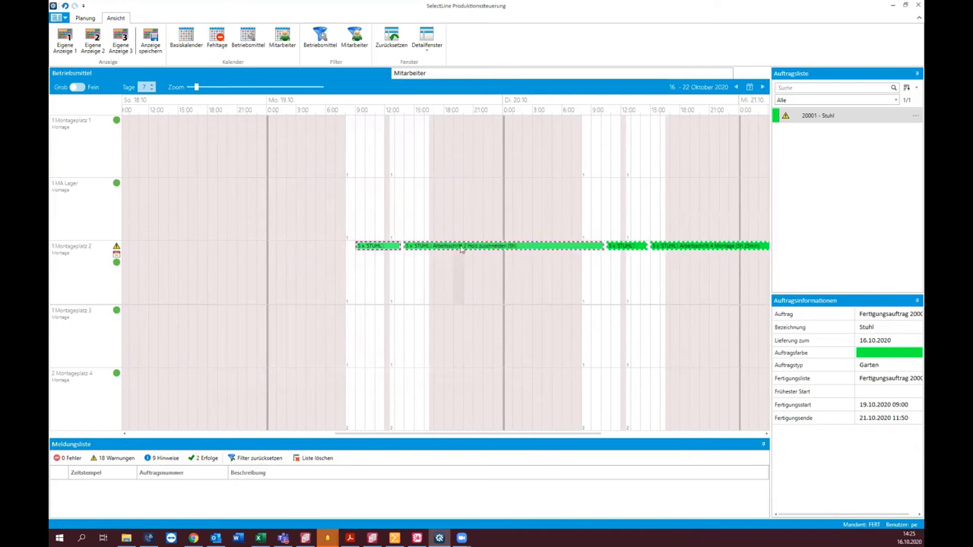
Step: Open work step 3 'Tischbeine schleifen' of production order 20003 in Auftrag
left_click(372, 537)
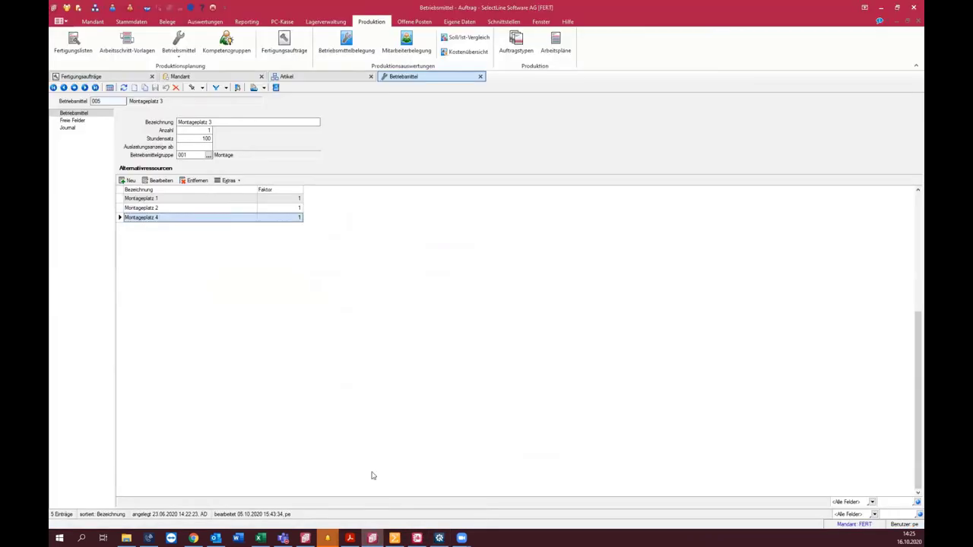
left_click(107, 77)
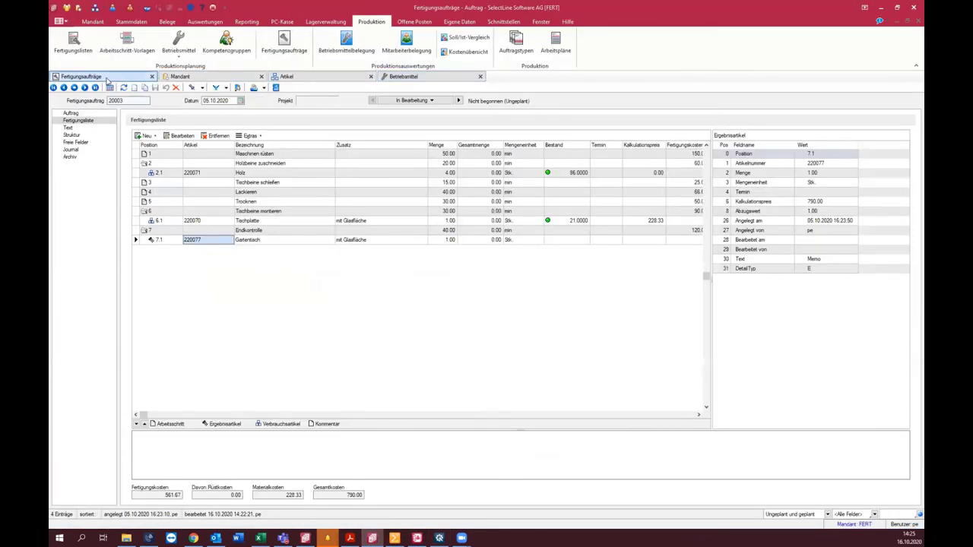
double_click(256, 183)
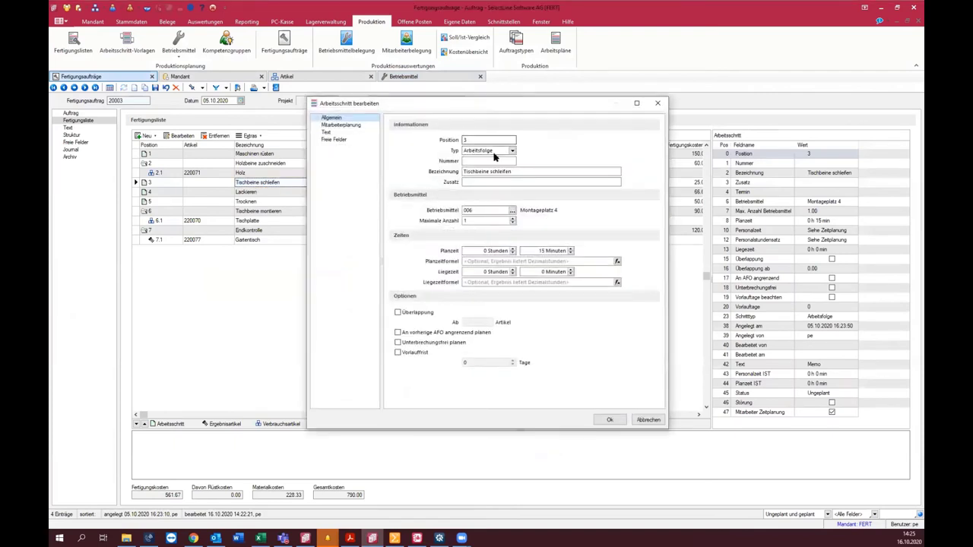
Step: Check the Typ list, then close the 'Tischbeine schleifen' editor leaving it an Arbeitsfolge step
left_click(498, 153)
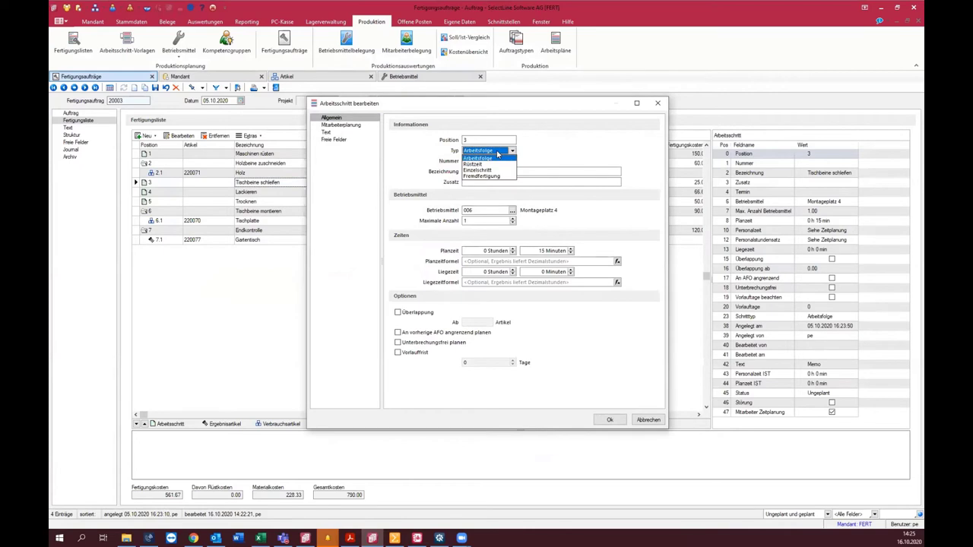
left_click(655, 103)
left_click(655, 102)
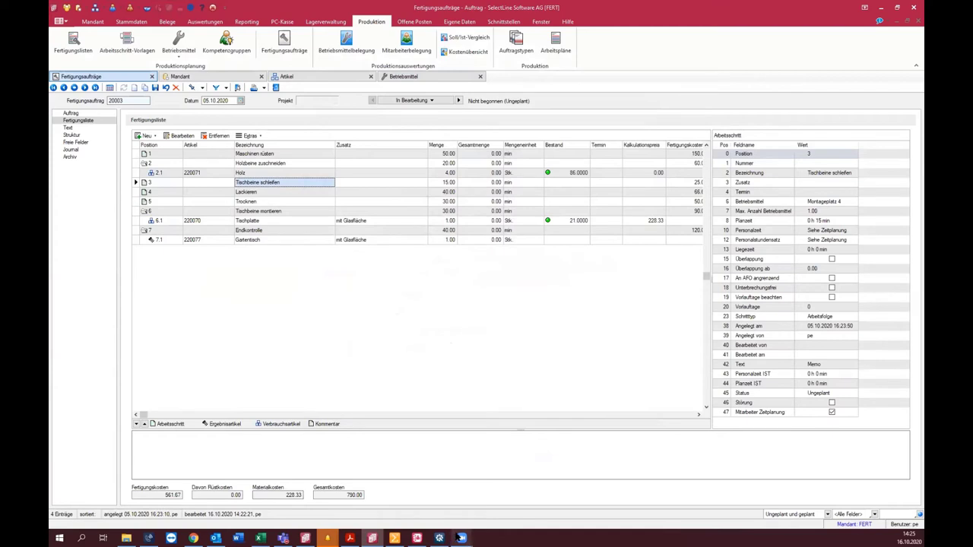
mouse_move(458, 537)
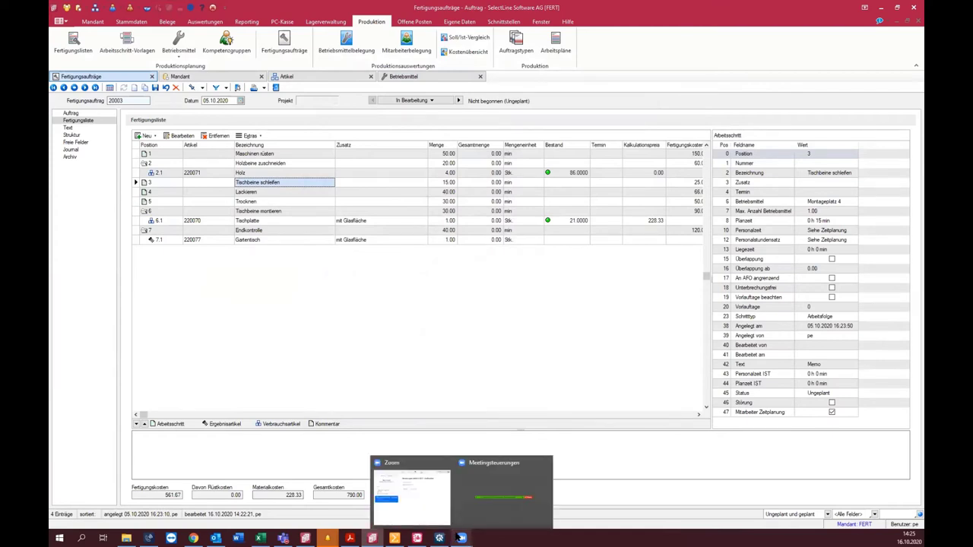
left_click(395, 538)
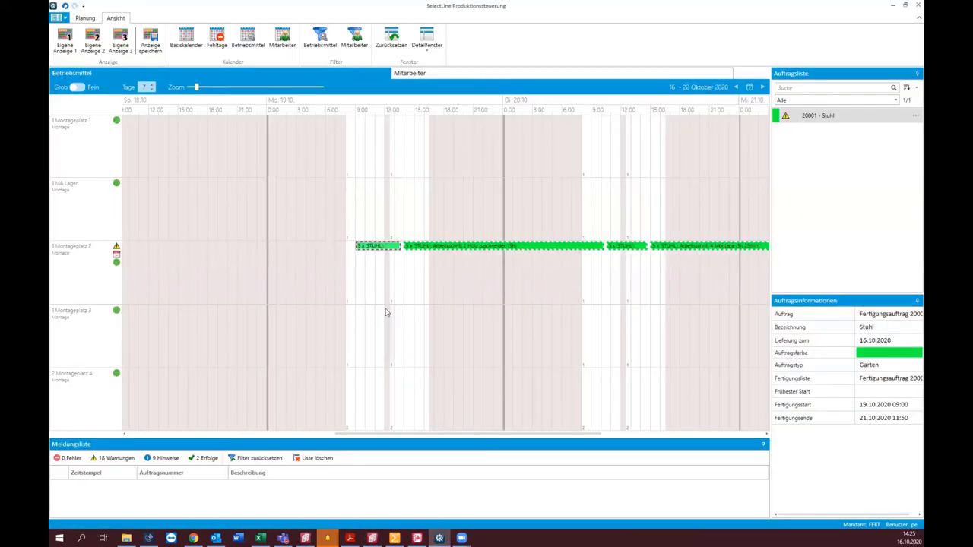
left_click(52, 19)
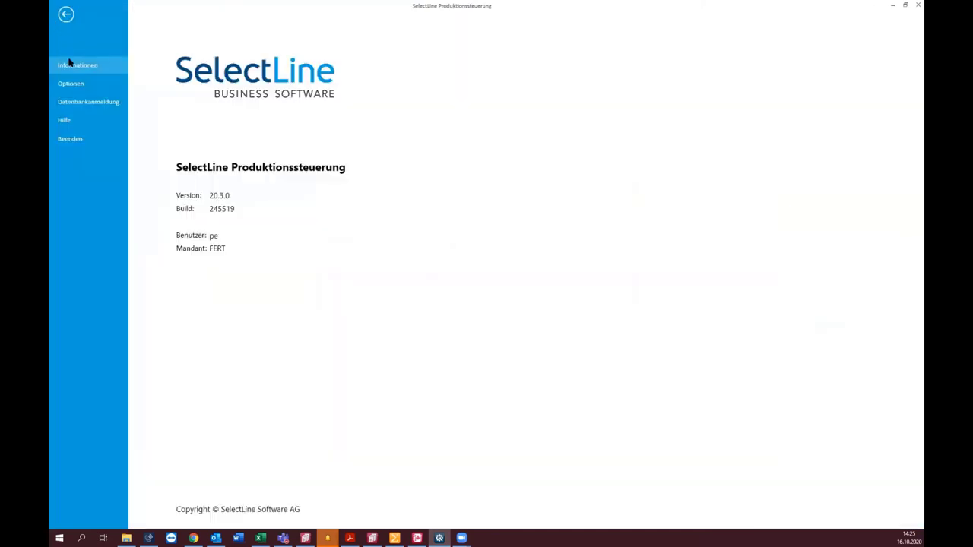
left_click(90, 80)
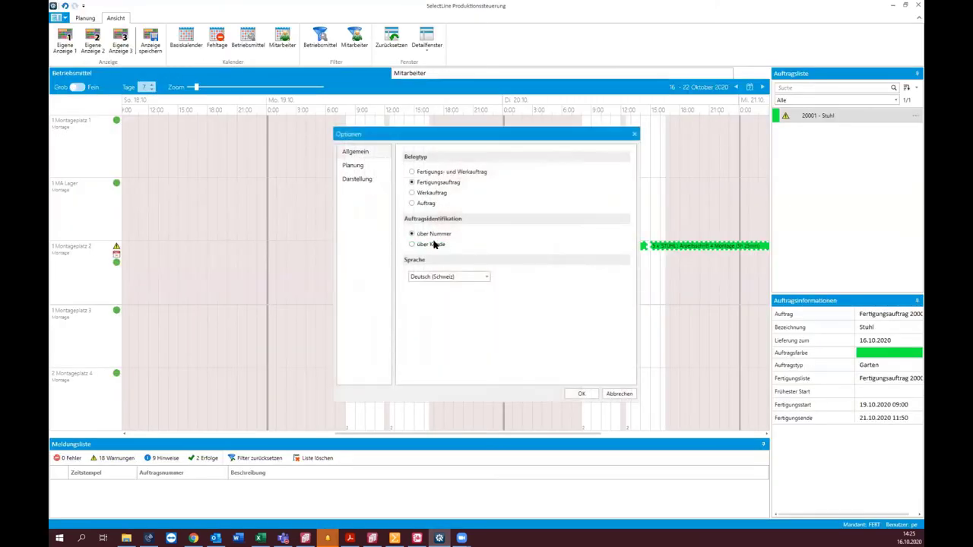
left_click(357, 178)
left_click(550, 252)
left_click(554, 253)
left_click(556, 266)
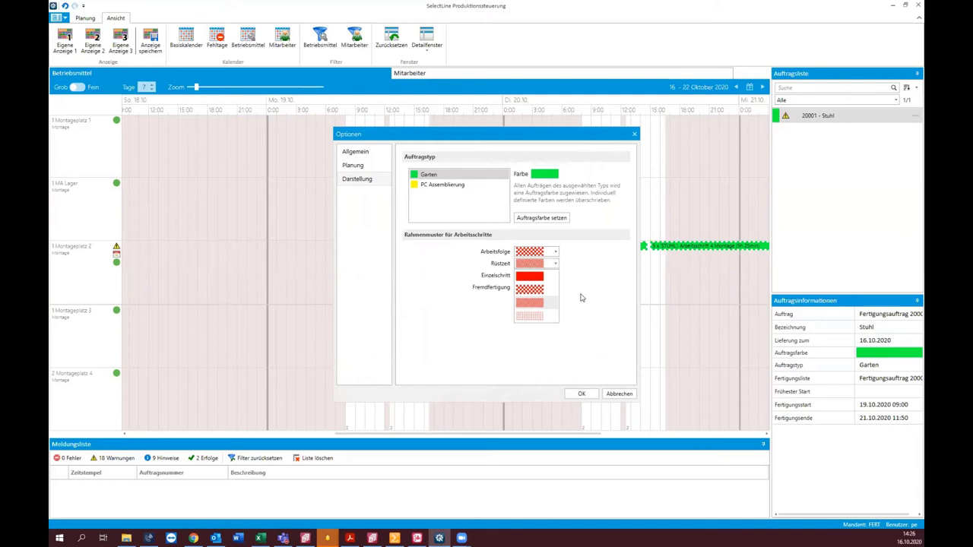
left_click(604, 313)
left_click(620, 393)
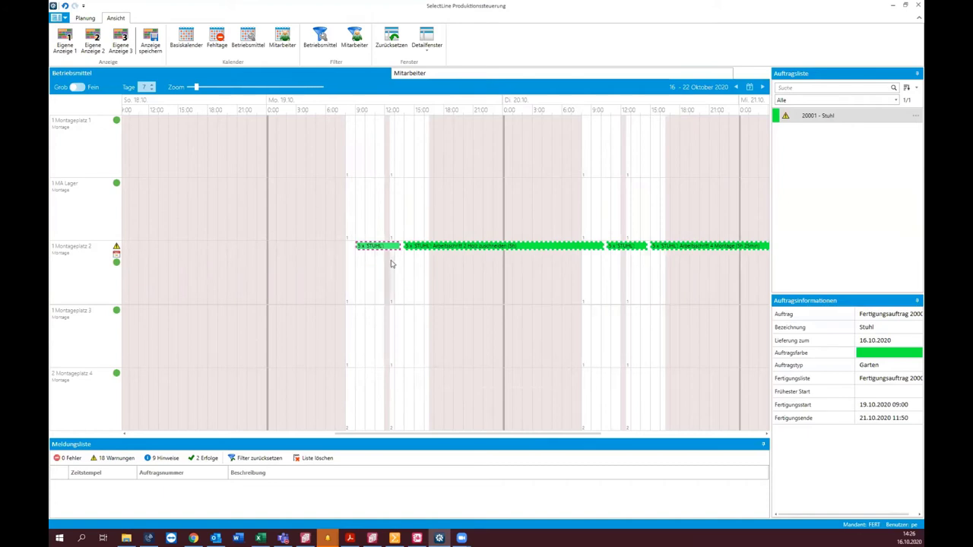
Step: Inspect the first STUHL work step's settings, cancel, and switch back to order 20003 in Auftrag
mouse_move(384, 249)
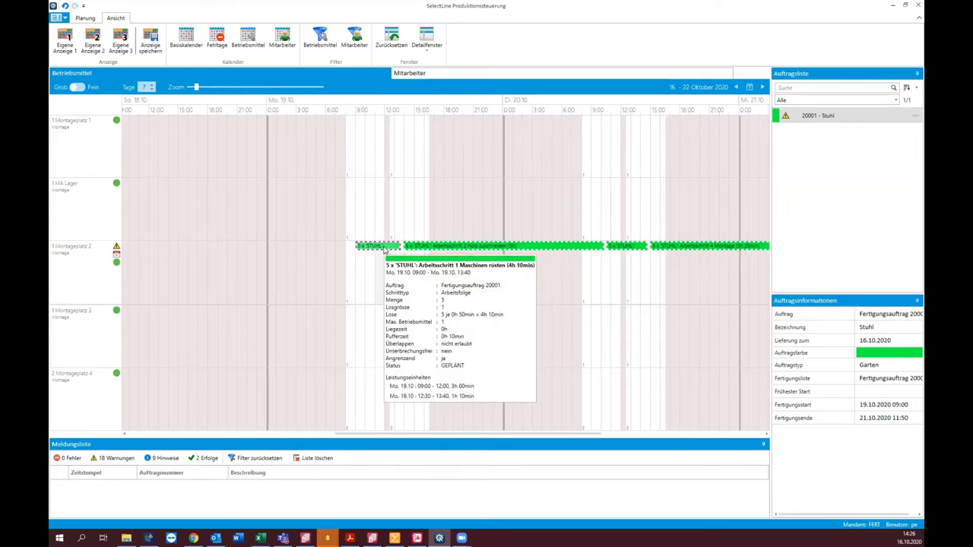
double_click(384, 250)
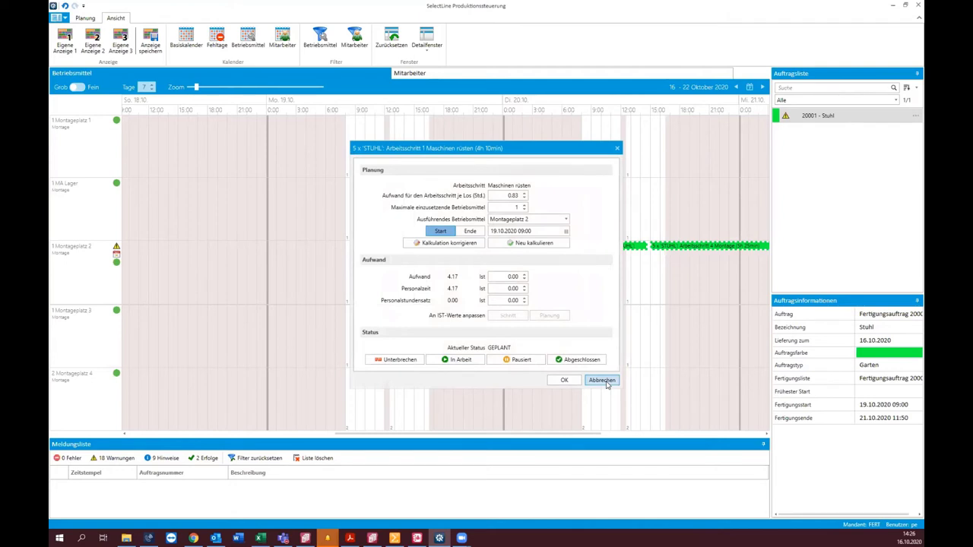
left_click(605, 384)
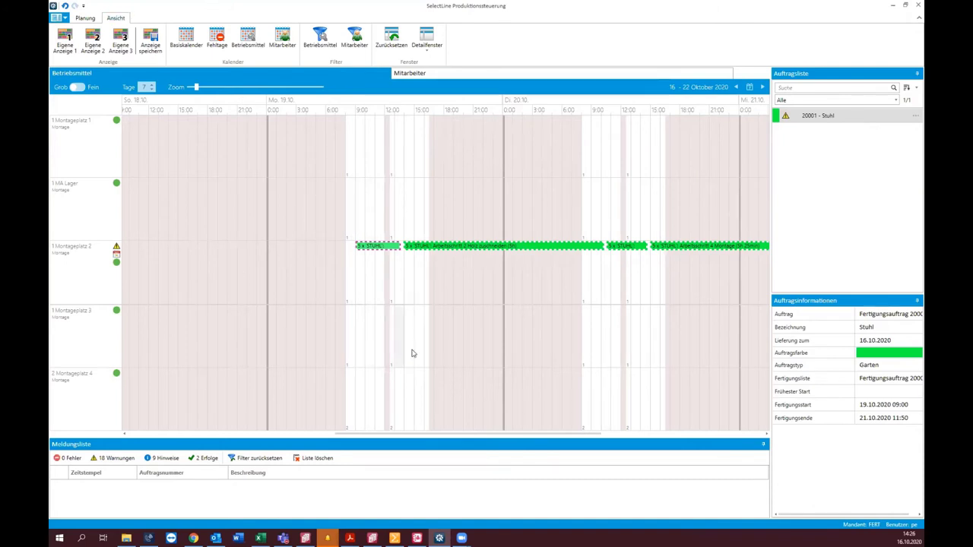
mouse_move(441, 538)
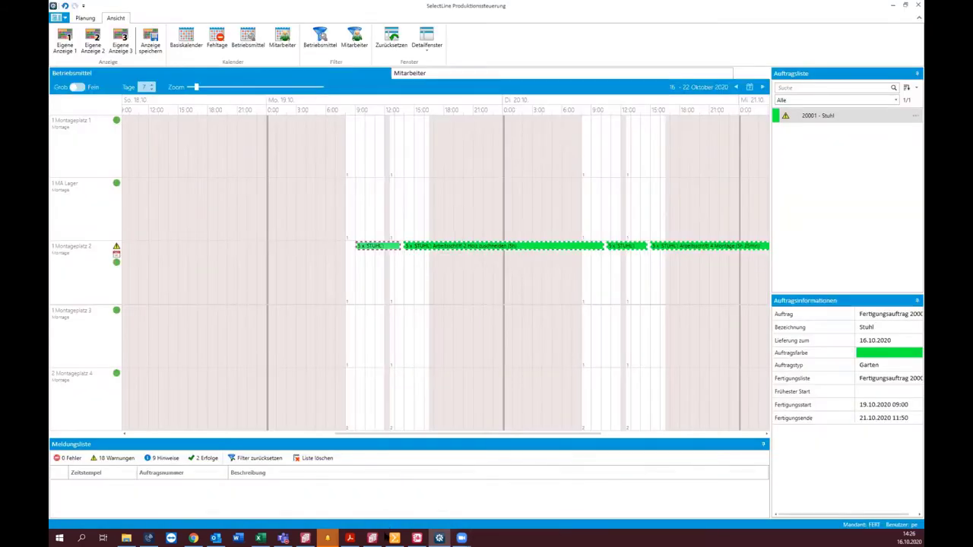
left_click(372, 538)
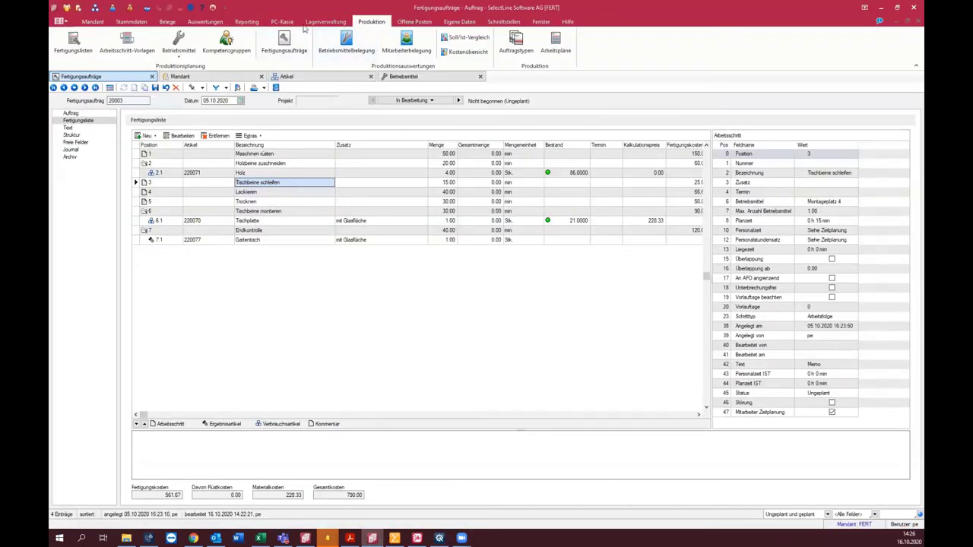
Step: Open PC-Kasse Zahlungsarten showing the Kreditkarte/Maestro payment type
left_click(282, 21)
left_click(94, 43)
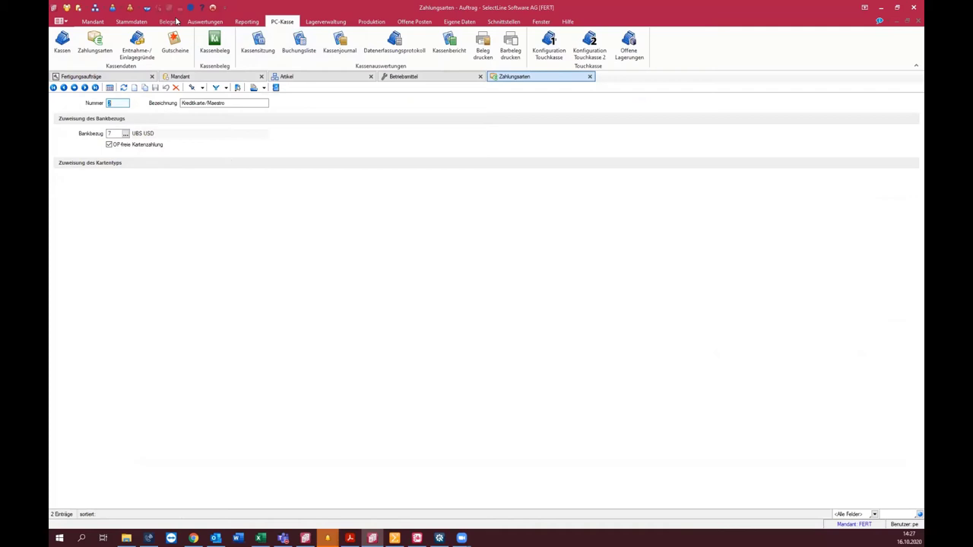
Step: Toggle OP-freie Kartenzahlung for Kreditkarte/Maestro, then bring up the selectline.ch site in Chrome
left_click(125, 149)
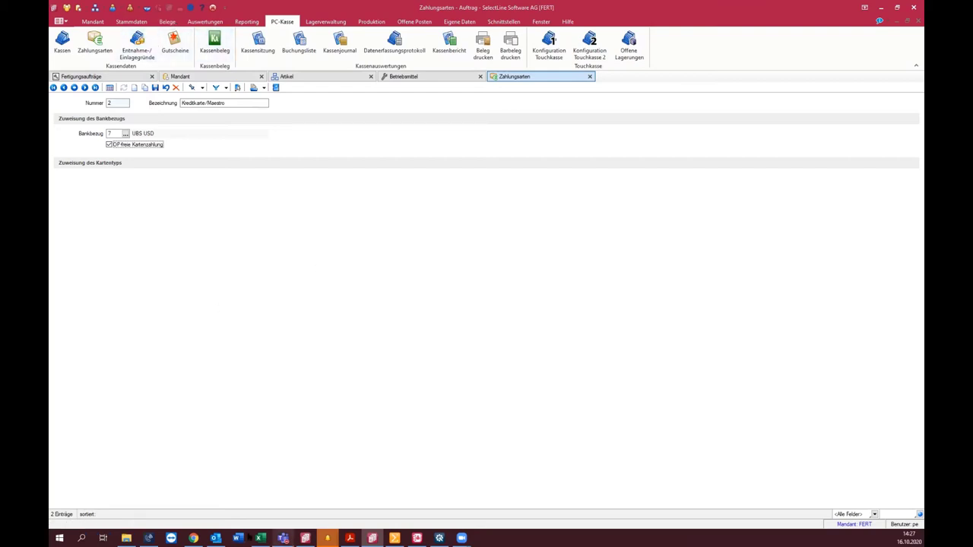
left_click(194, 538)
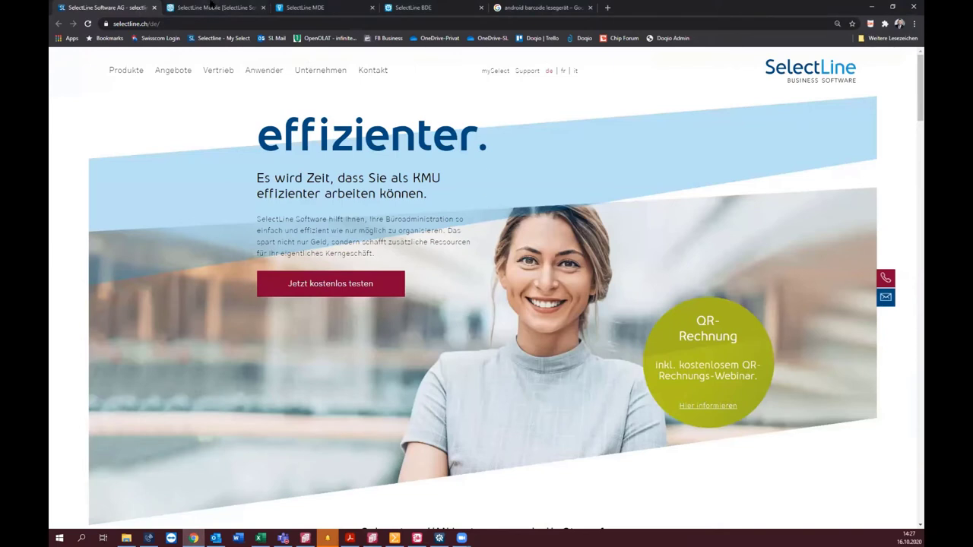
Step: Switch to the SelectLine Mobile tab and open its Adressen tile
key("ctrl+Tab")
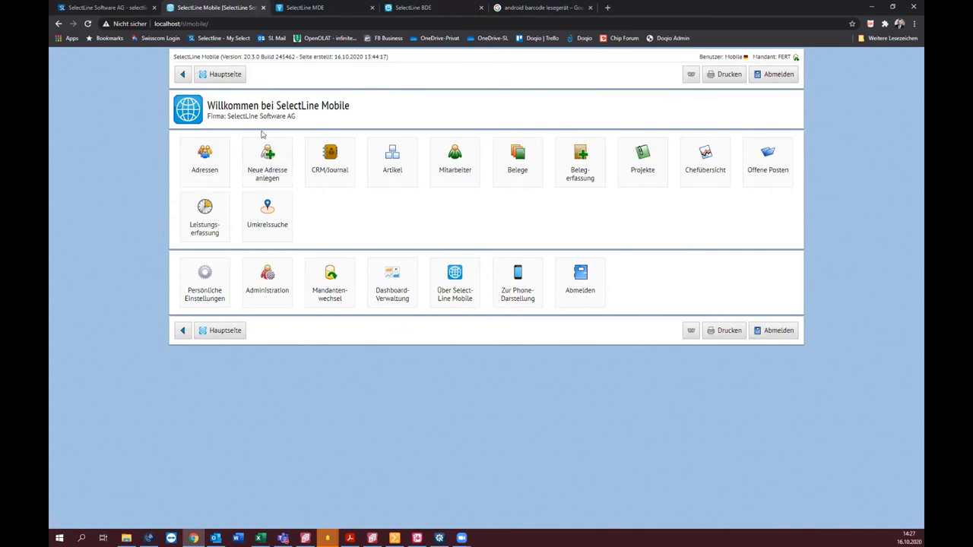
left_click(203, 154)
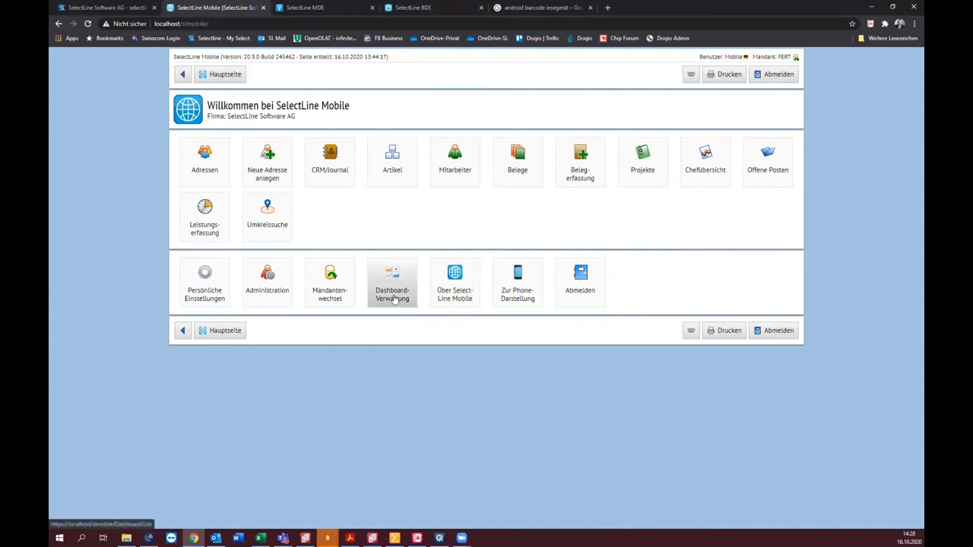
Step: Show customer 1004 BrightLight Leuchtreklamen AG in the Kunden mask, briefly checking Chrome
left_click(373, 538)
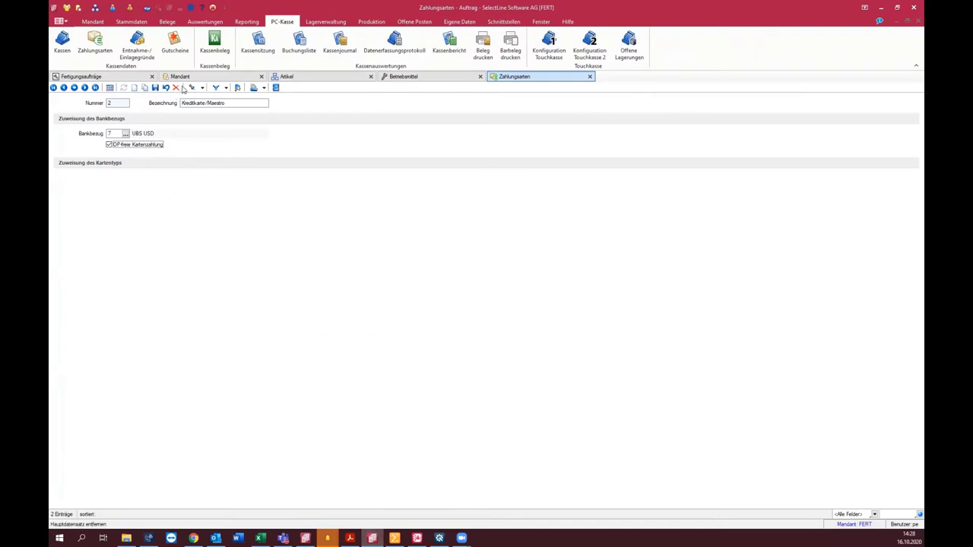
scroll(114, 44, "up", 4)
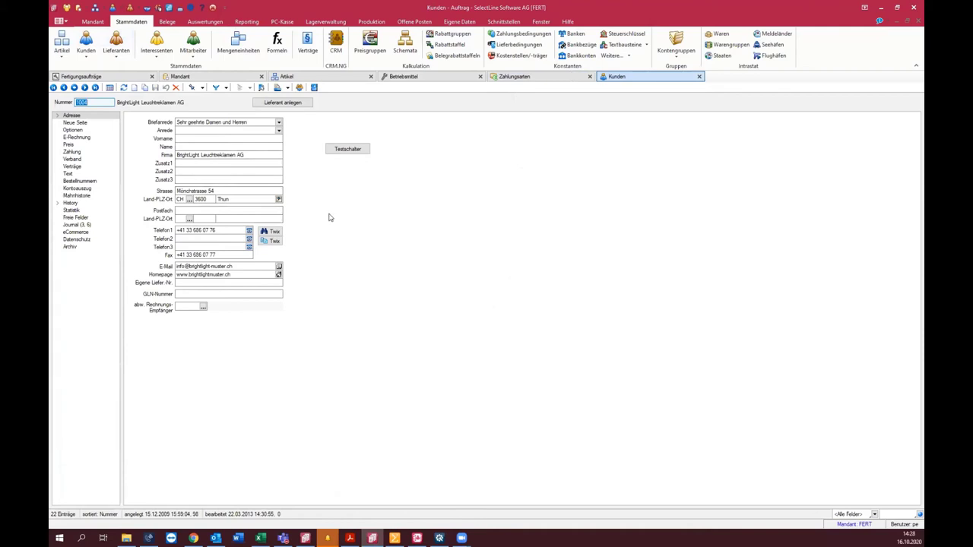
left_click(186, 173)
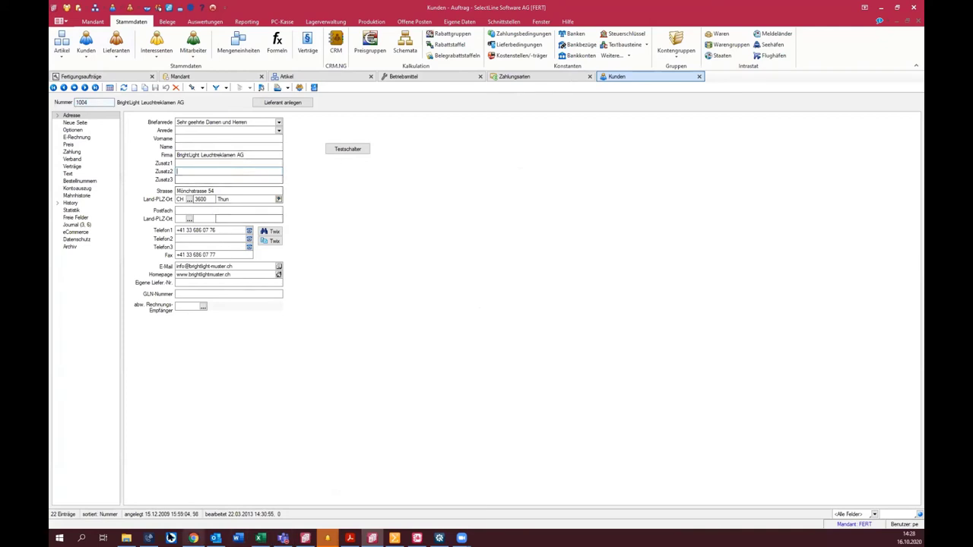
left_click(193, 538)
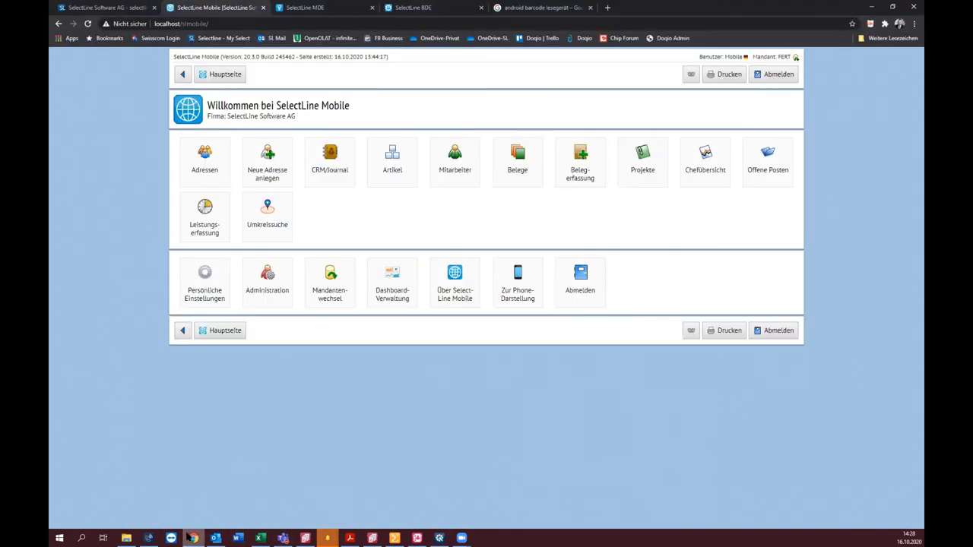
left_click(380, 537)
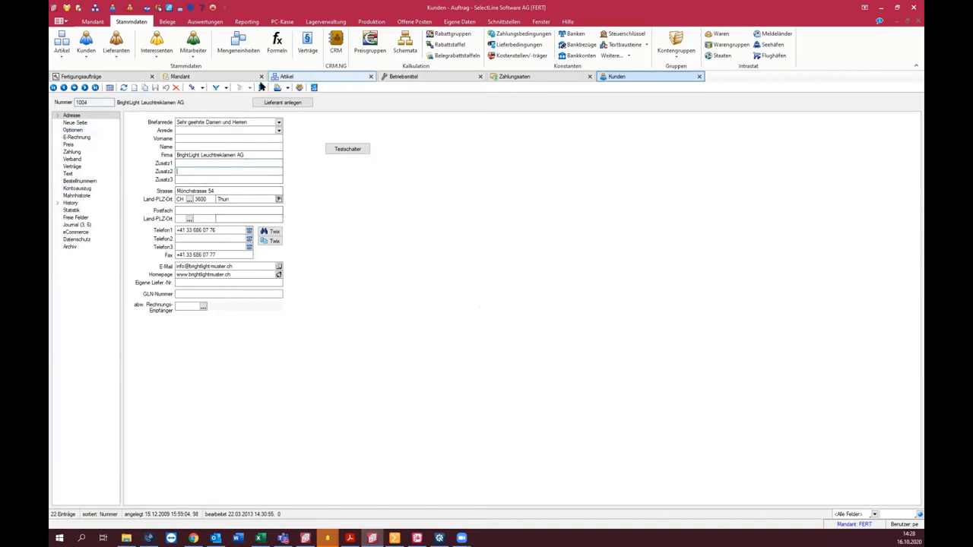
Step: Load article 110001 (HP Compaq dc7900) in the Artikel mask
left_click(286, 77)
type("110001")
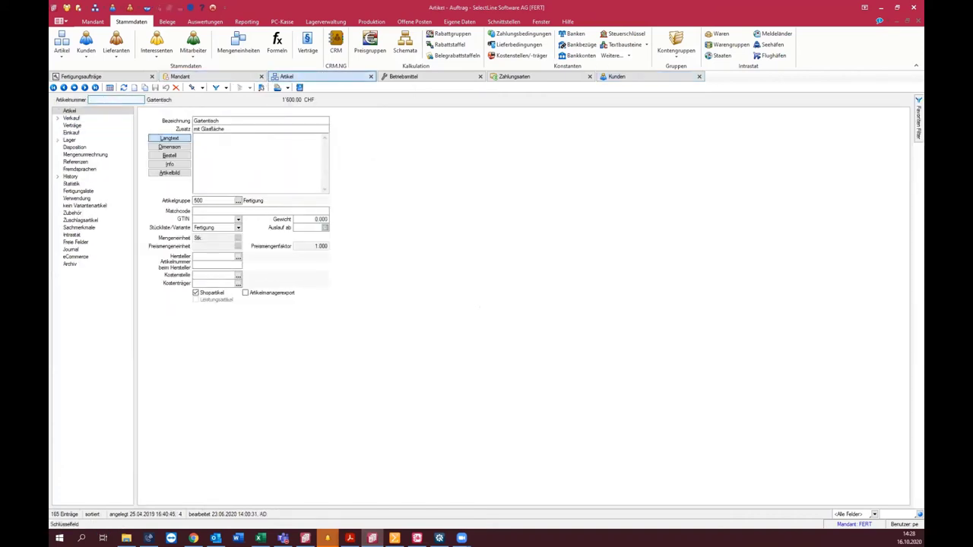
key("Return")
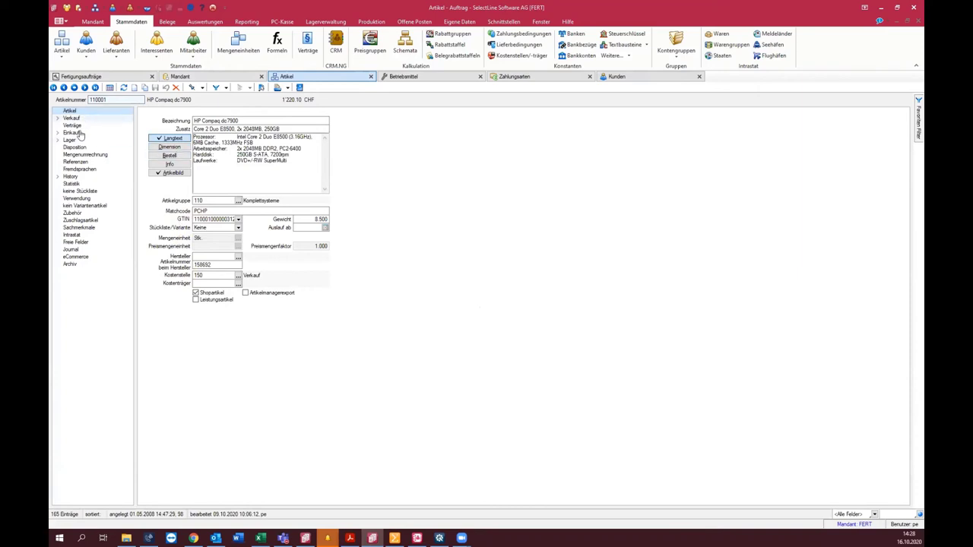
Step: Show its unit conversions and open the Paar row (1 Paar = 2 Stk.) without changes
left_click(85, 154)
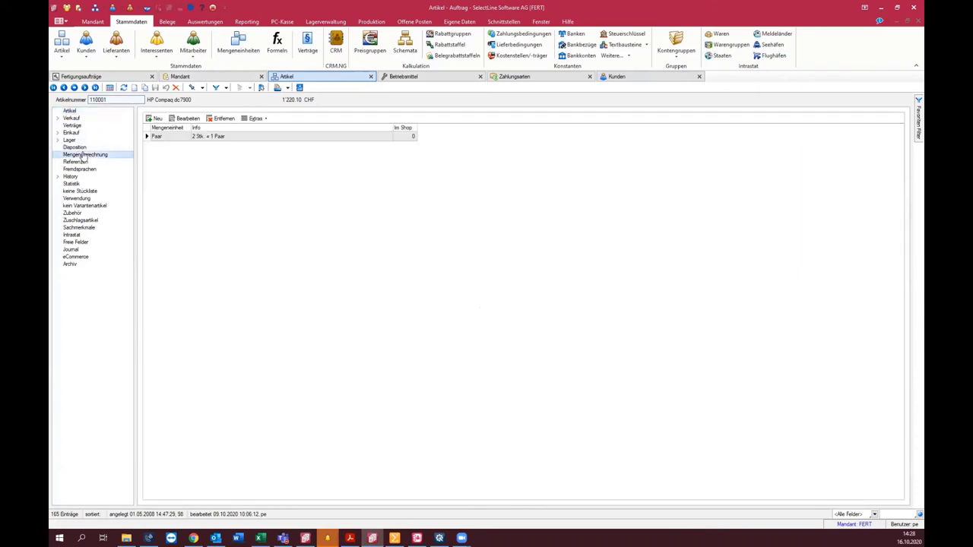
left_click(200, 141)
double_click(205, 137)
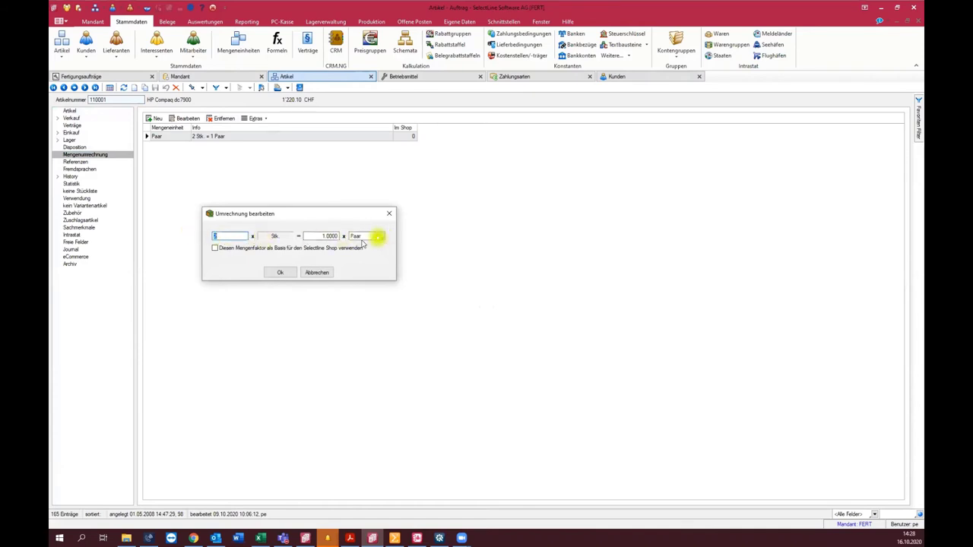
left_click(317, 272)
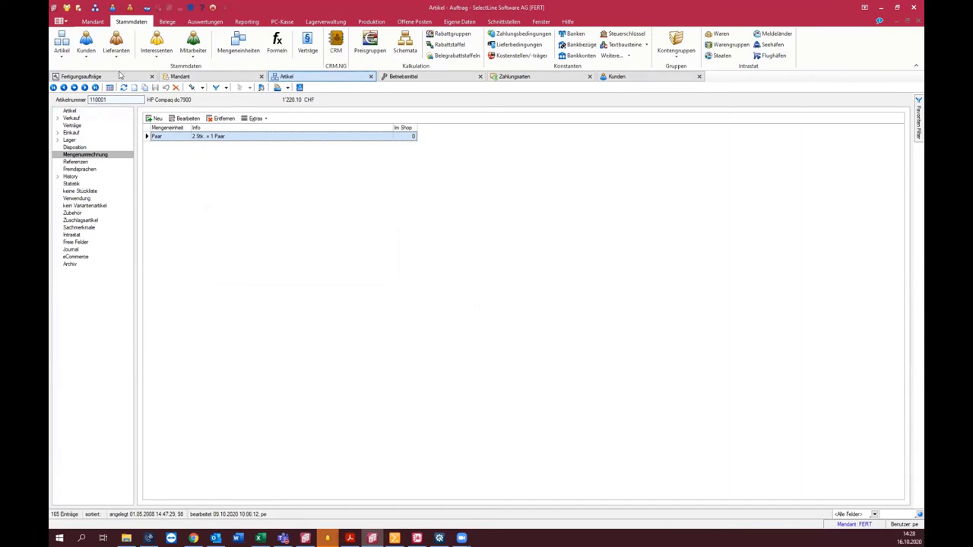
Step: In SelectLine Mobile, start a new Auftrag for ItsIT Consulting AG without a contact address
left_click(194, 537)
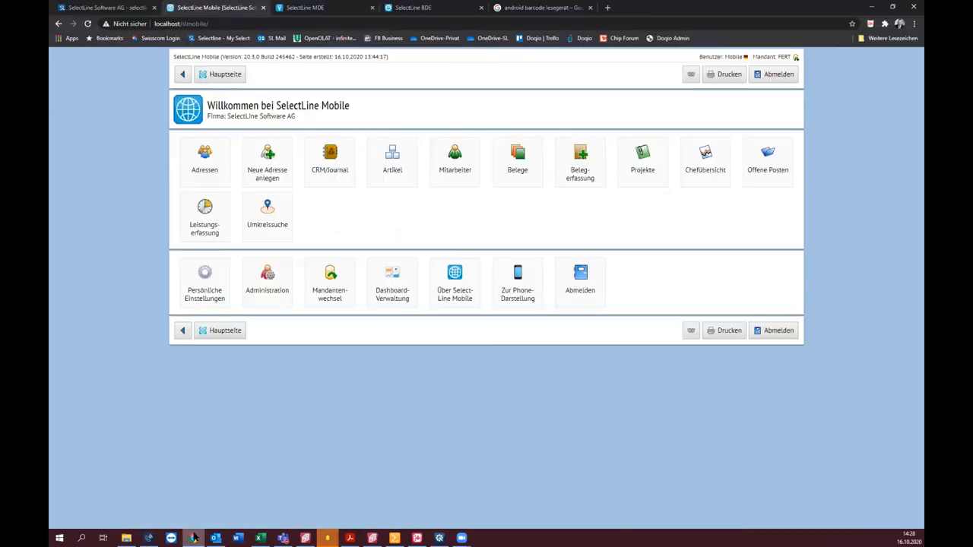
left_click(578, 163)
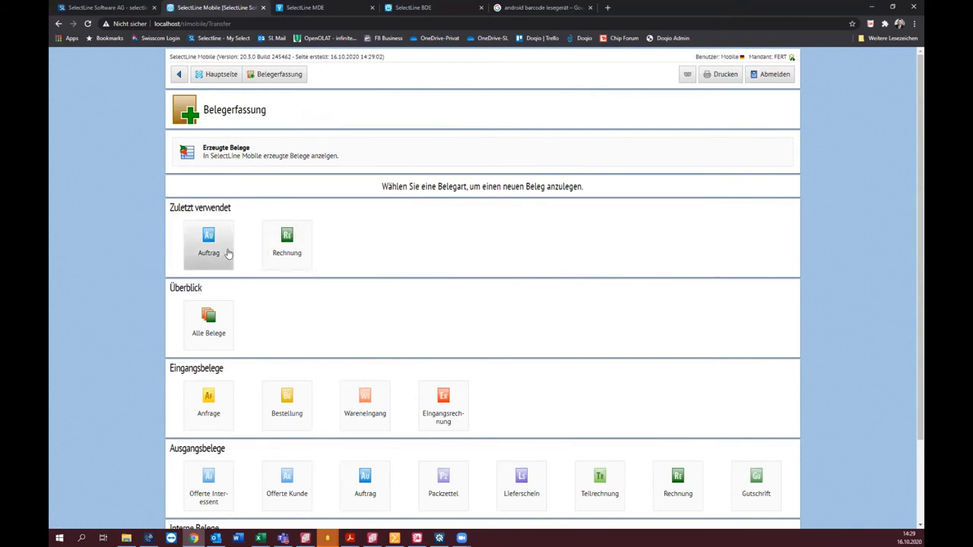
left_click(225, 253)
left_click(418, 151)
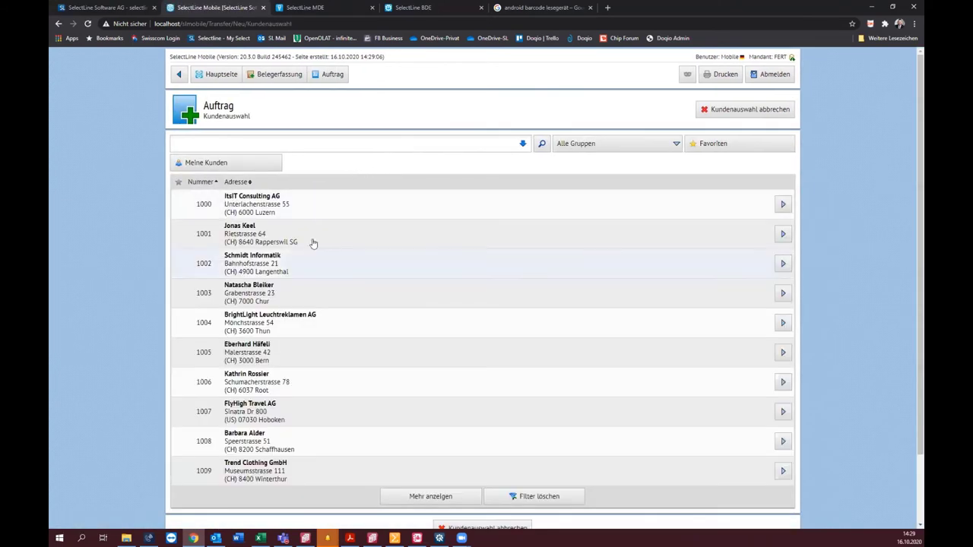
left_click(298, 212)
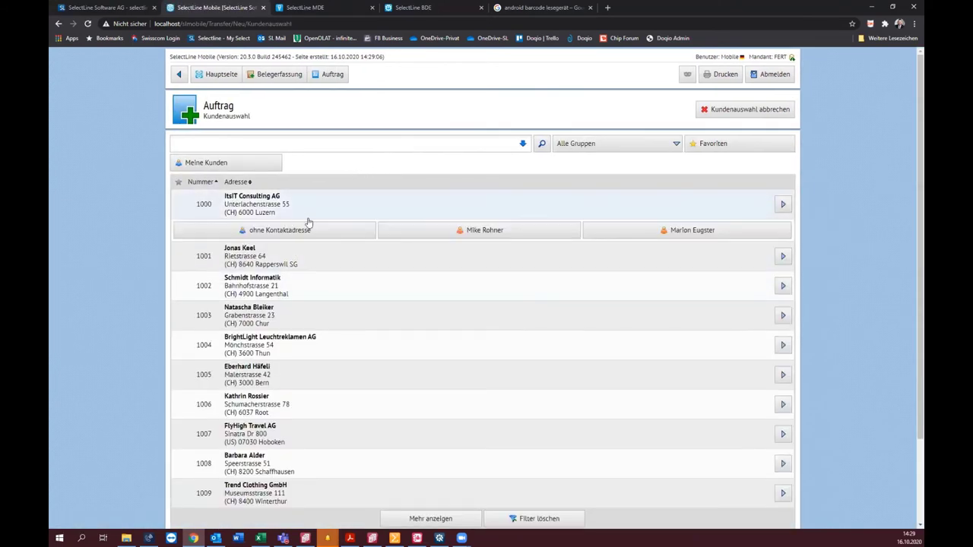
left_click(312, 230)
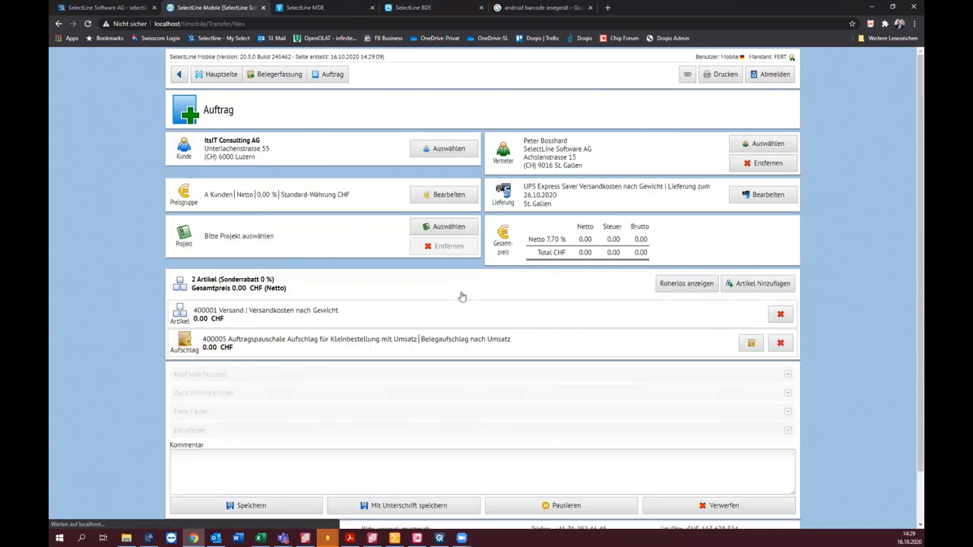
Step: Add HP Compaq dc7900 to the order and list its units, including Paar (2.00 Stk.)
left_click(751, 285)
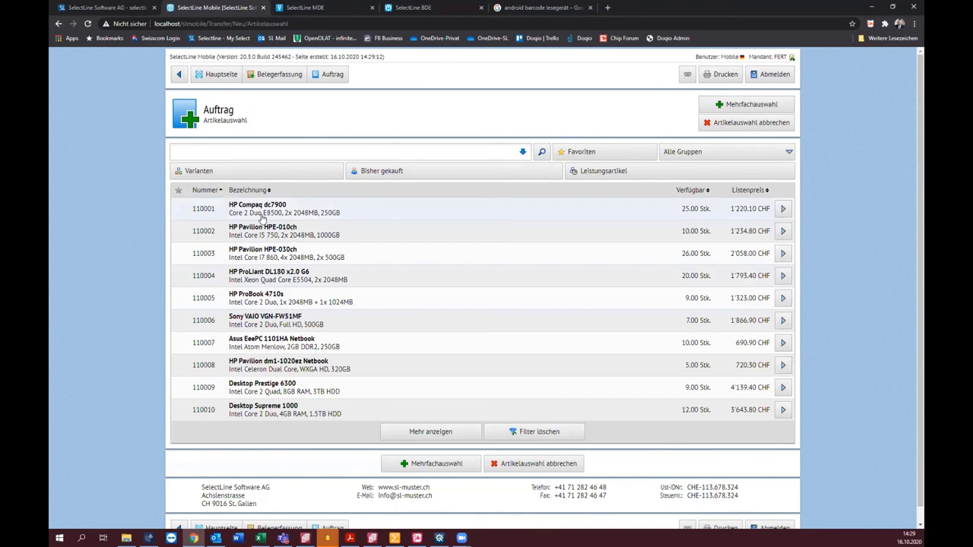
left_click(262, 216)
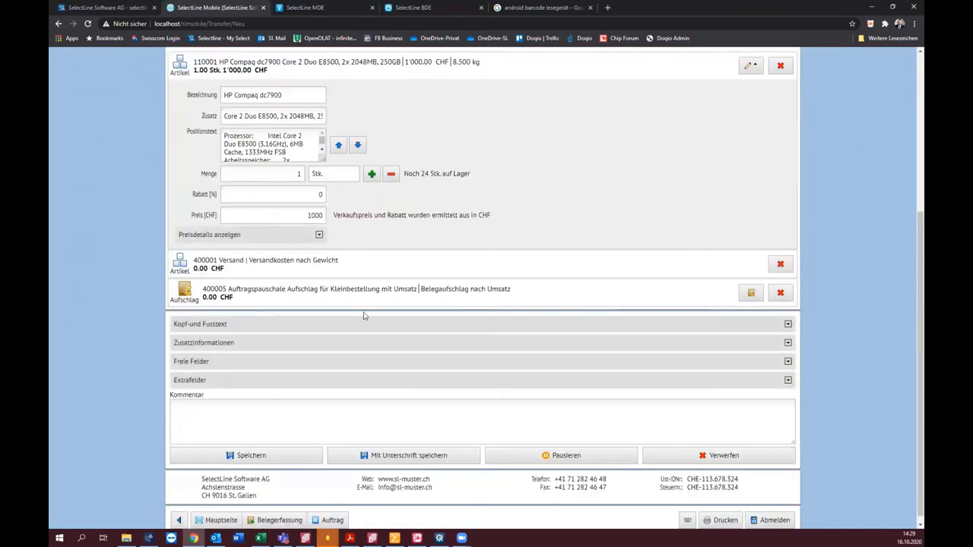
scroll(363, 316, "up", 2)
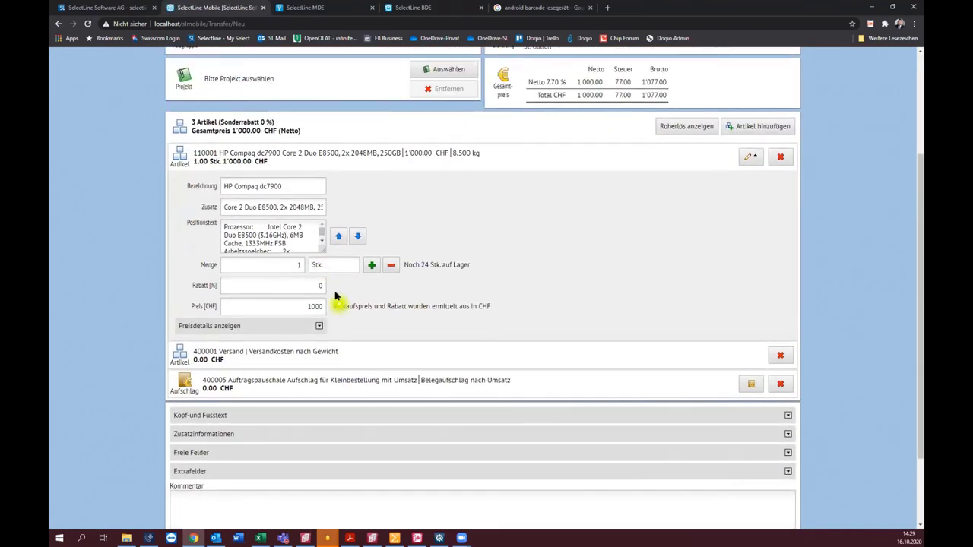
left_click(332, 263)
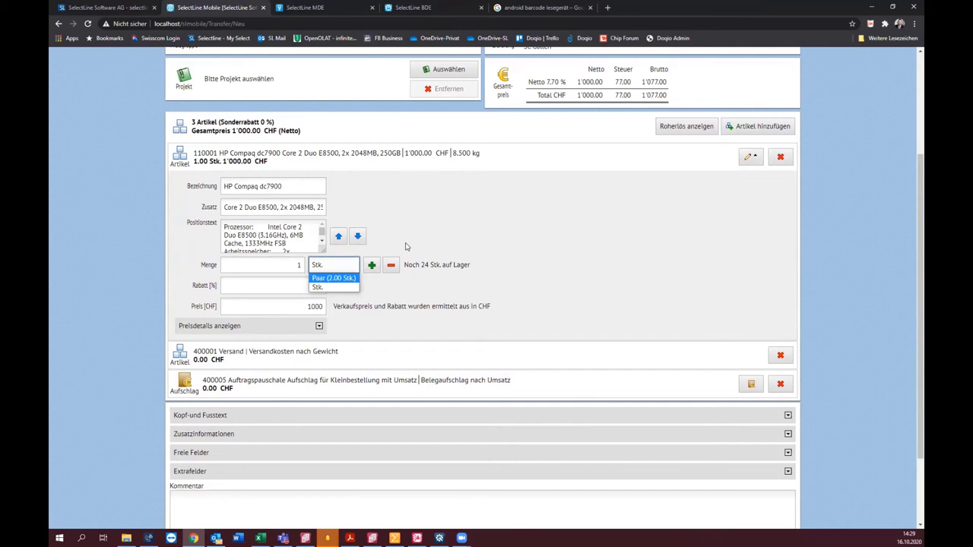
Step: Log in to the SelectLine MDE web app with the MDE user name and password
left_click(312, 8)
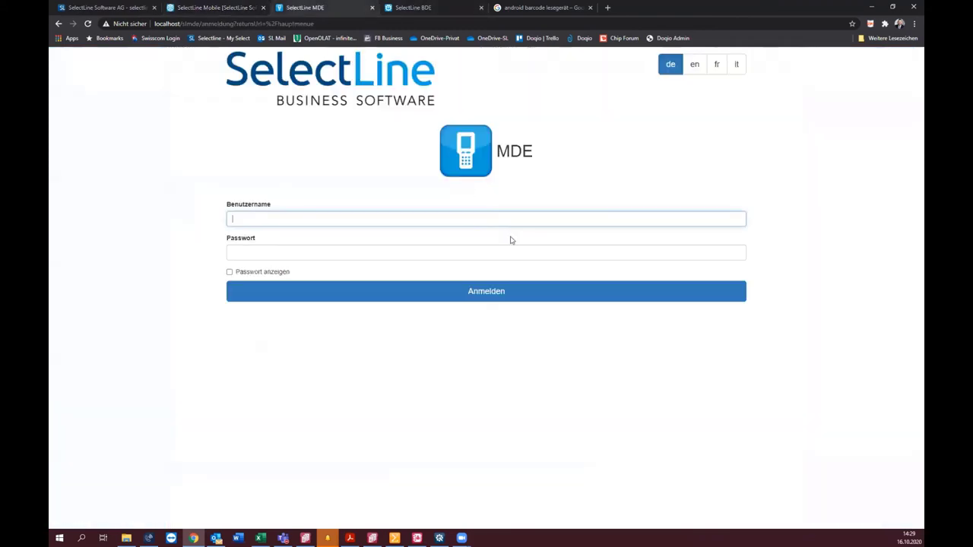
type("mde")
key("Tab")
type("12345678901")
key("Return")
Step: Re-enter the password to finish logging in, view Android barcode scanner images, then return to MDE
key("shift+Tab")
key("Tab")
type("12345678901")
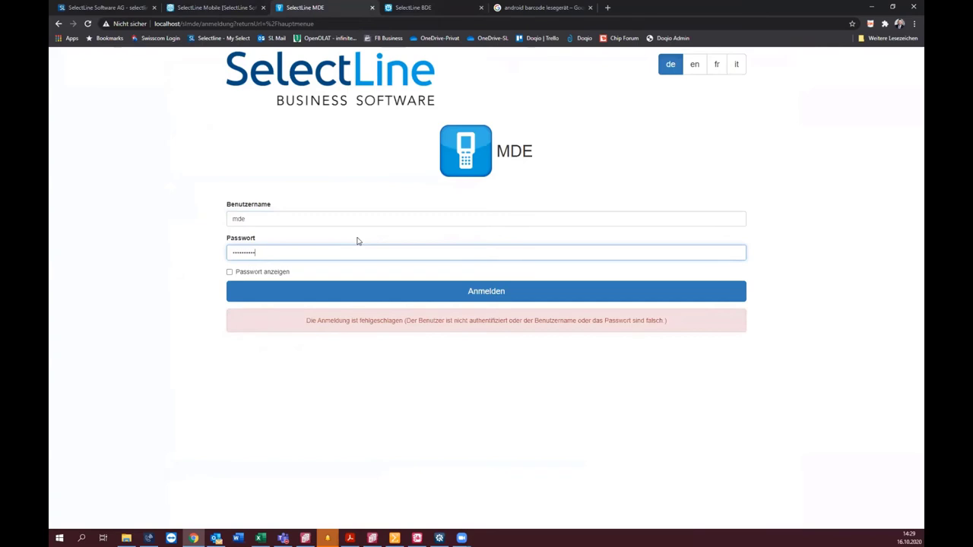
key("Return")
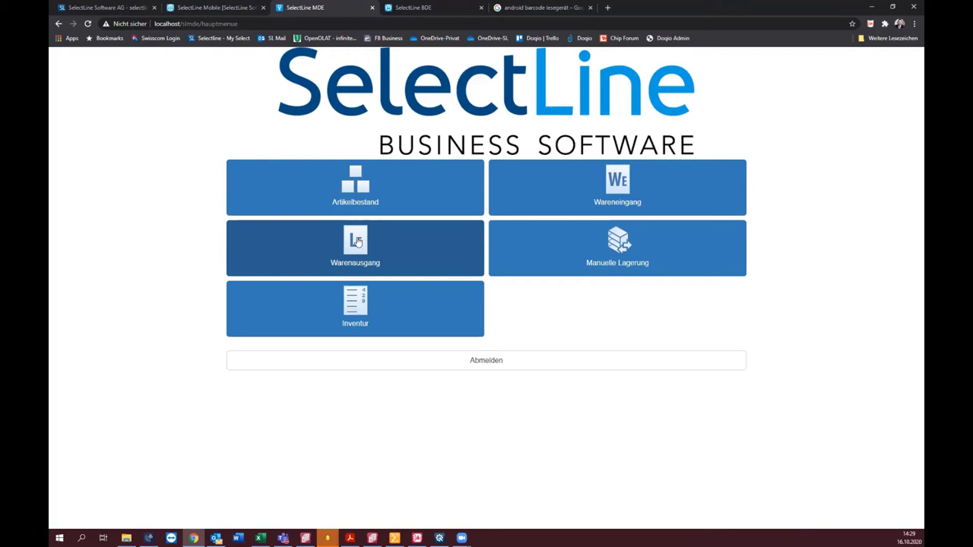
left_click(502, 8)
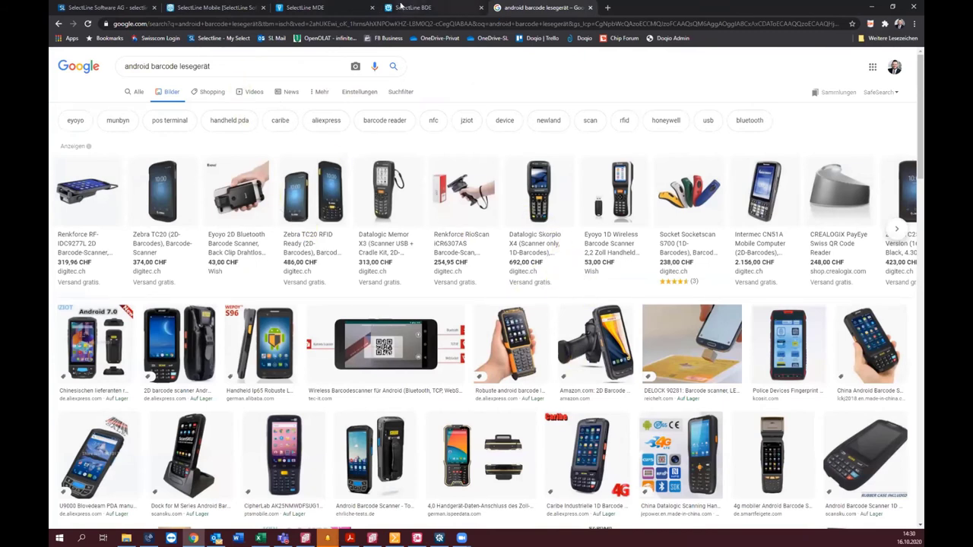
left_click(304, 7)
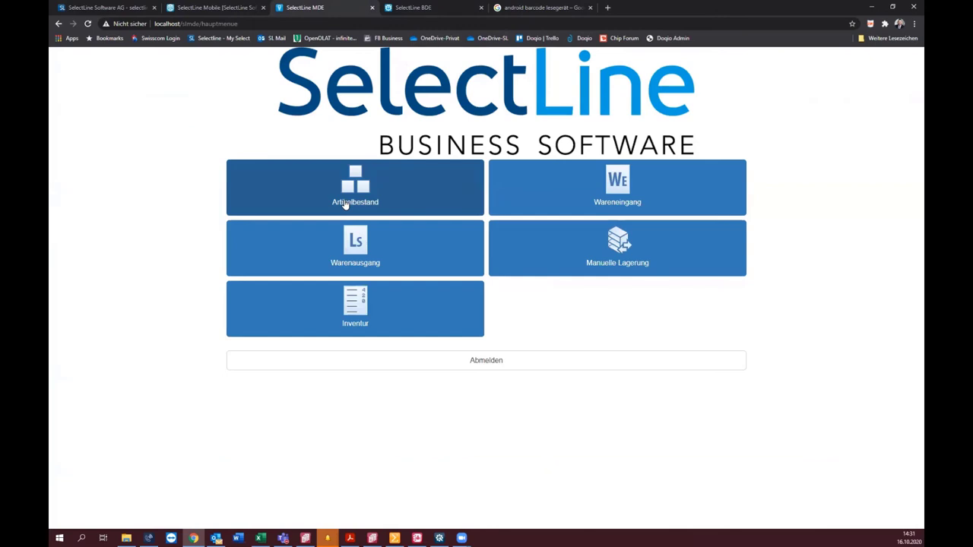
Step: Start a goods receipt from the Wareneingang tile to bring up the 'Beleg suchen nach' dialog
left_click(721, 204)
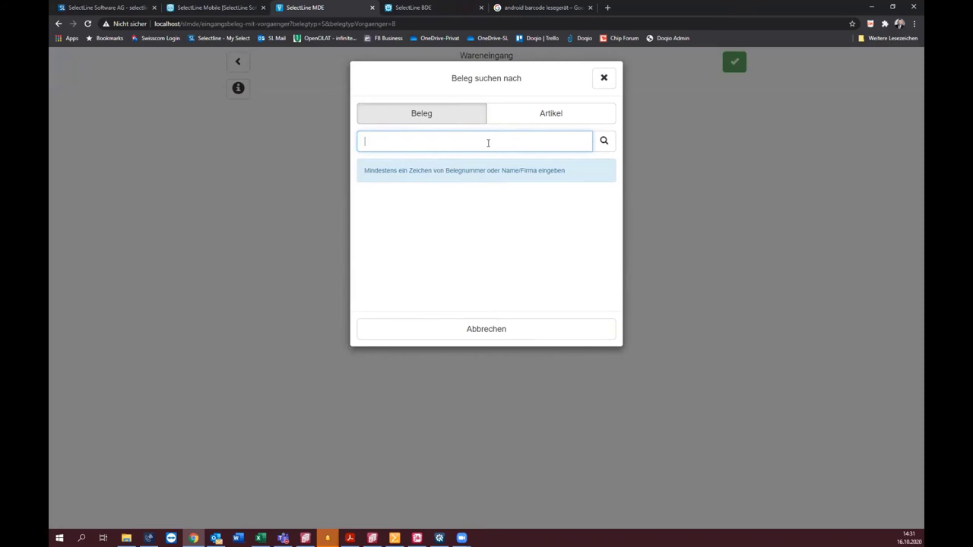
Step: Set the 'Beleg suchen nach' search to the Artikel tab, then go to SelectLine Mobile
left_click(553, 114)
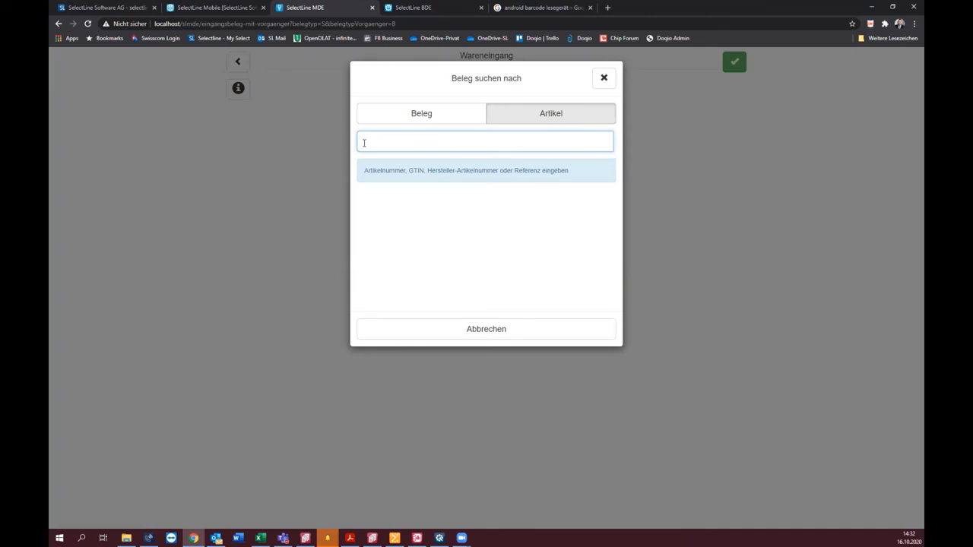
left_click(228, 8)
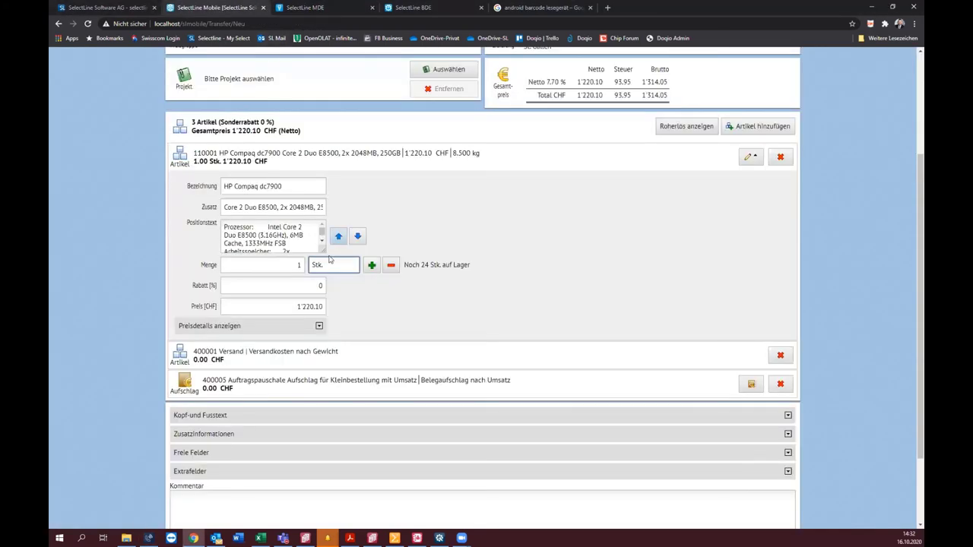
Step: Save the Mobile order with a signature and return to the MDE Artikel search
scroll(361, 393, "down", 3)
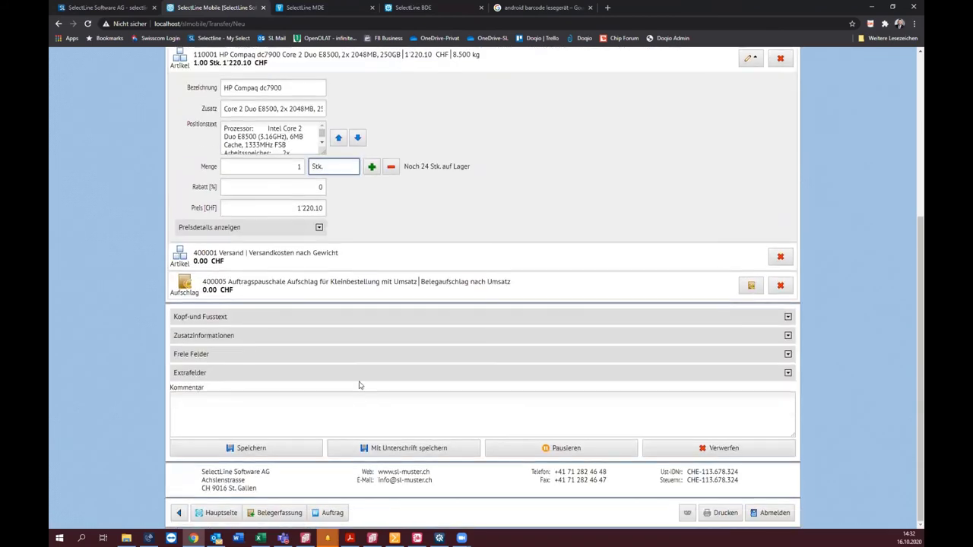
left_click(406, 449)
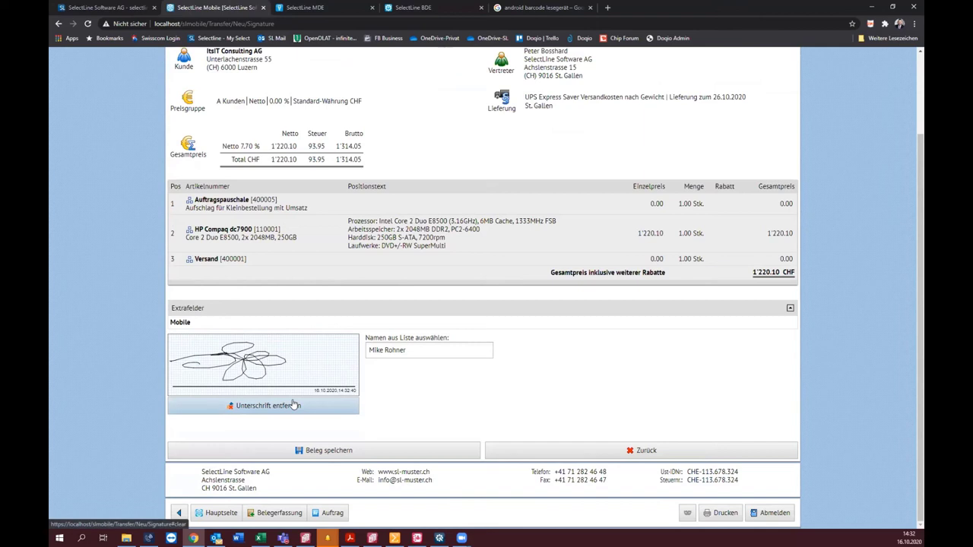
left_click(356, 7)
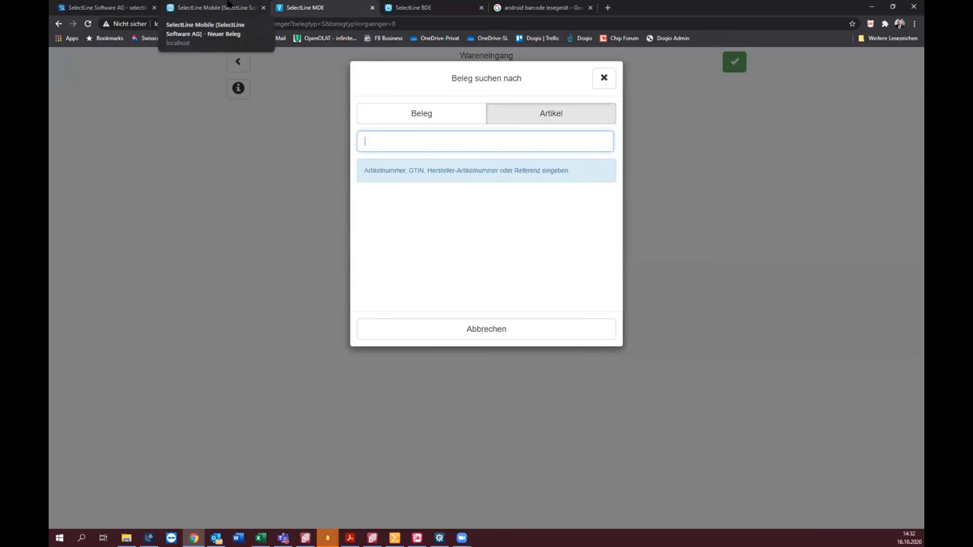
Step: Log in to SelectLine BDE with the bde user and its password
left_click(451, 7)
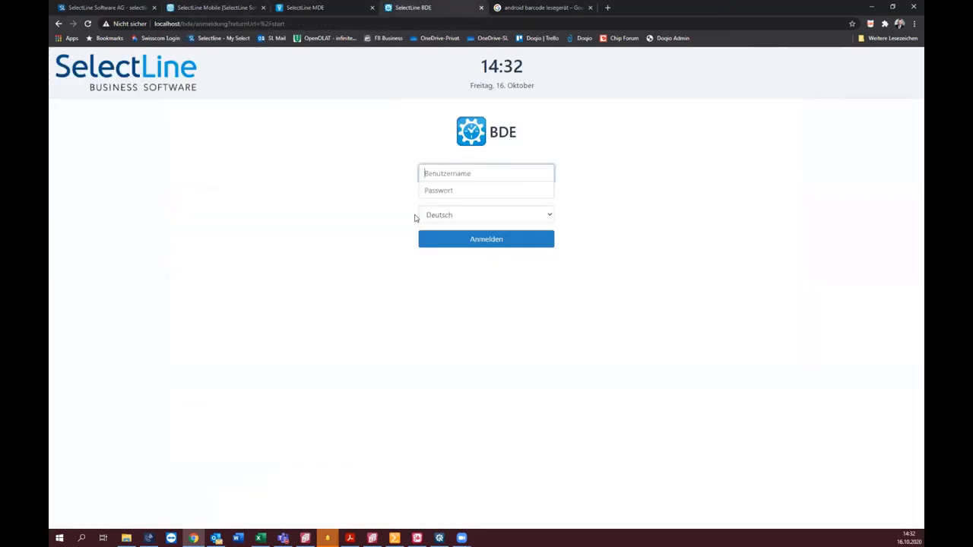
type("bde")
key("Tab")
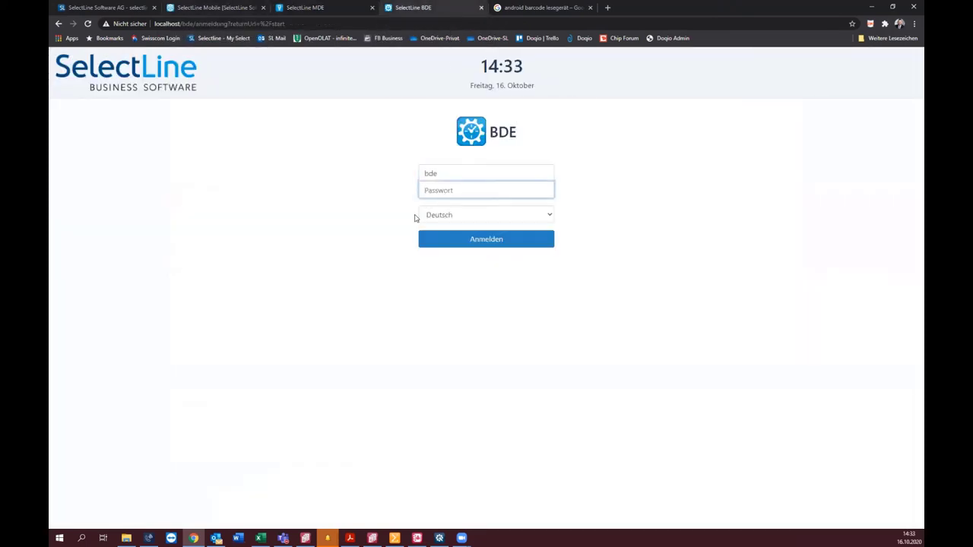
type("••••••••••")
key("Return")
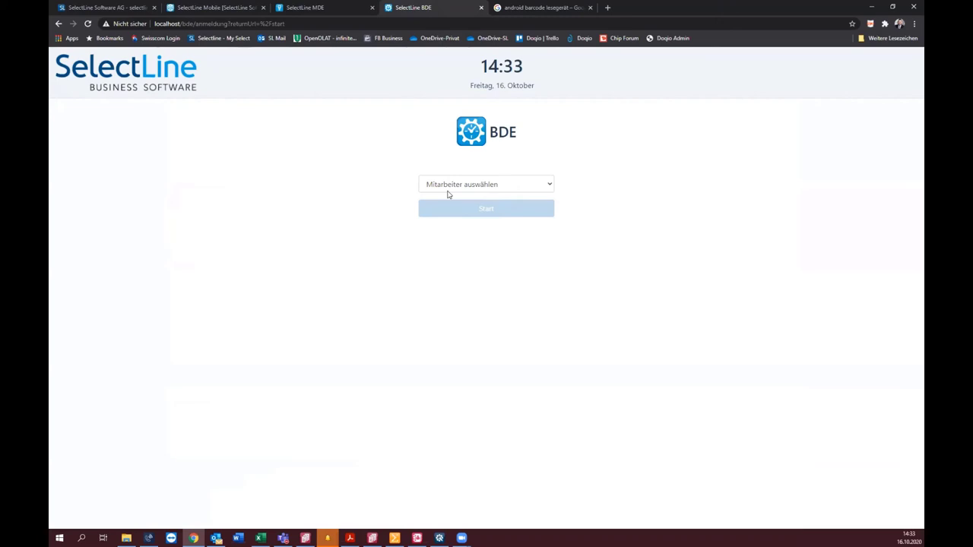
Step: Pick the working employee, start the session, and view the production orders list
left_click(454, 189)
left_click(464, 206)
left_click(491, 216)
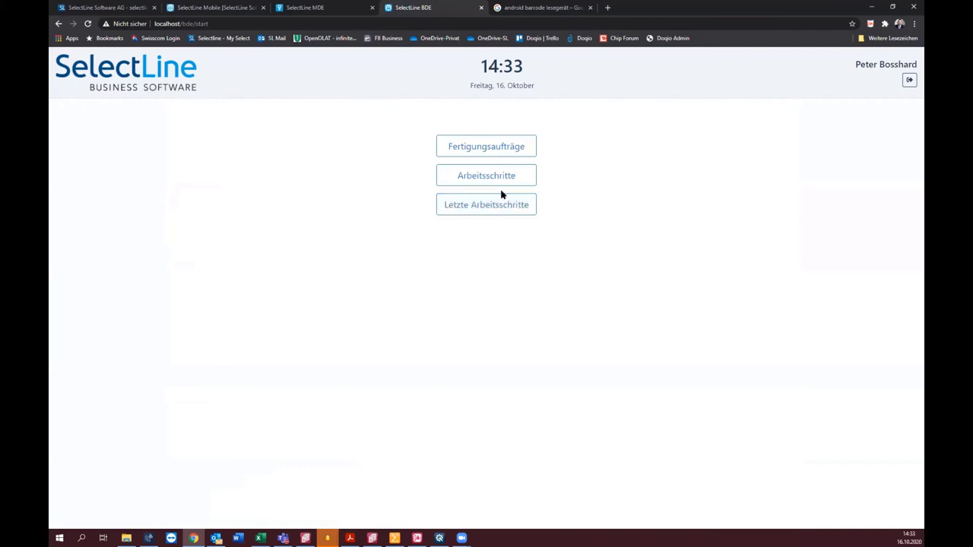
left_click(489, 149)
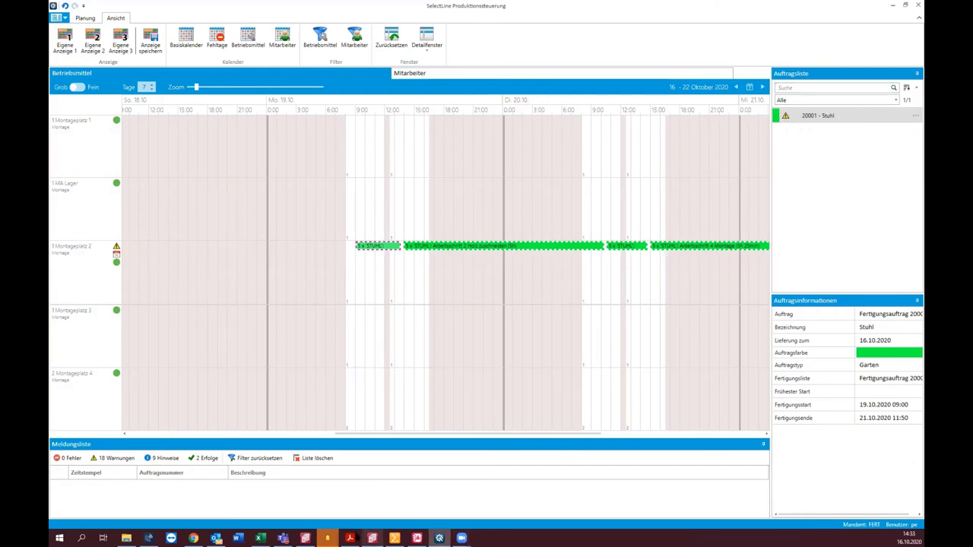
left_click(193, 538)
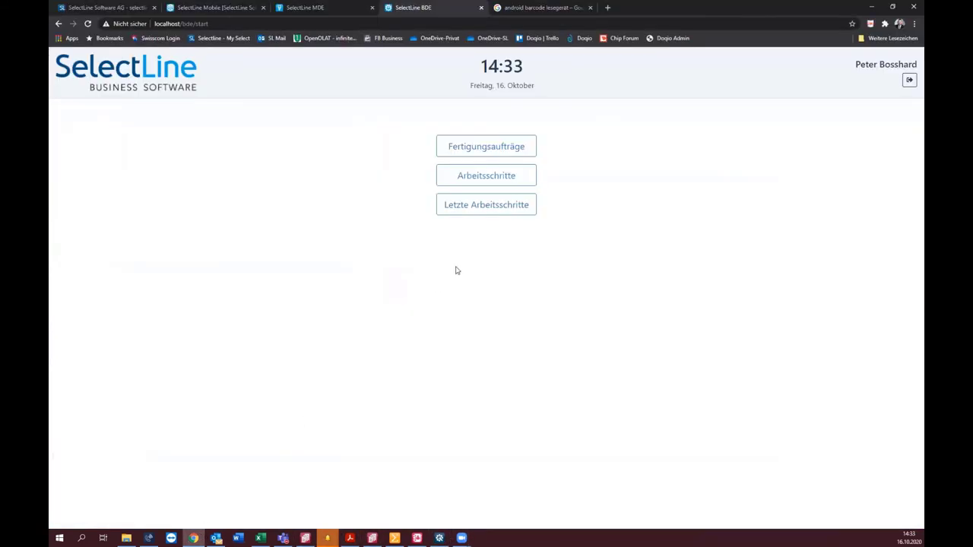
Step: Begin the 'Maschinen rüsten' work step of order 20001 Stuhl
left_click(445, 142)
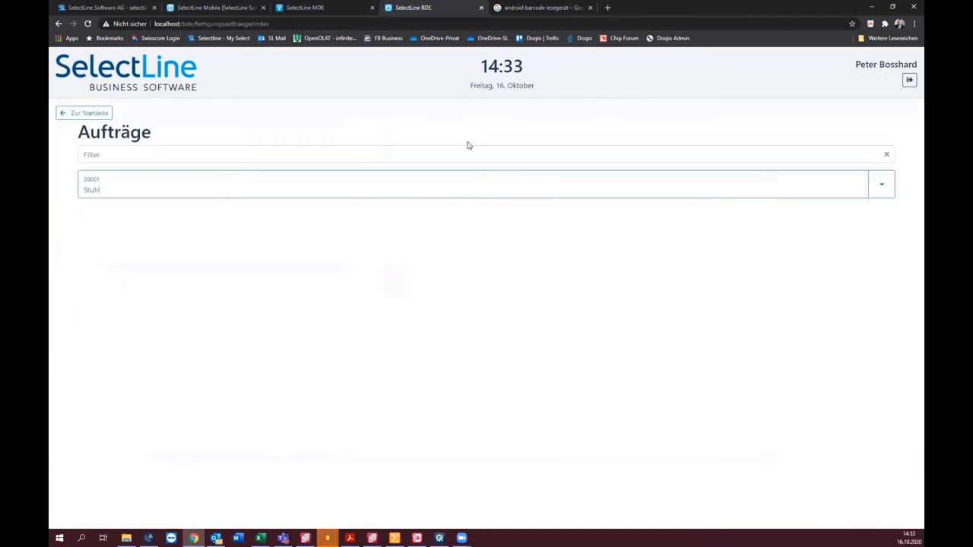
left_click(279, 195)
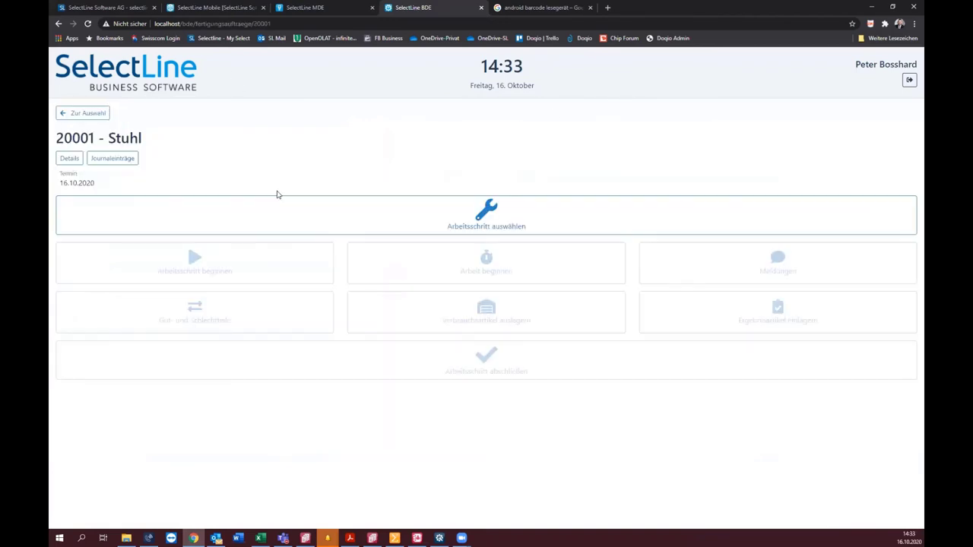
left_click(471, 220)
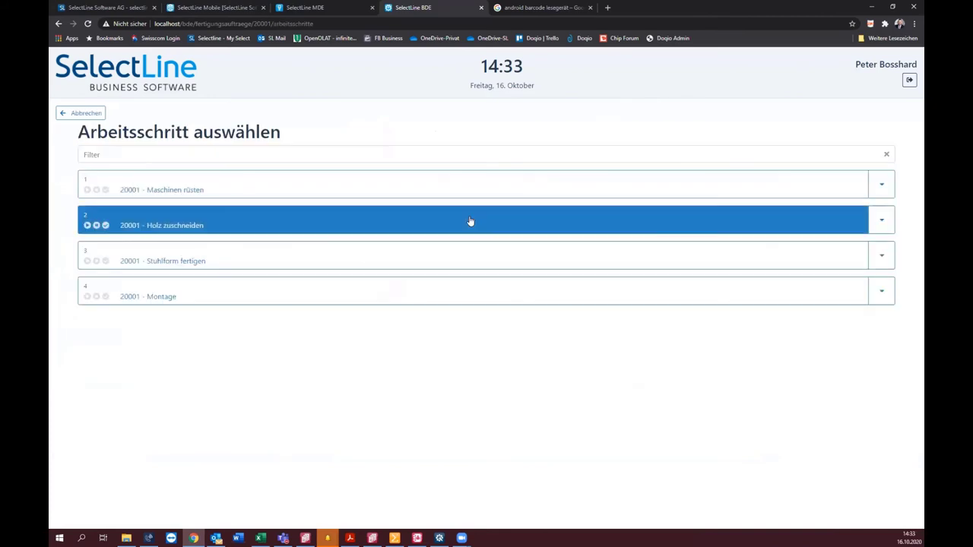
left_click(399, 189)
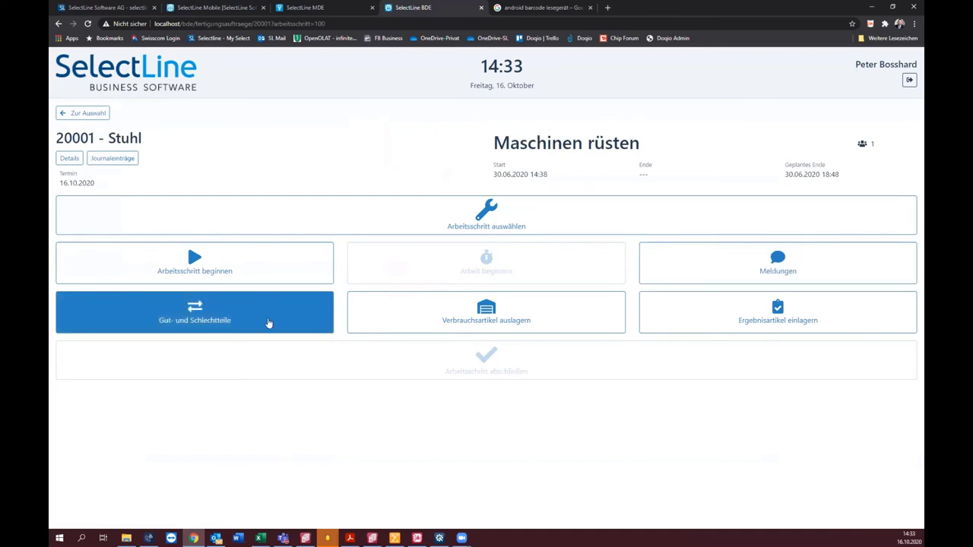
left_click(271, 279)
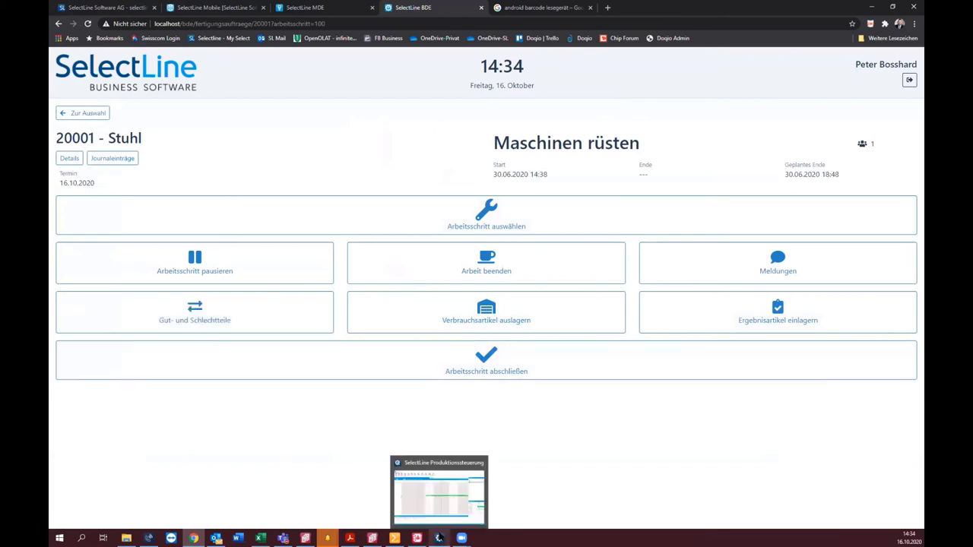
left_click(439, 538)
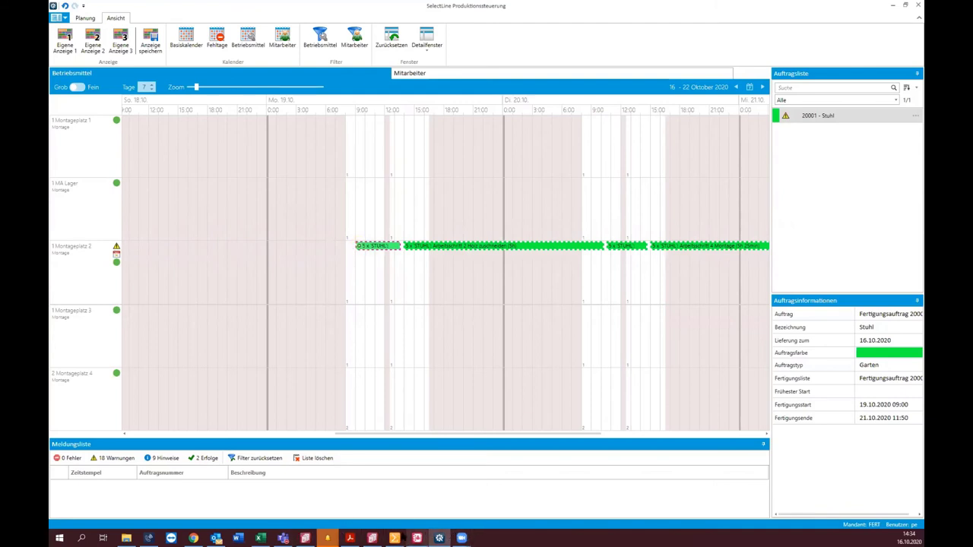
Step: Return to the BDE browser page, then bring up the SelectLine Auftrag window
left_click(193, 538)
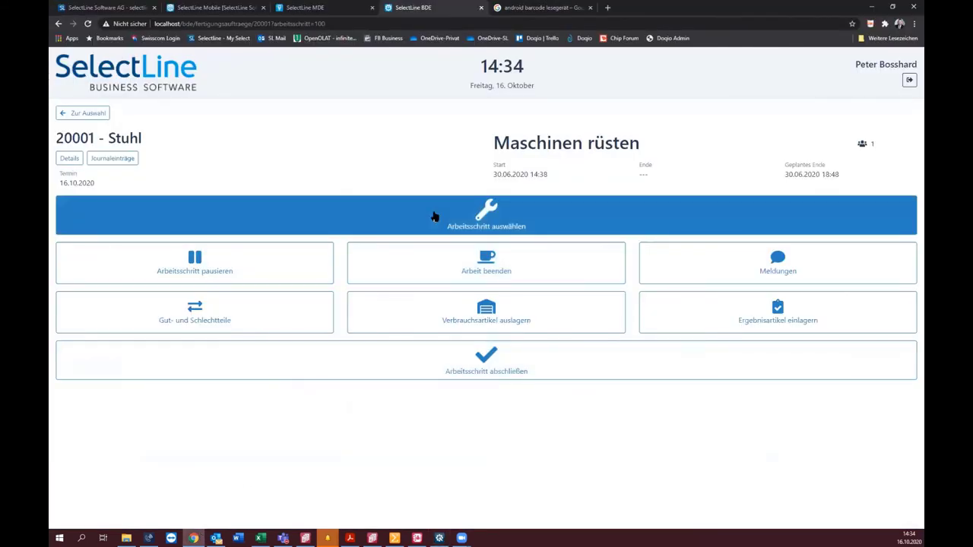
left_click(372, 538)
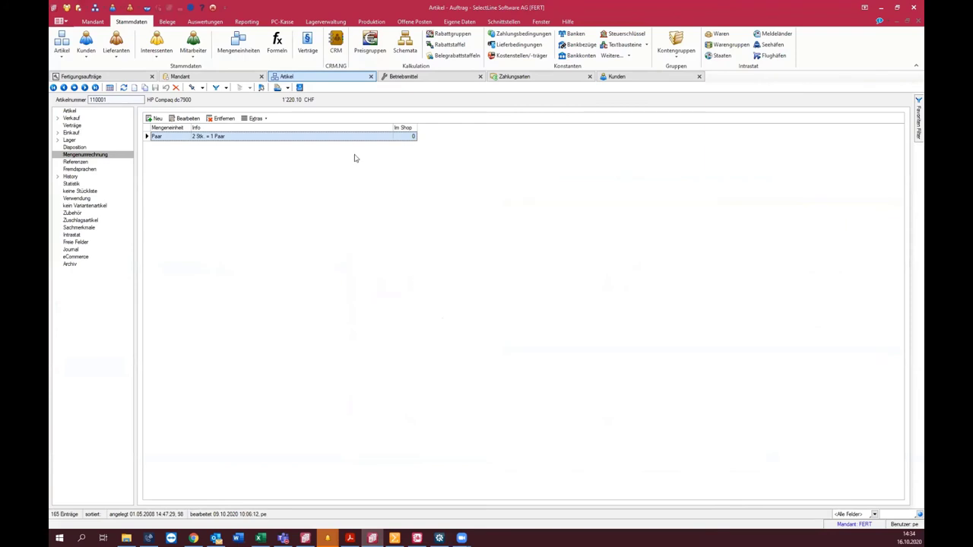
Step: Preview production order 20003 Gartentisch on screen with the BDE print template
left_click(373, 23)
left_click(284, 42)
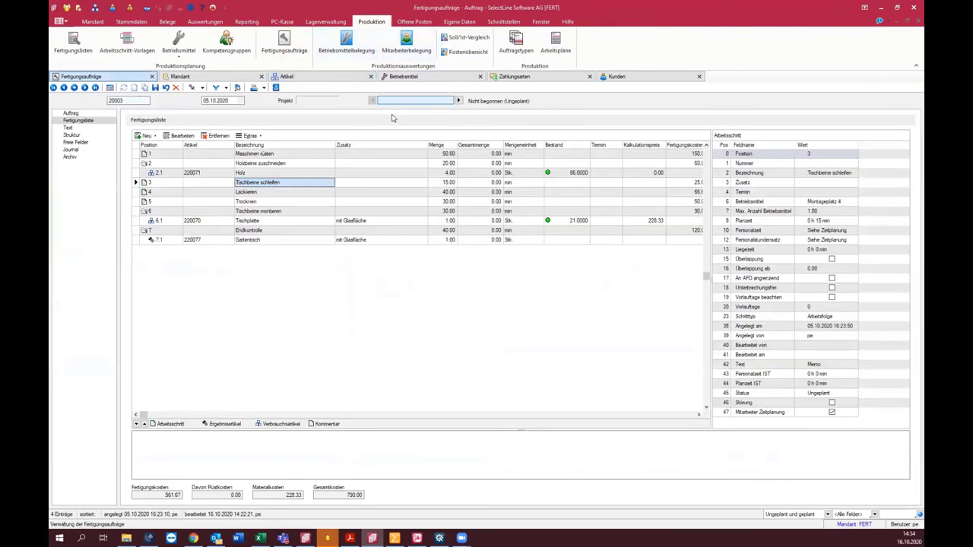
left_click(255, 88)
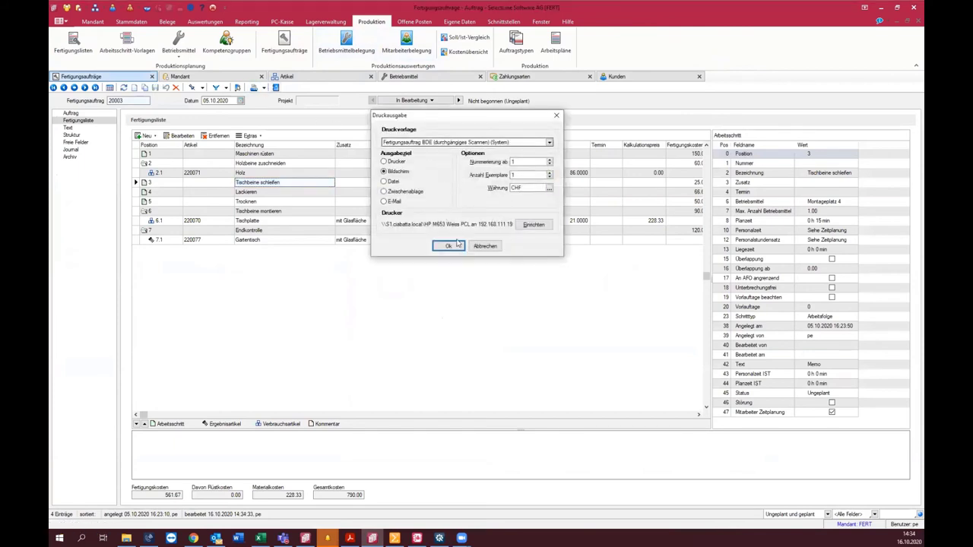
left_click(451, 245)
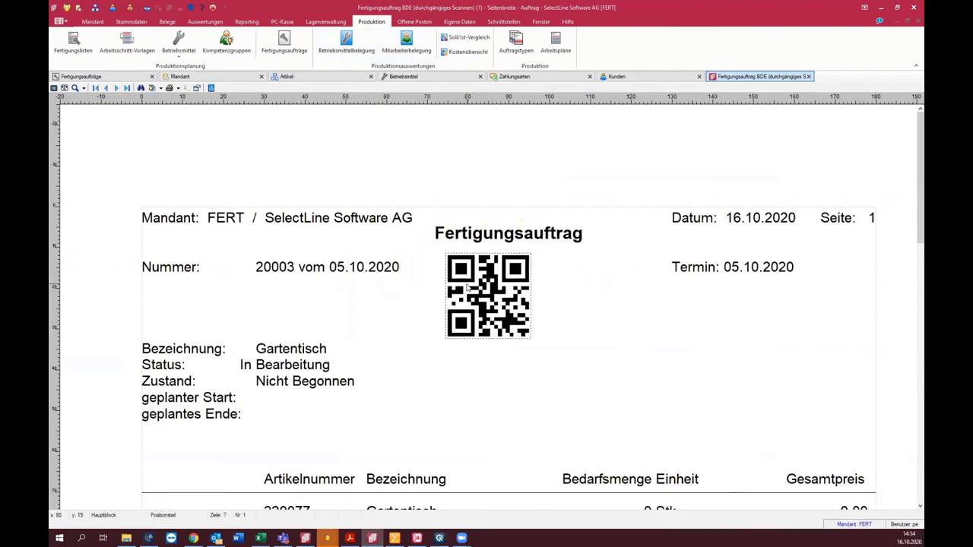
Step: Scroll through the printout's work-step and stock-withdrawal QR codes, then open Rechnungswesen postings
scroll(467, 288, "down", 2)
scroll(467, 288, "down", 10)
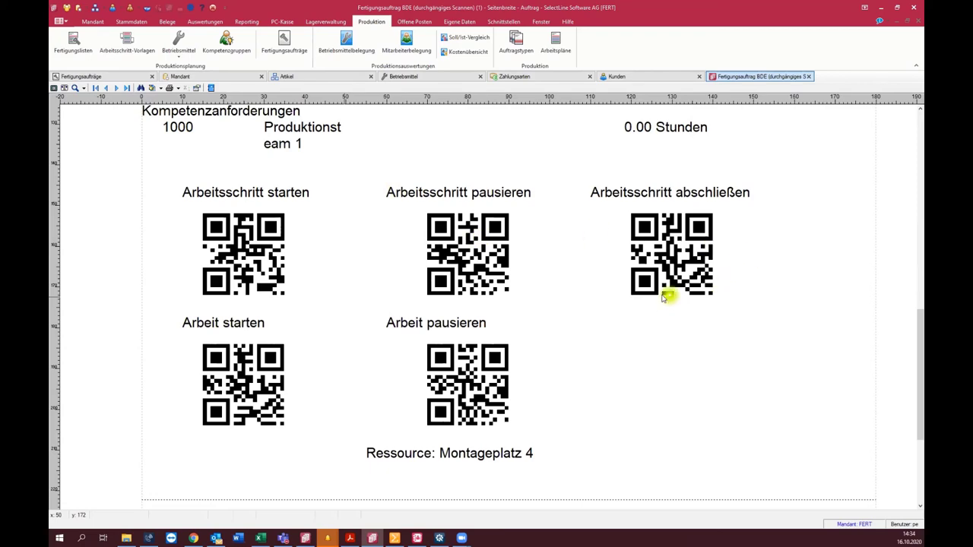
scroll(662, 297, "down", 10)
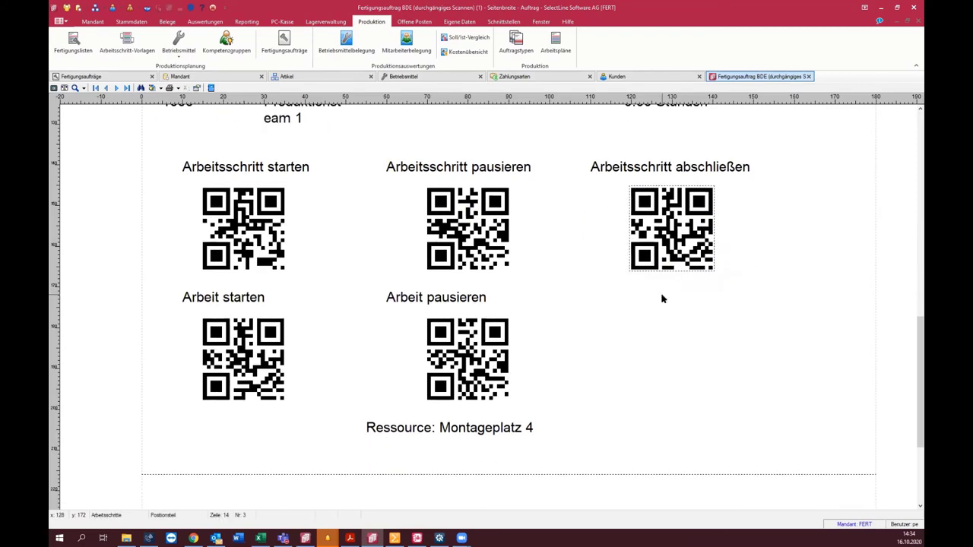
scroll(628, 365, "down", 4)
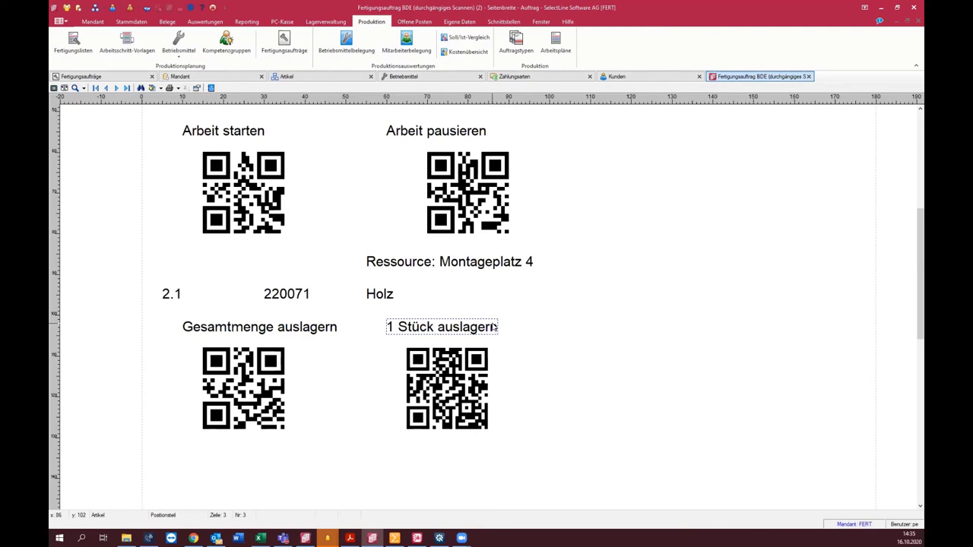
left_click(395, 538)
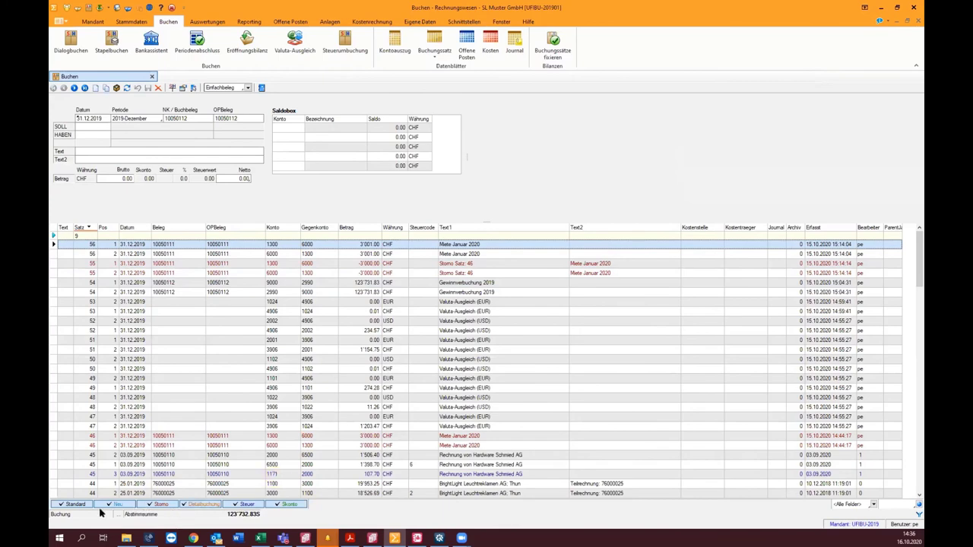
Step: Colour the Storno booking rows red, then bring the browser back to the front
left_click(75, 504)
left_click(75, 504)
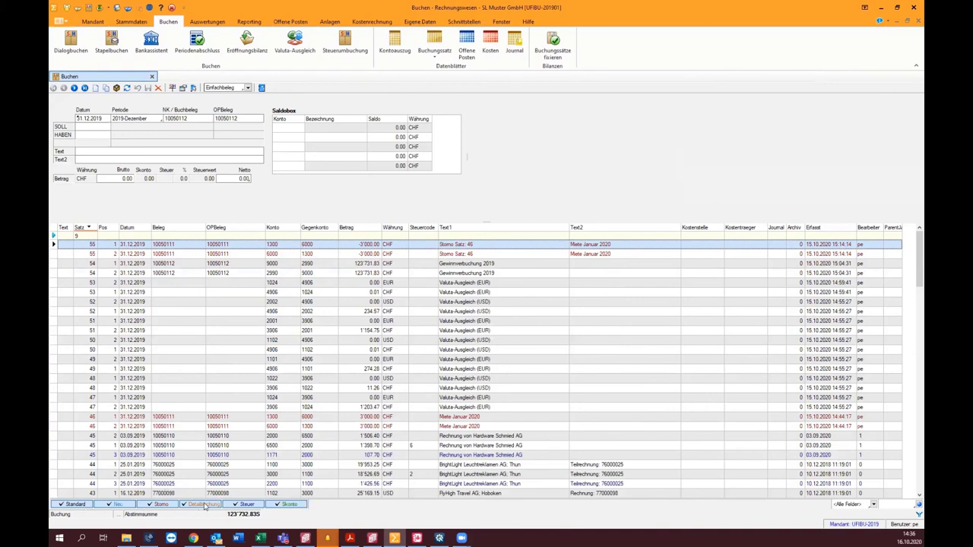
right_click(162, 506)
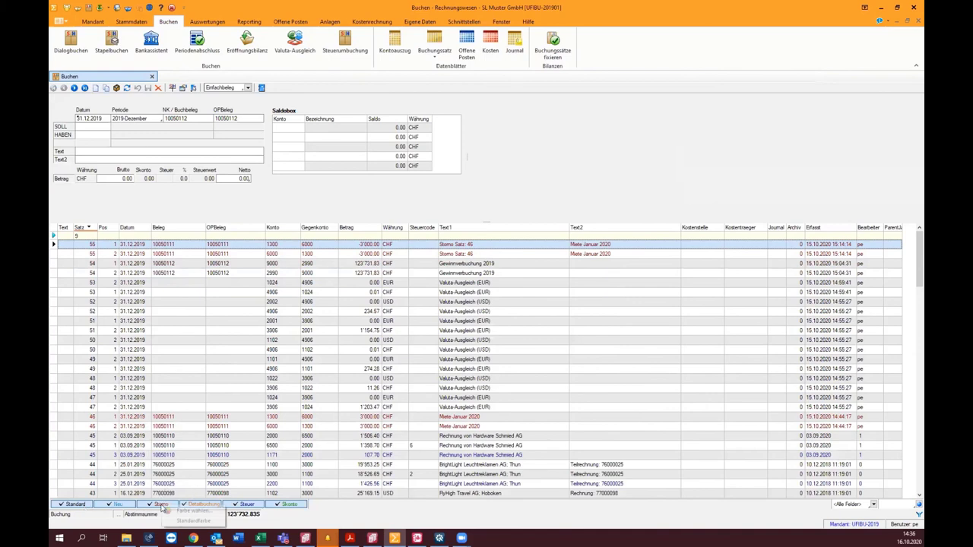
left_click(201, 511)
left_click(445, 171)
left_click(452, 273)
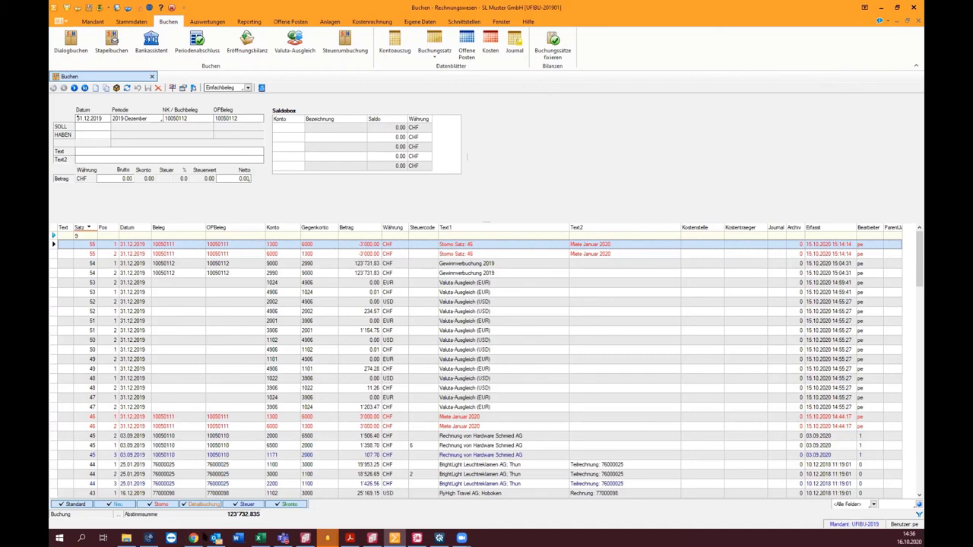
mouse_move(199, 535)
left_click(194, 490)
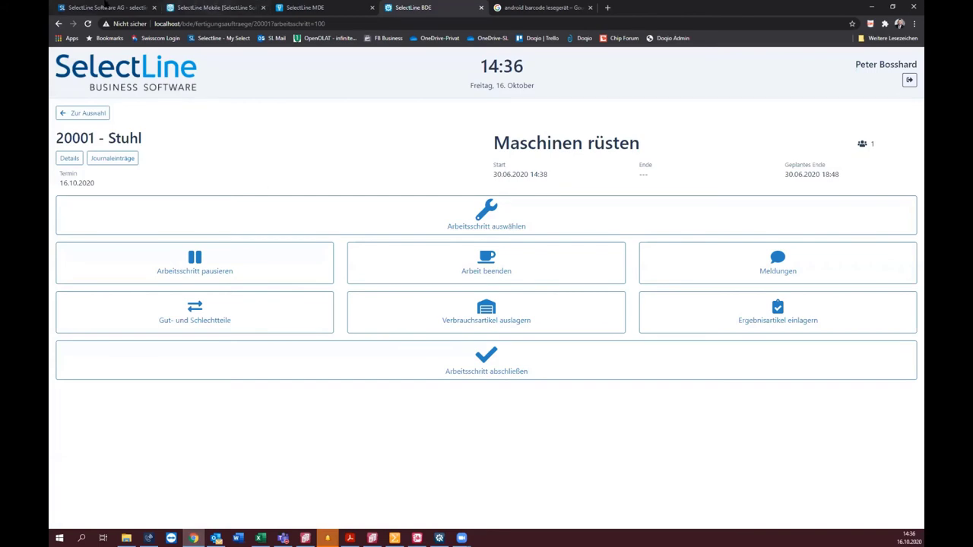
Step: Open Produkte > Archivierung and review Doqio prices, highlighting Business Light's 100 MB storage
left_click(110, 7)
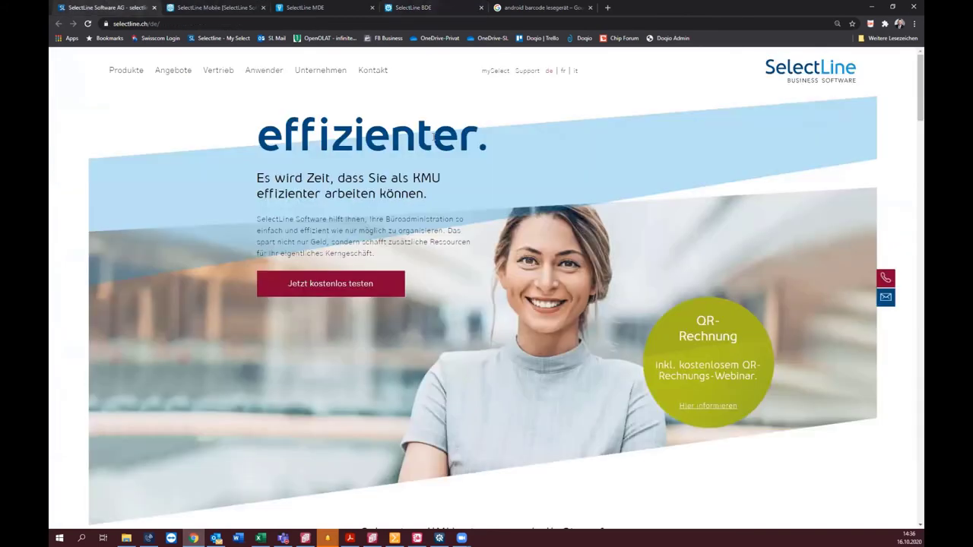
left_click(137, 72)
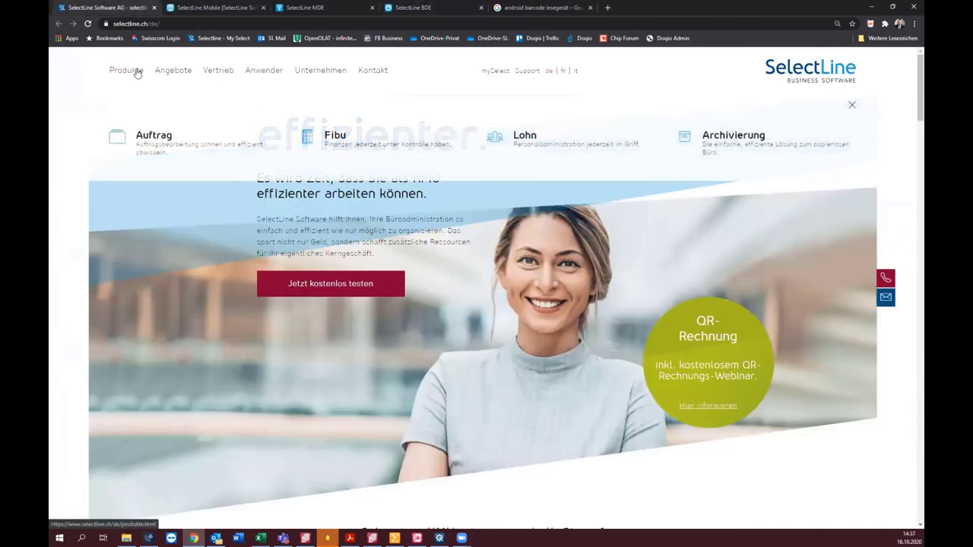
left_click(730, 137)
scroll(693, 196, "down", 3)
scroll(693, 196, "down", 2)
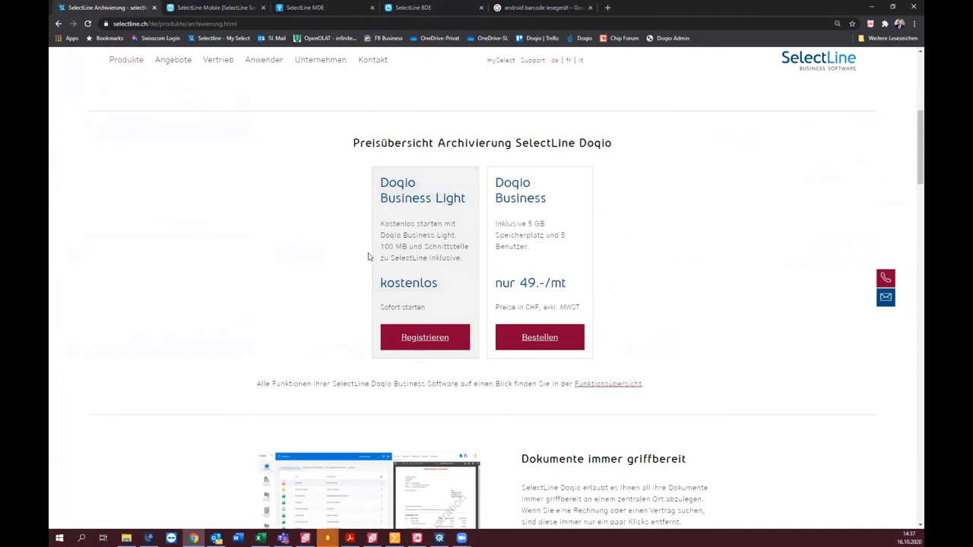
left_click_drag(384, 249, 428, 247)
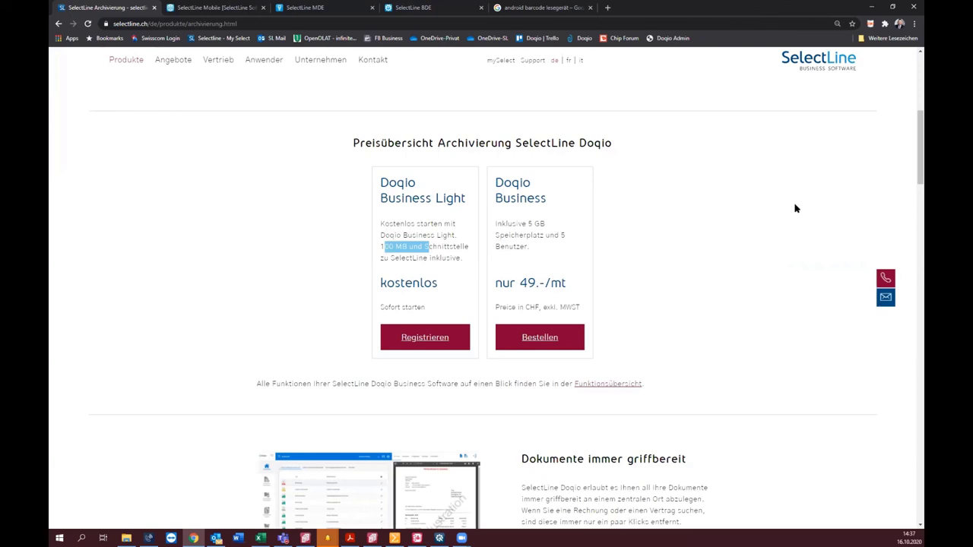
left_click(460, 7)
Step: Log into the Schulung archive from the Doqio login page
left_click(532, 7)
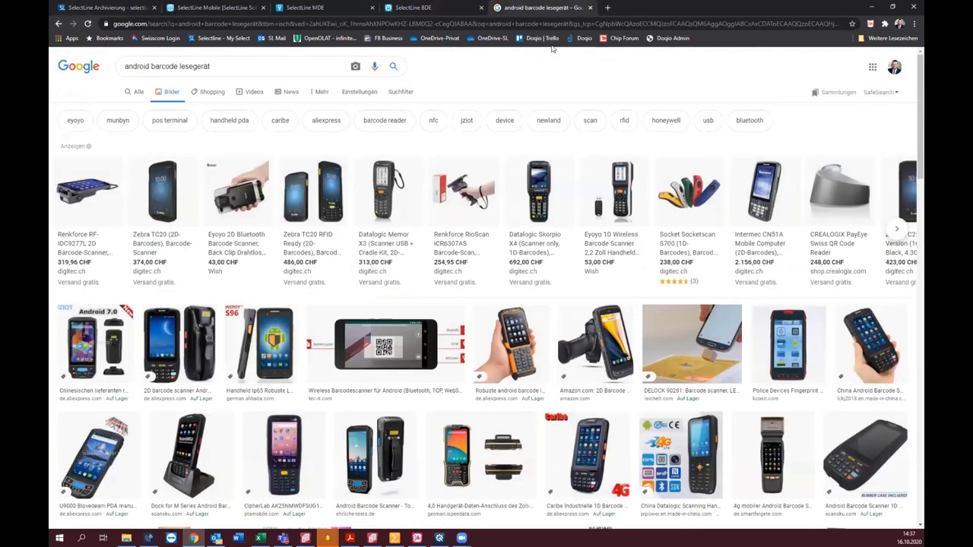
left_click(582, 38)
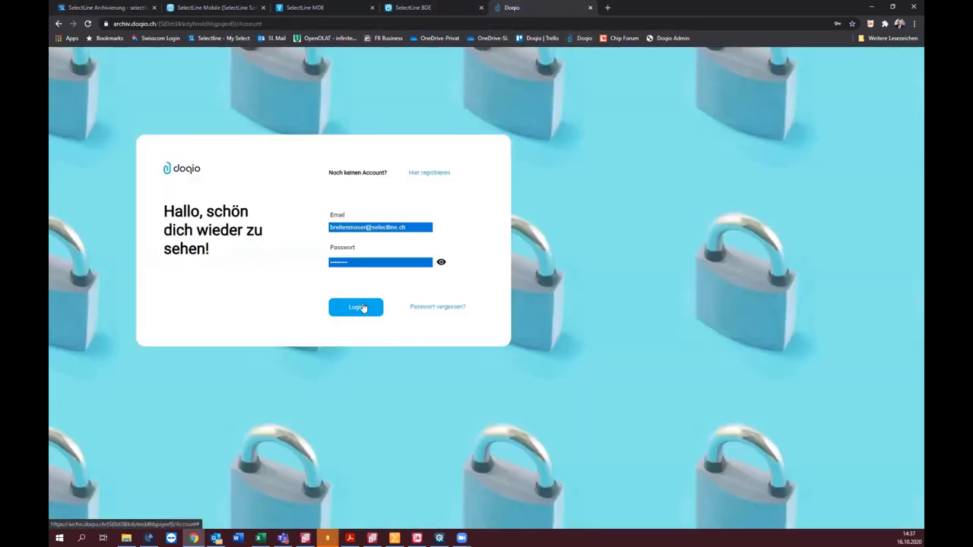
left_click(383, 307)
left_click(362, 341)
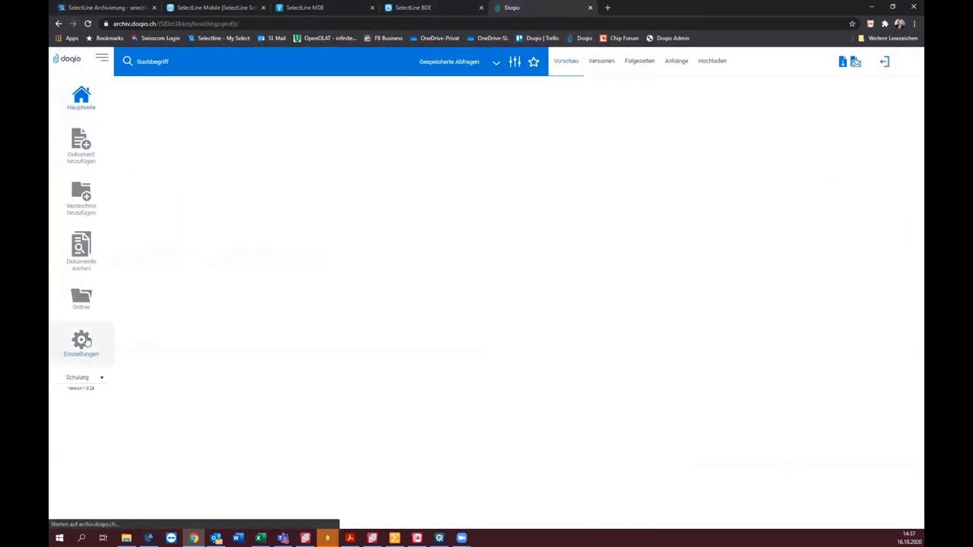
Step: Under Einstellungen > Datenfelder, mark Betrag as Pflichtfeld für vollständige Zahlinfo
left_click(86, 342)
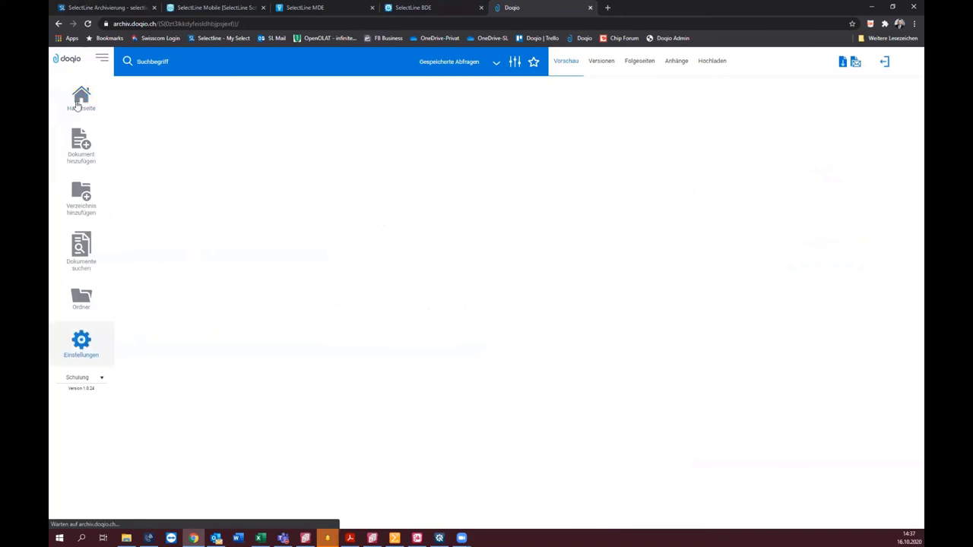
left_click(214, 94)
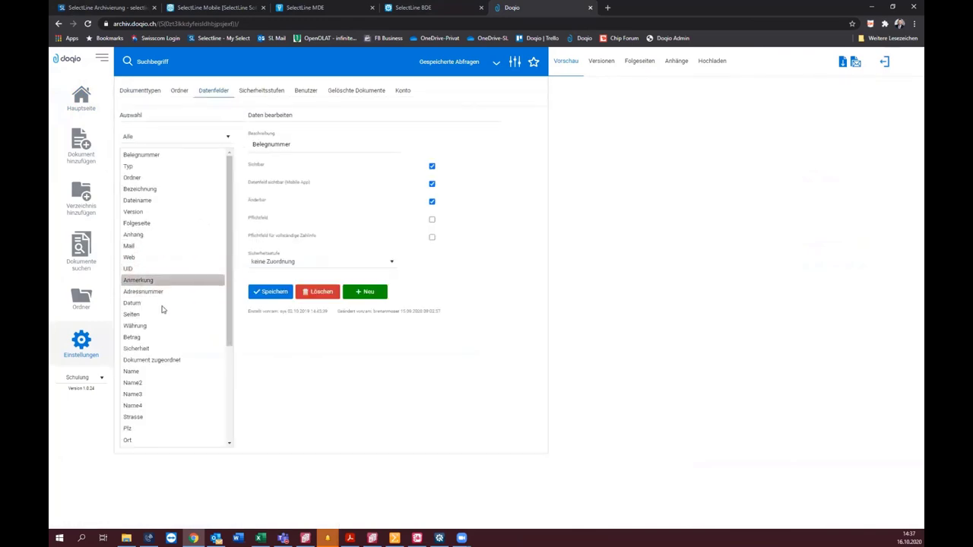
left_click(155, 337)
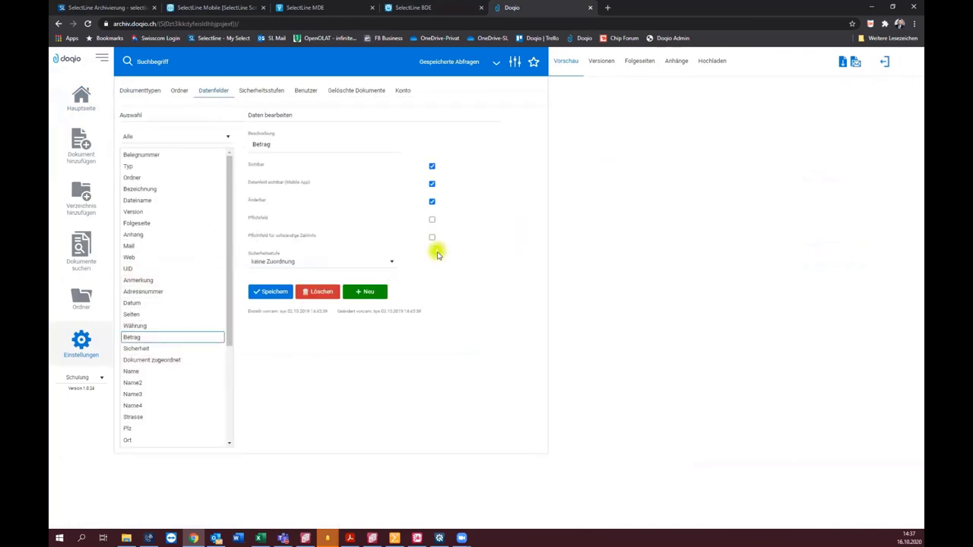
left_click(431, 239)
mouse_move(396, 536)
left_click(373, 537)
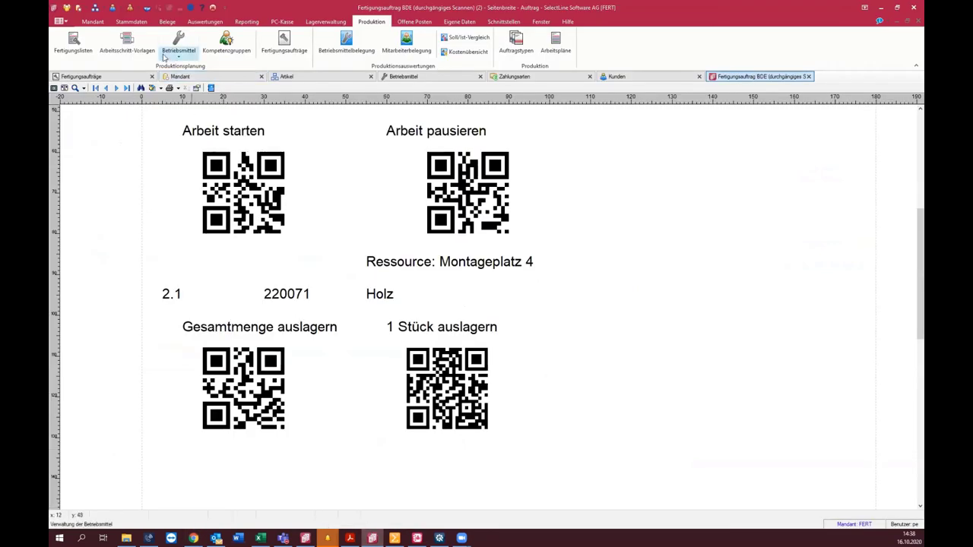
Step: Use QR-Rechnung einlesen on the Offene Posten tab, then open and close QR-Rechnungen aus Archiv
left_click(167, 21)
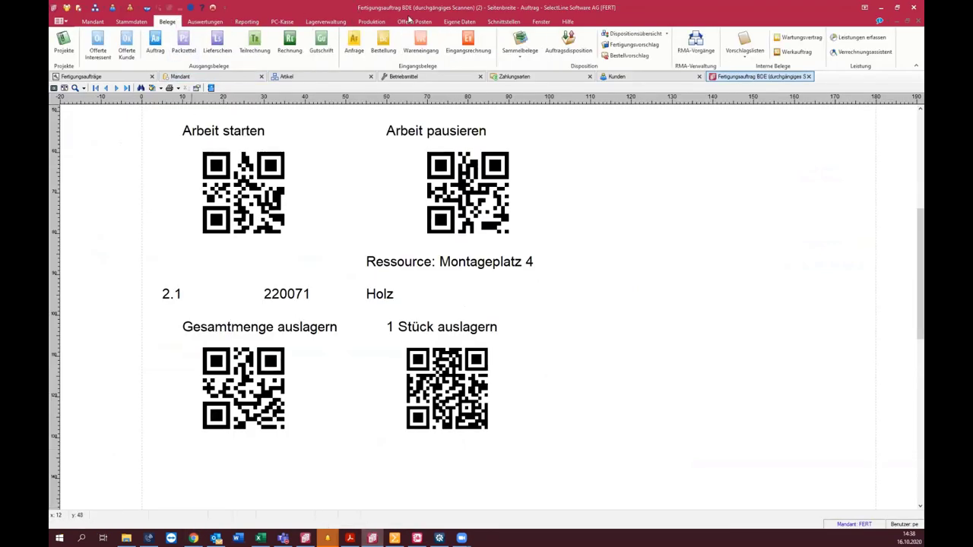
left_click(414, 21)
left_click(222, 44)
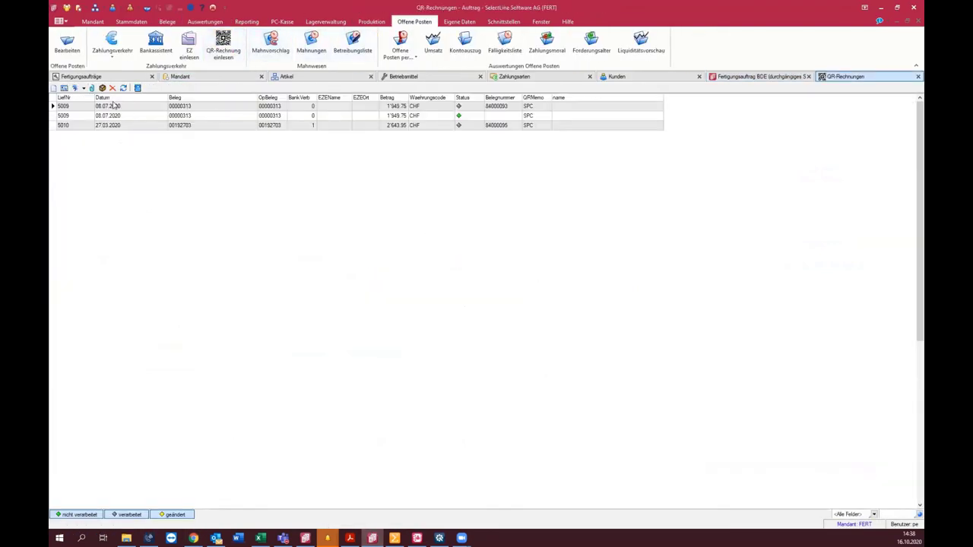
left_click(222, 44)
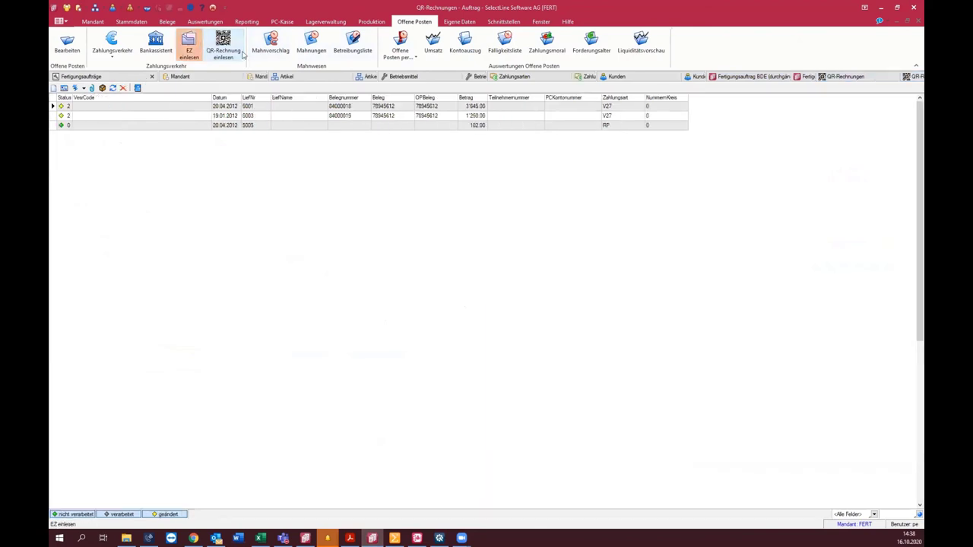
left_click(91, 88)
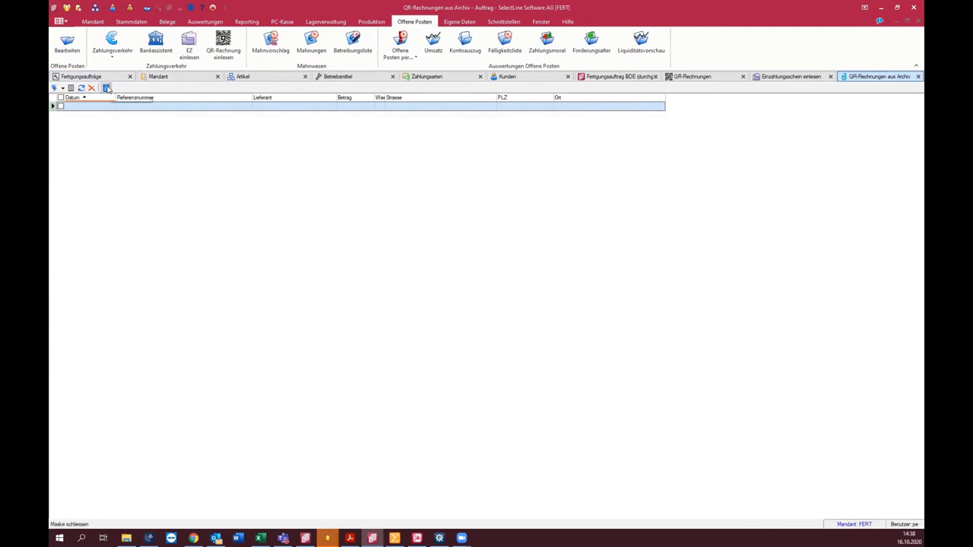
left_click(107, 87)
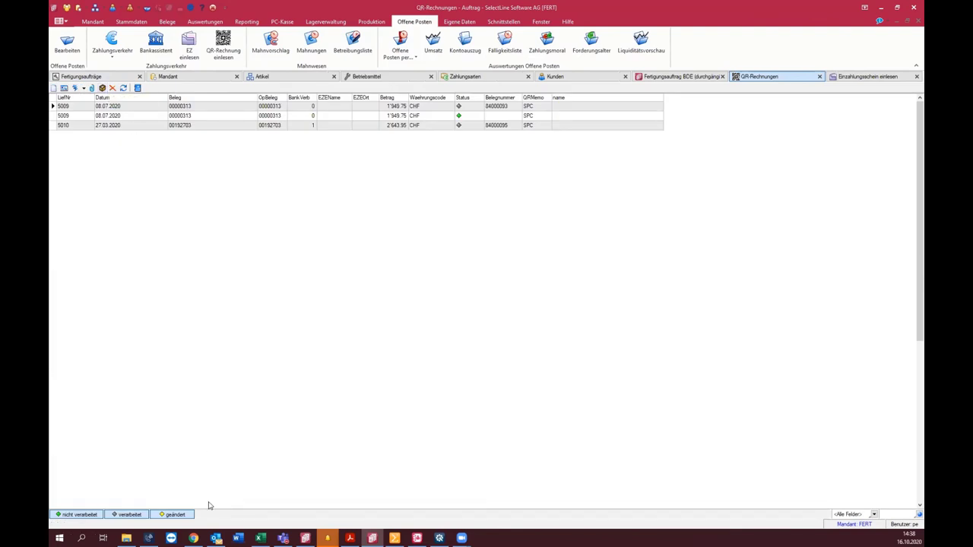
left_click(194, 538)
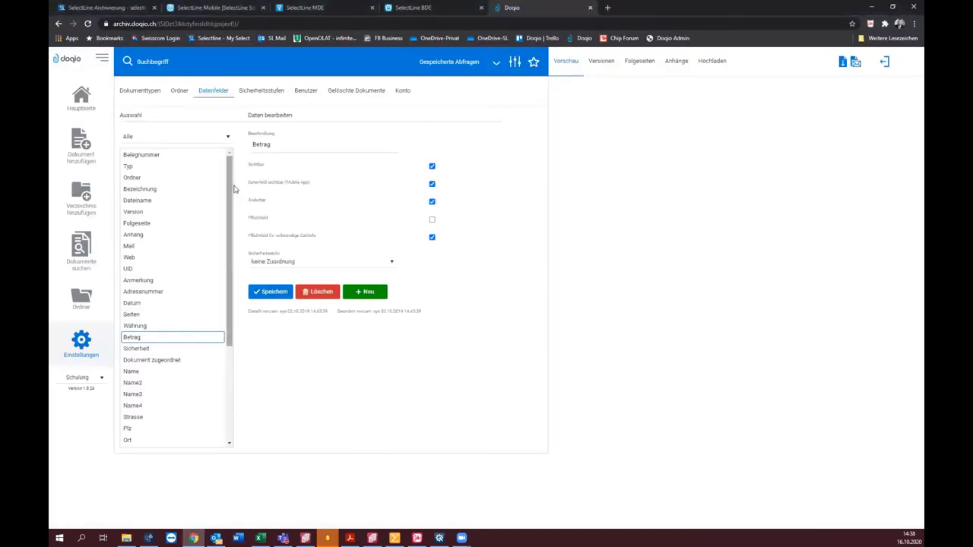
Step: Open the Konto settings, expand Daten bearbeiten, and click into the IBAN and Referenz fields
left_click(411, 92)
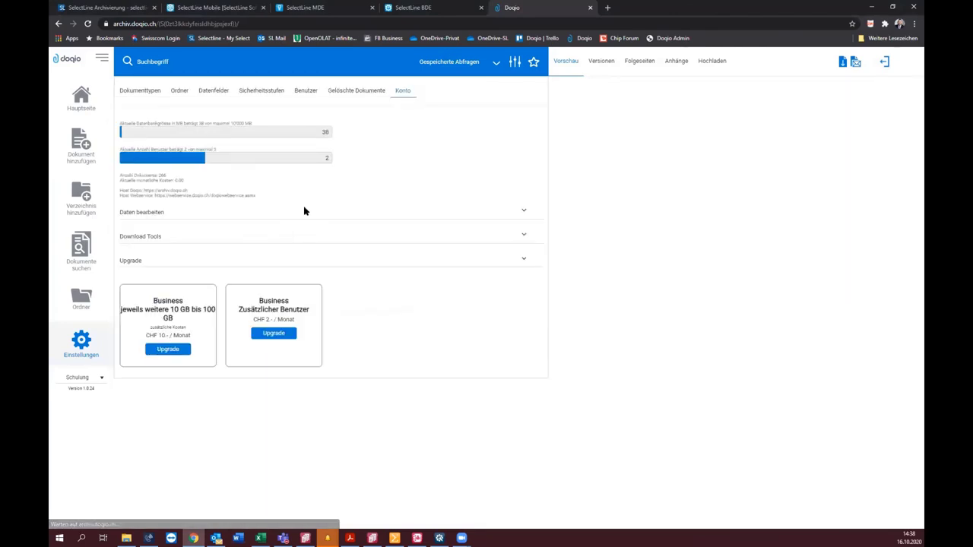
left_click(522, 235)
left_click(525, 216)
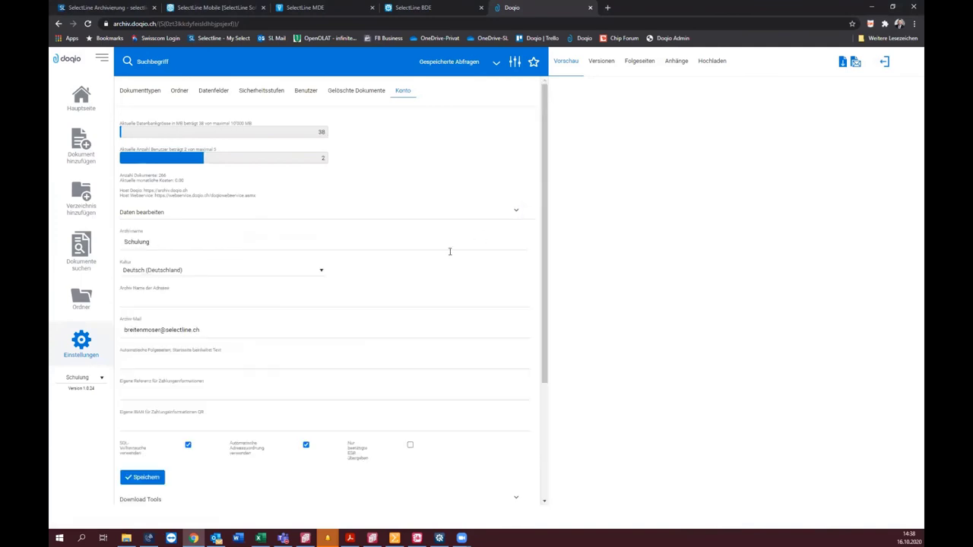
left_click(160, 424)
left_click(155, 393)
mouse_move(371, 537)
Step: From the Hauptseite list, preview invoice Rechnung 77000101 and select its IBAN in the PDF
left_click(93, 101)
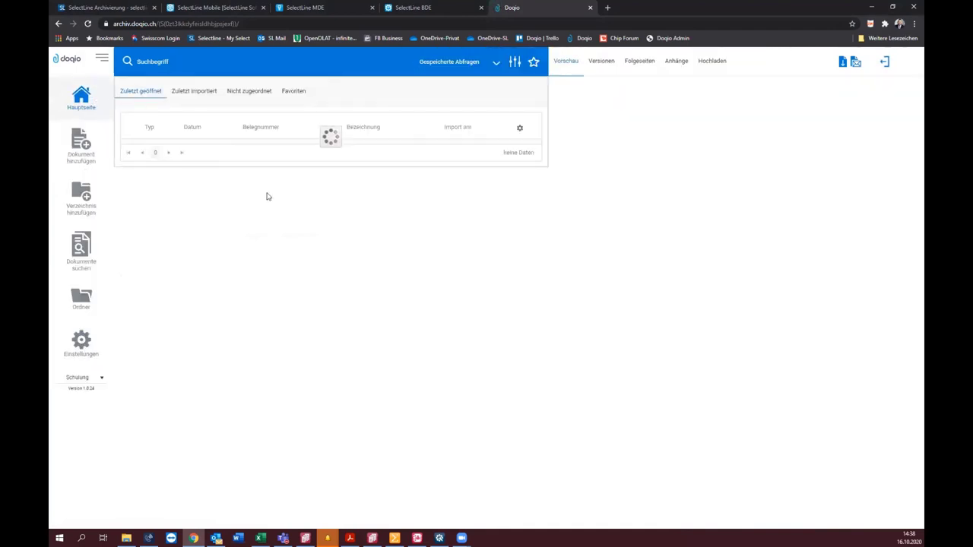
left_click(327, 326)
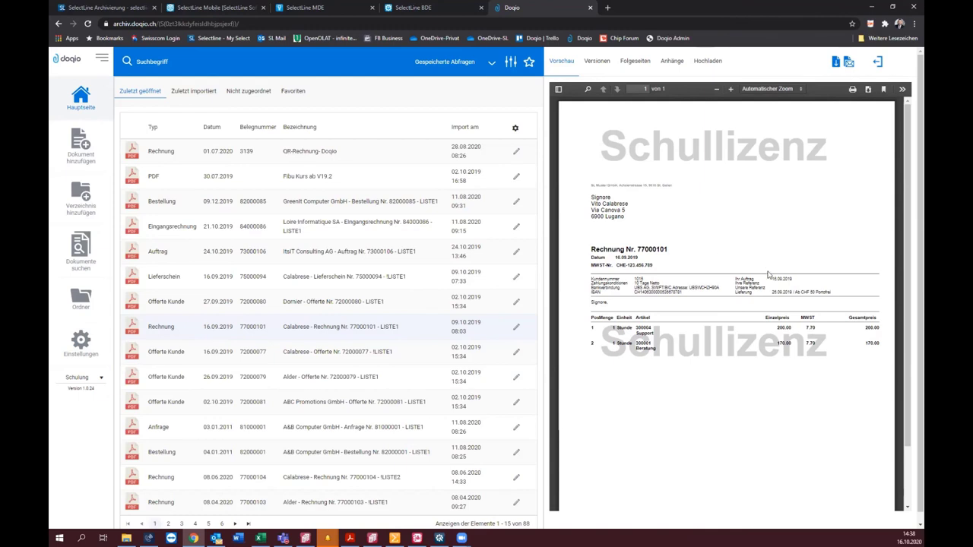
left_click_drag(665, 297, 682, 297)
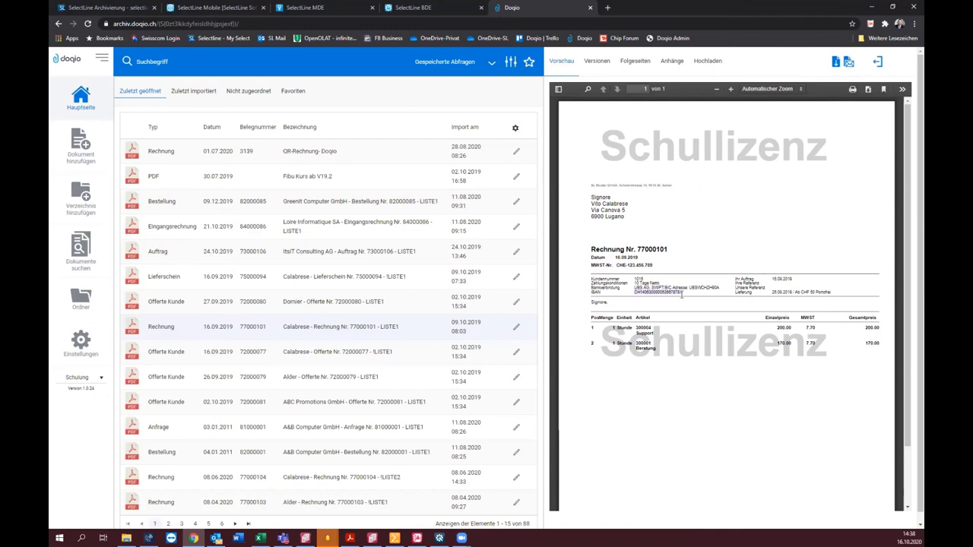